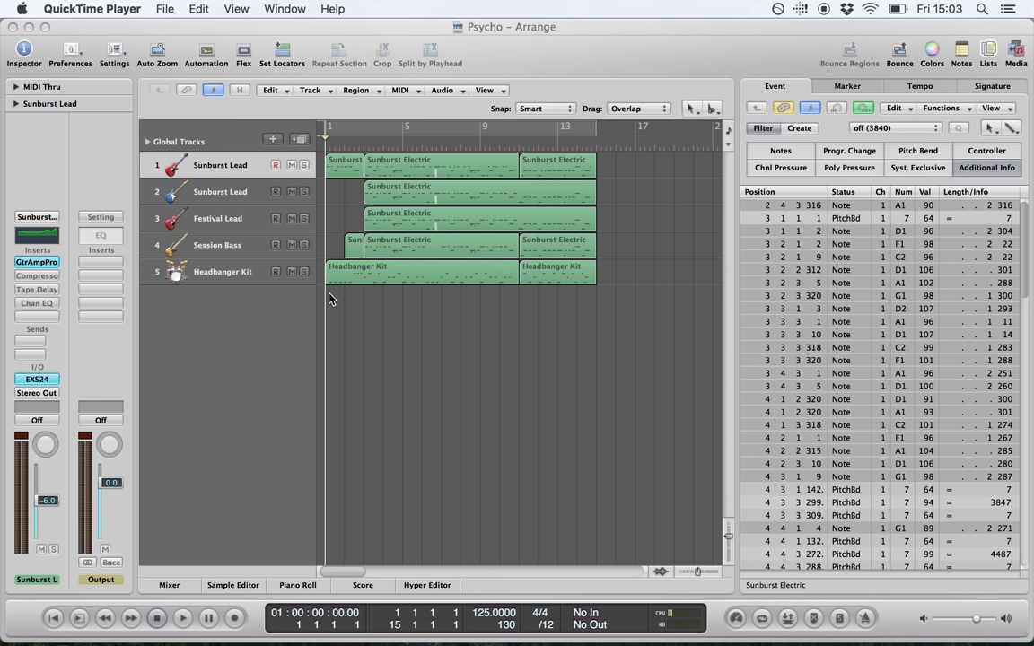
# Step: Place the playhead at several points along the bar ruler, and set its position to bar 9
pyautogui.click(371, 146)
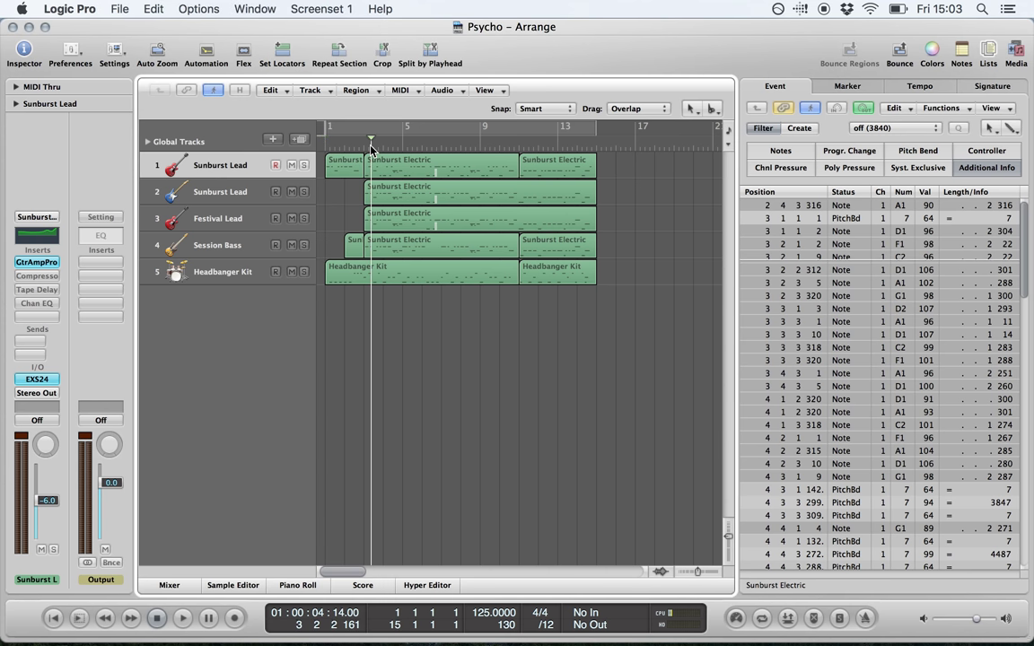
pyautogui.click(421, 146)
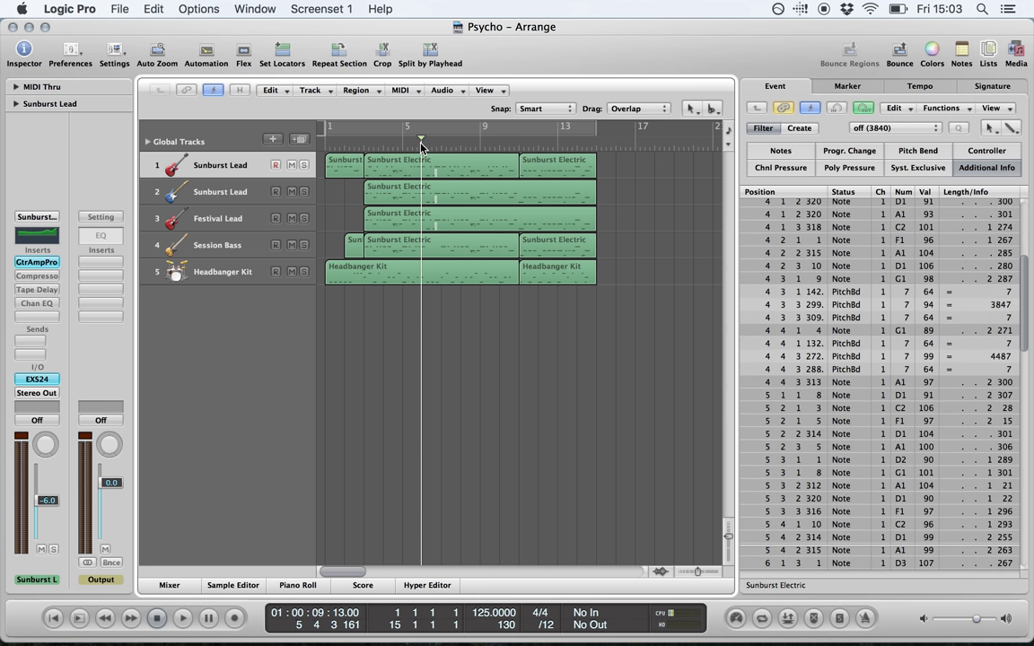
pyautogui.click(527, 147)
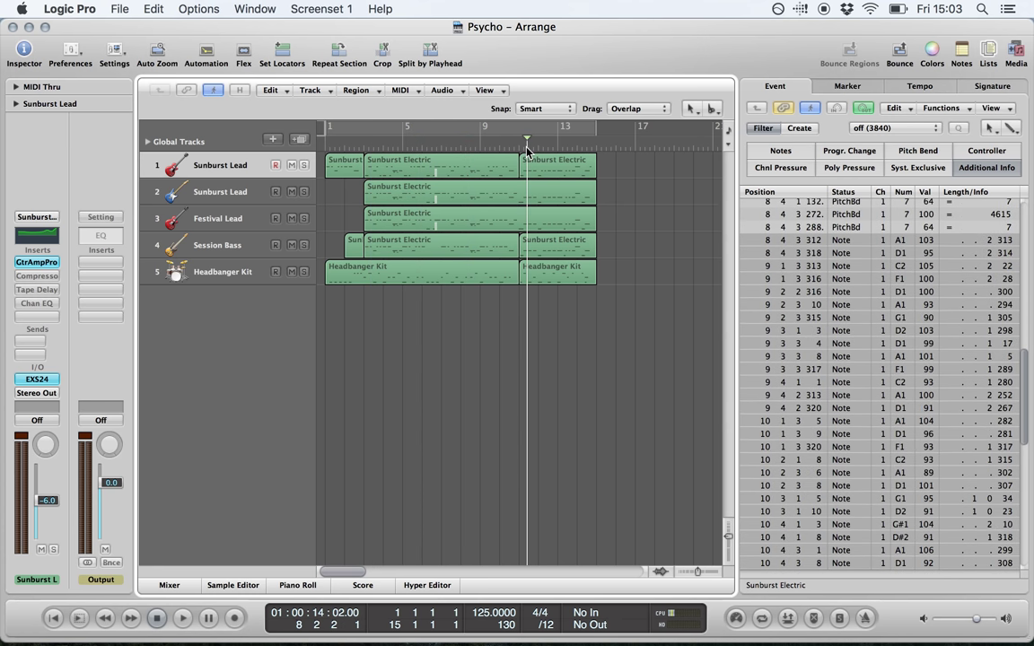
pyautogui.doubleClick(298, 626)
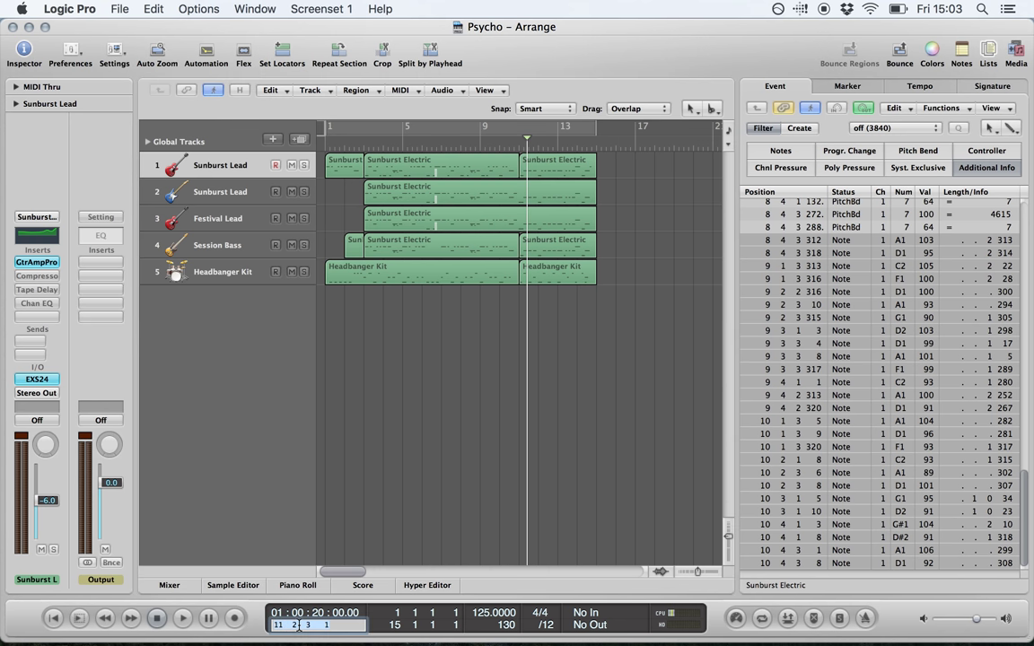
pyautogui.write('9')
pyautogui.press('Return')
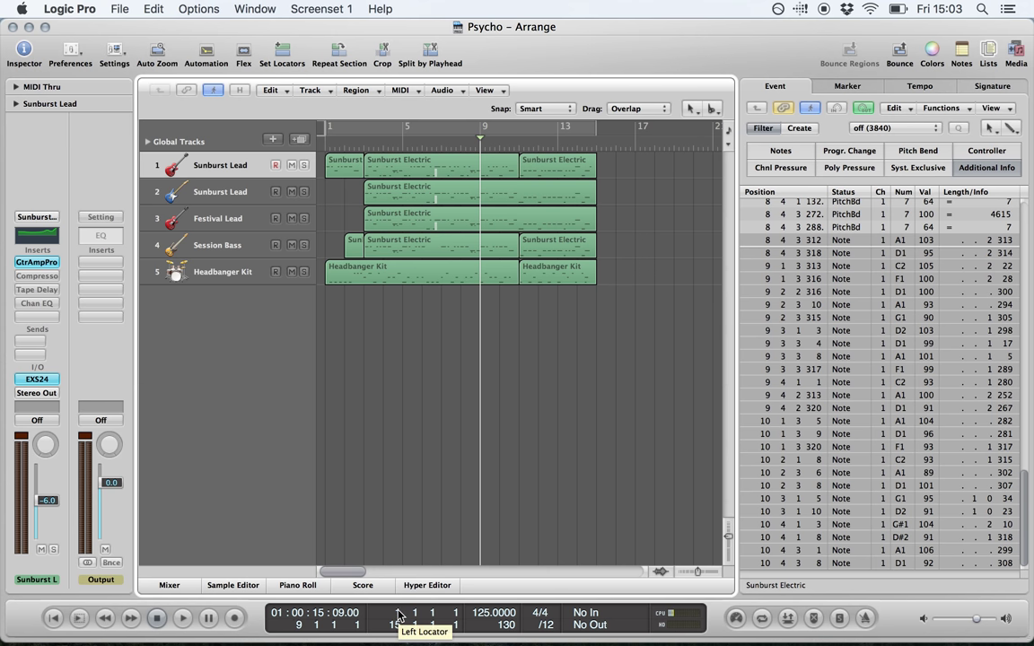
# Step: Set the left locator to bar 3 and turn on the cycle area
pyautogui.click(688, 575)
pyautogui.click(687, 575)
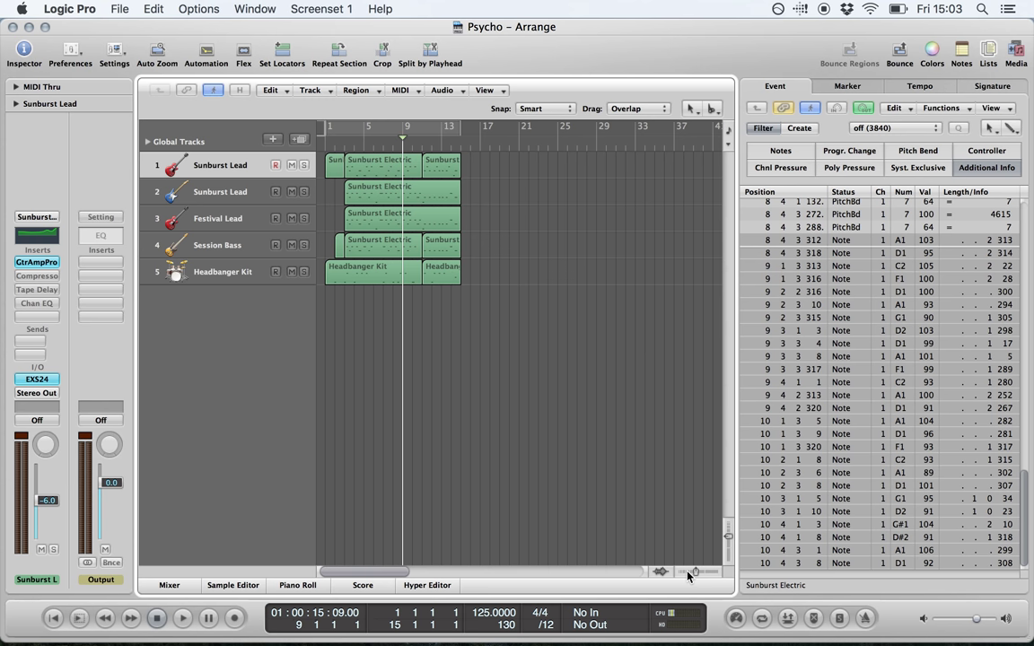
pyautogui.doubleClick(399, 614)
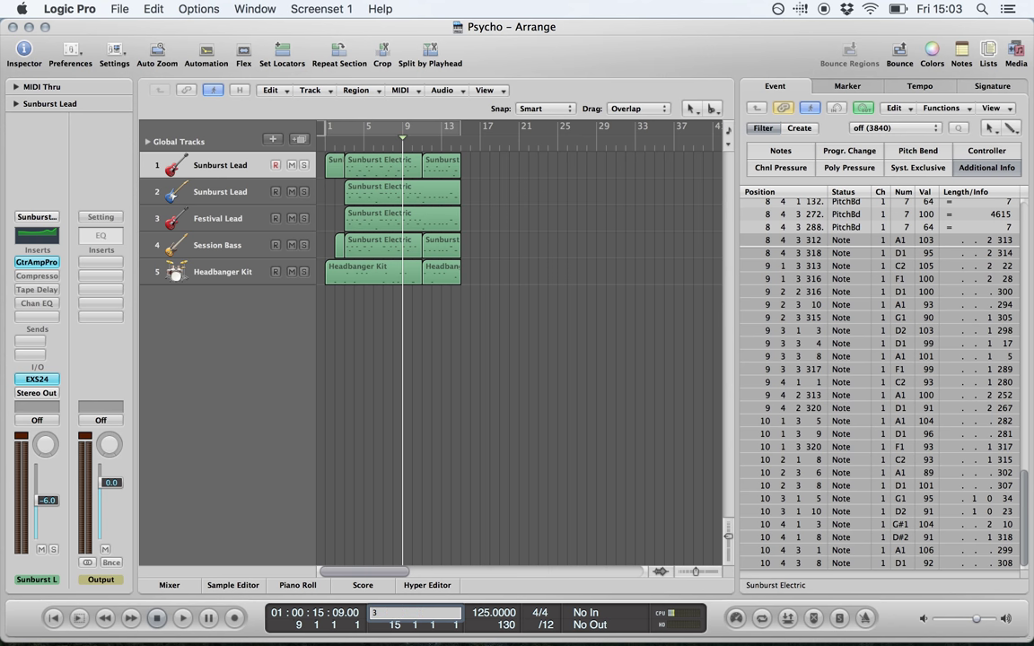
pyautogui.write('3')
pyautogui.press('Return')
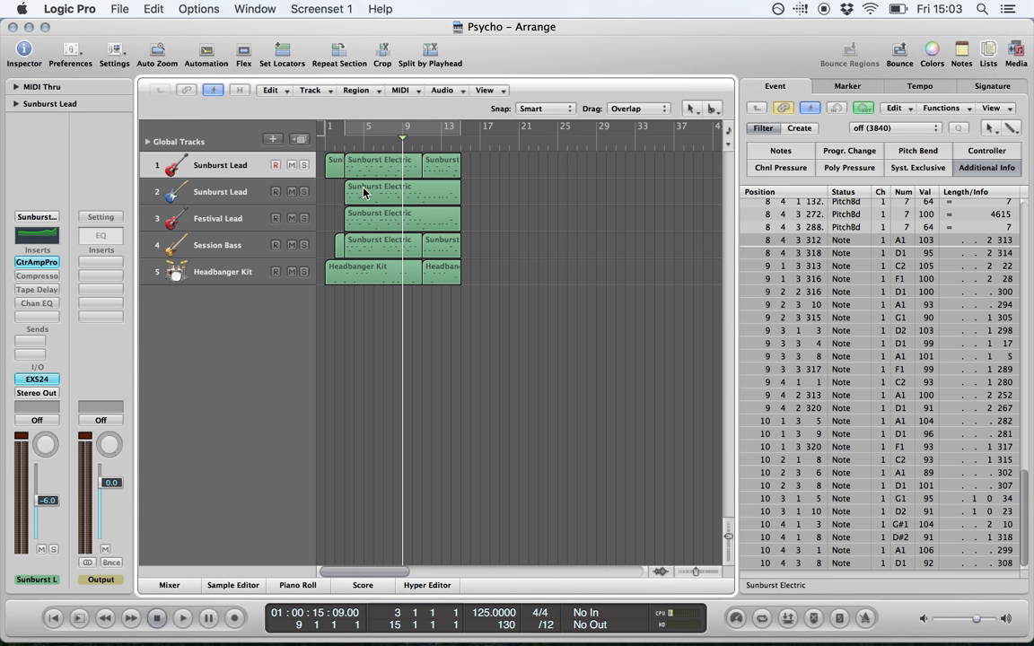
pyautogui.click(385, 131)
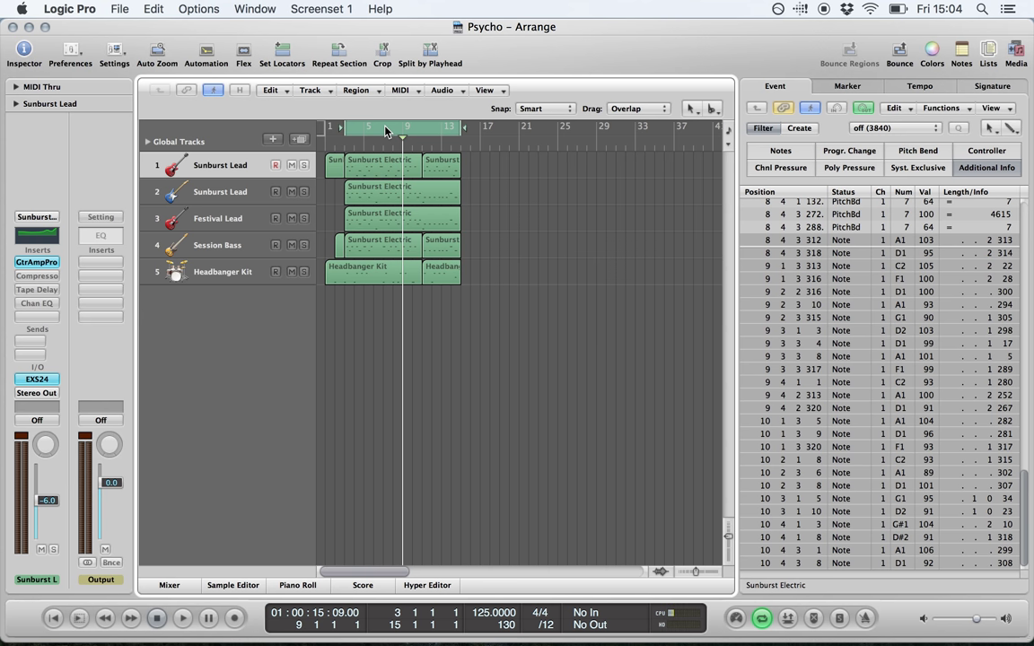
# Step: Open the tempo value without changing it, and set the project end to bar 16
pyautogui.doubleClick(489, 613)
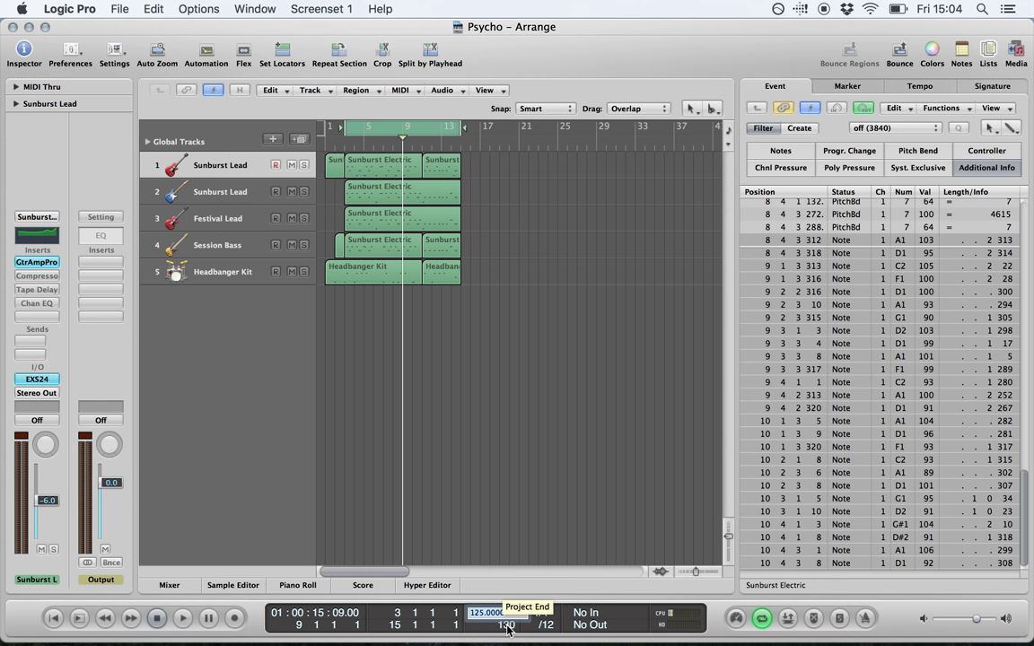
pyautogui.doubleClick(507, 626)
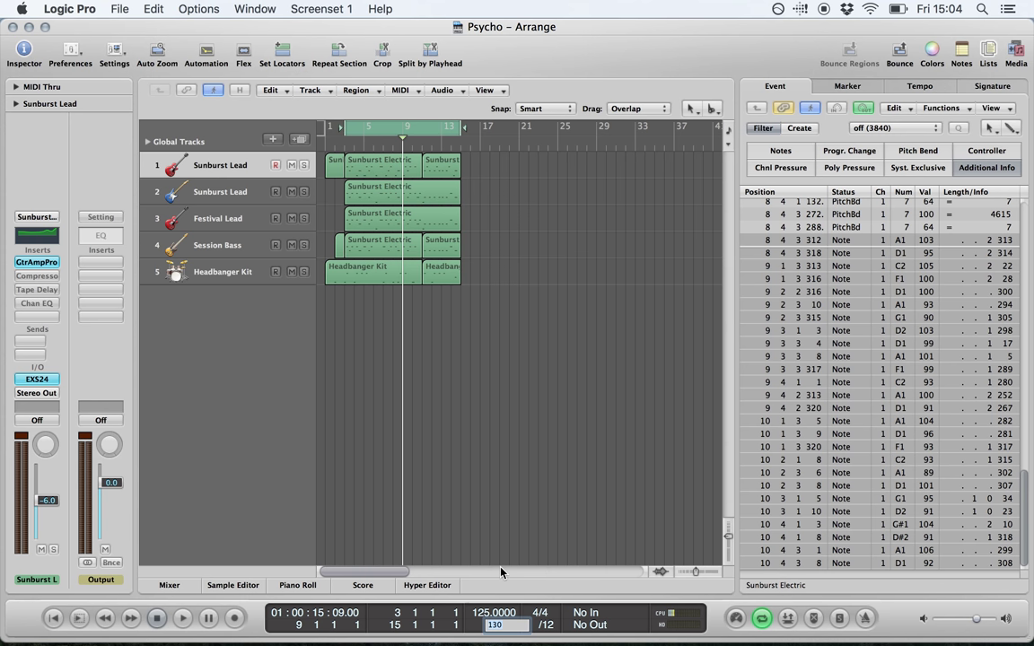
pyautogui.write('16')
pyautogui.press('Return')
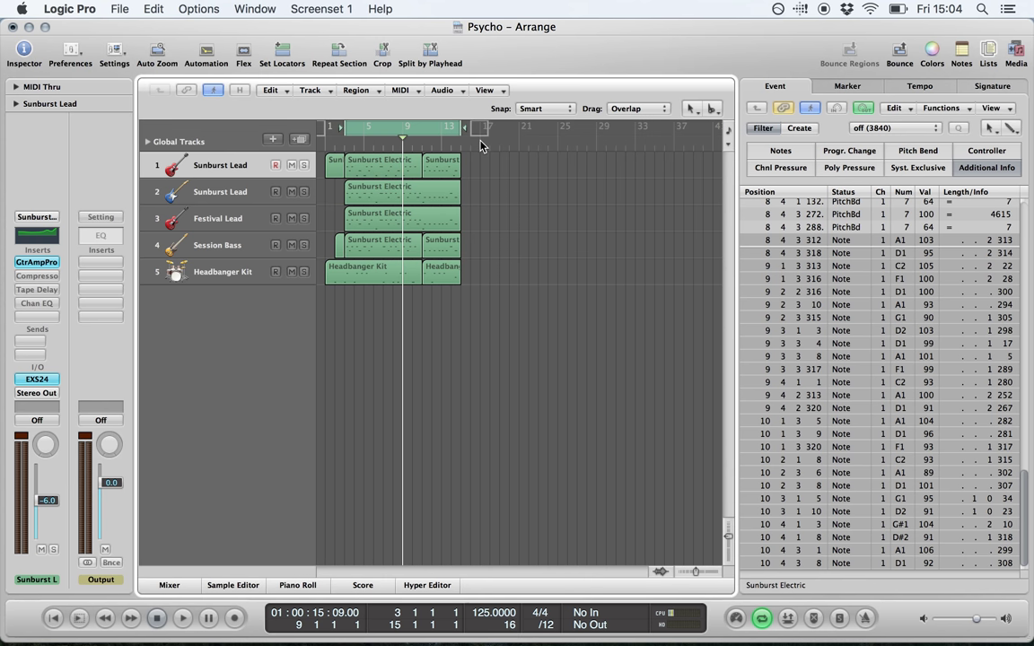
# Step: Turn off the cycle area, play from about bar 15 towards the project end, and return the playhead to the start
pyautogui.click(449, 128)
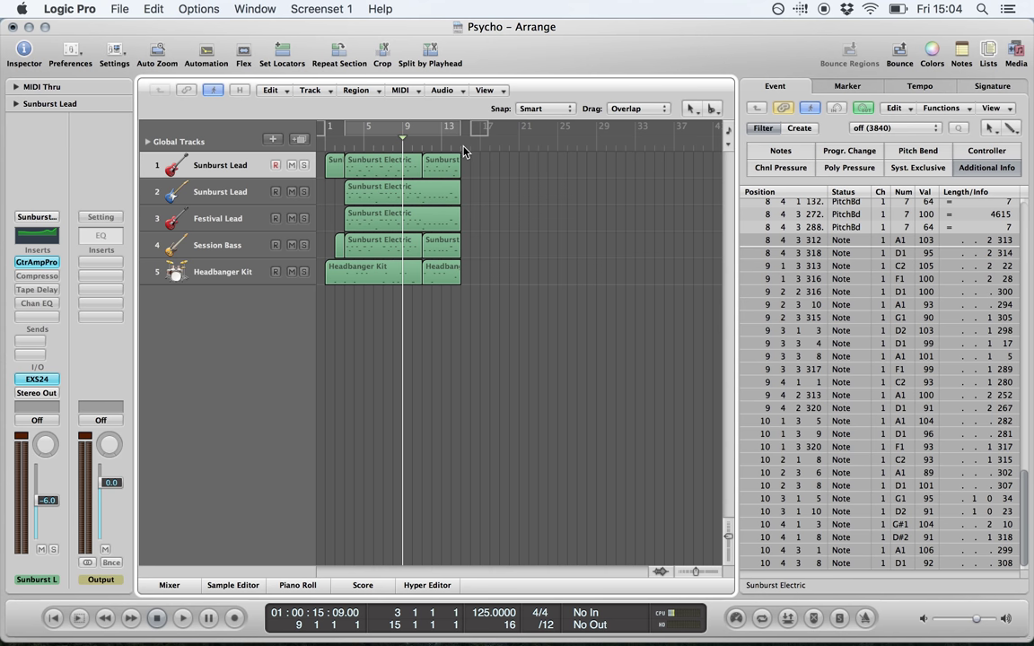
pyautogui.click(463, 139)
pyautogui.press('space')
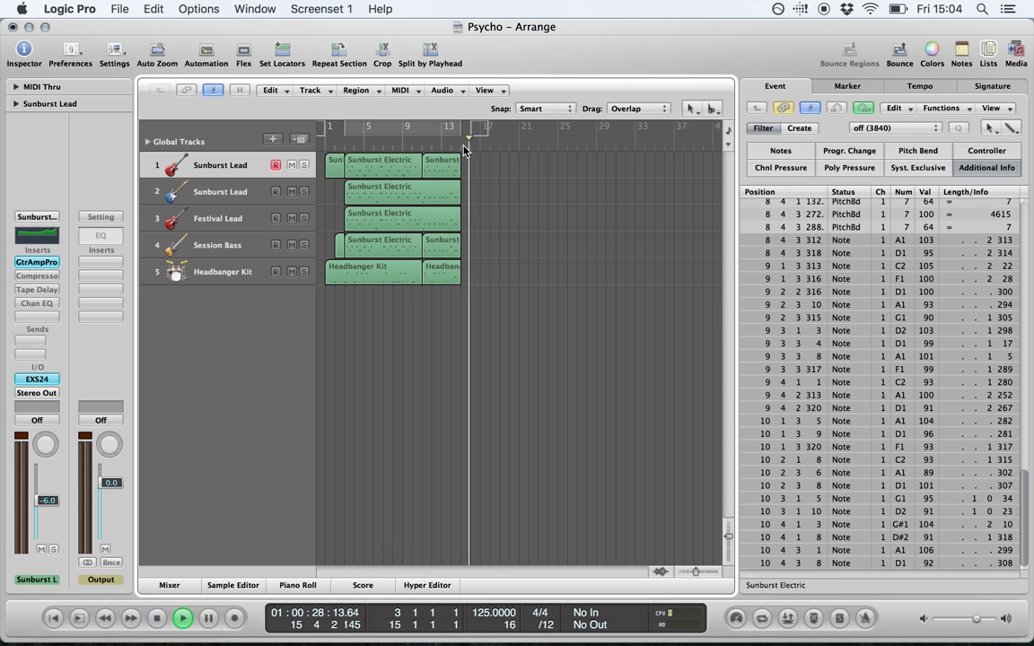
pyautogui.press('space')
pyautogui.press('Return')
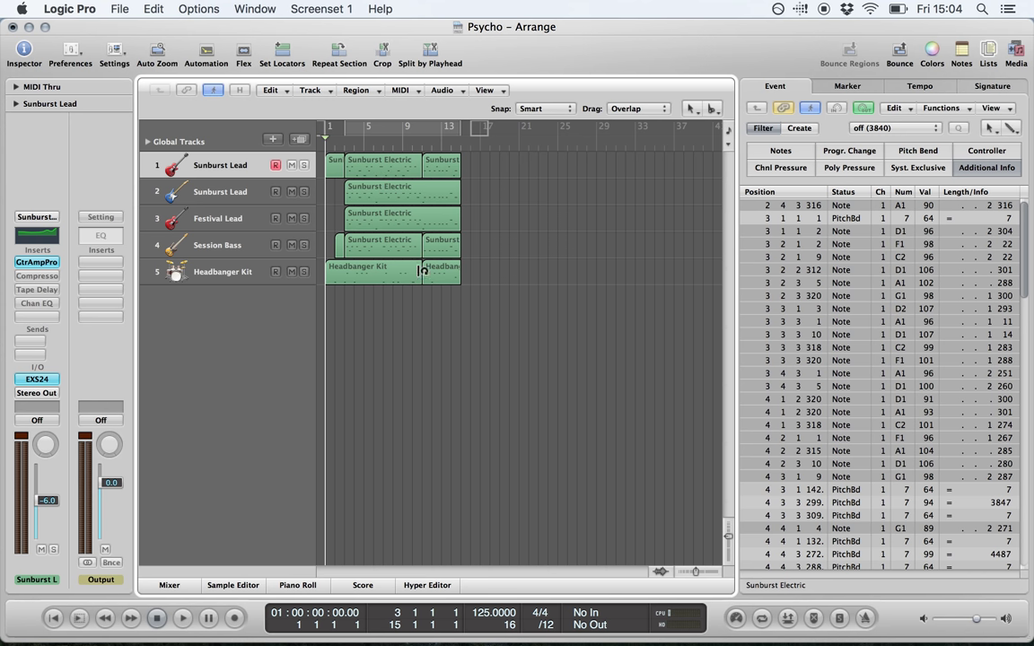
# Step: Open the Sunburst Lead track's second region in the Piano Roll and place the playhead on successive beats of bar 3
pyautogui.click(374, 163)
pyautogui.doubleClick(374, 164)
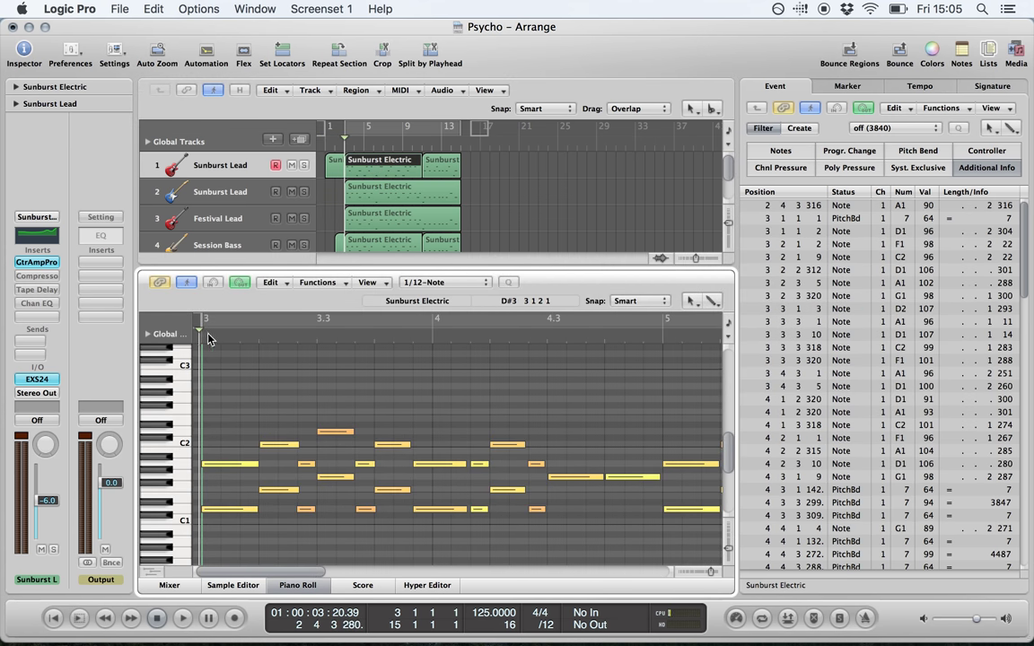
pyautogui.click(257, 334)
pyautogui.click(316, 342)
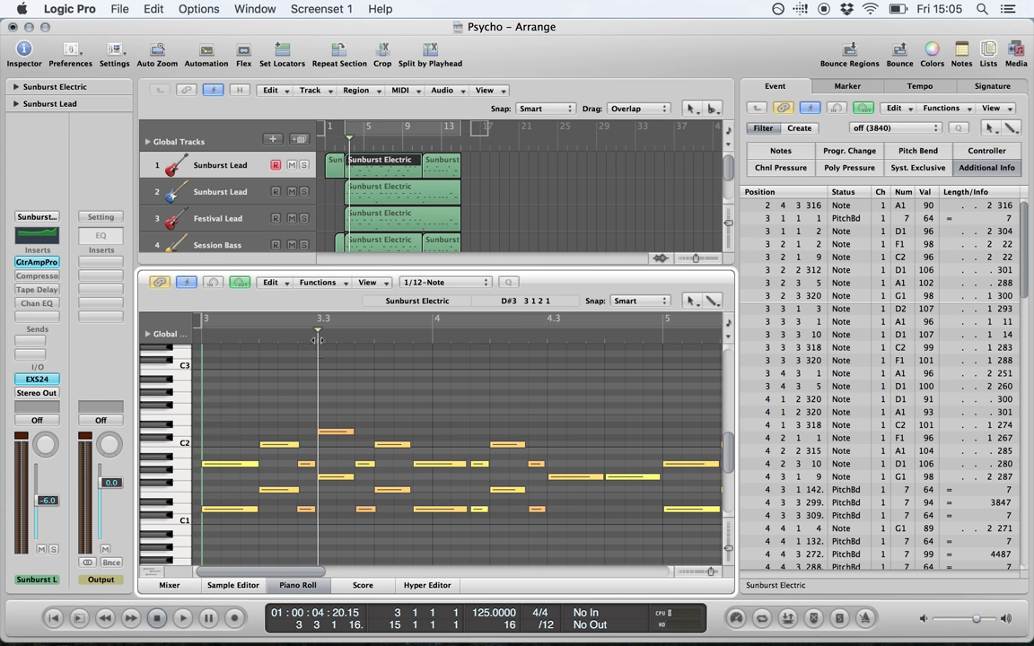
pyautogui.click(375, 342)
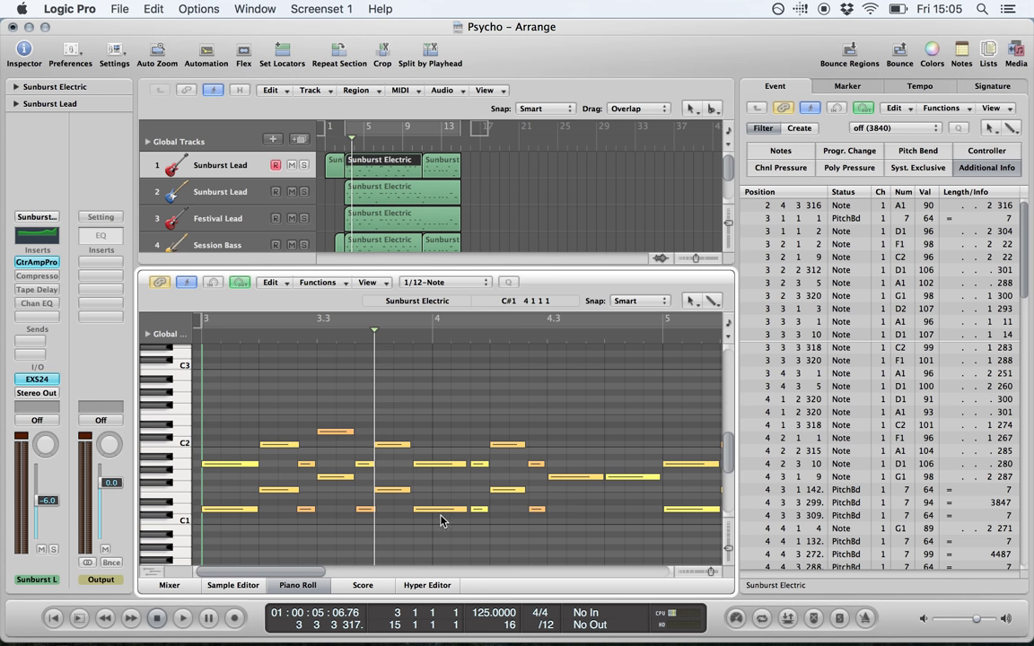
# Step: Try the grid divisions /16, /8 and /32, and restore the division to /12
pyautogui.click(548, 627)
pyautogui.moveTo(548, 627); pyautogui.dragTo(548, 625)
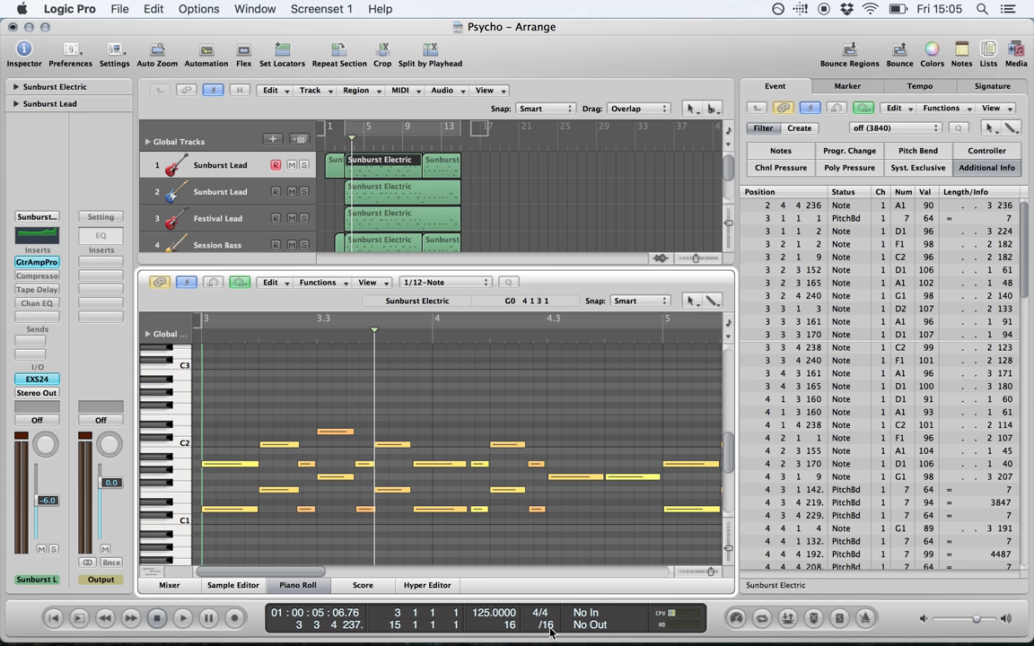
pyautogui.click(548, 626)
pyautogui.moveTo(548, 626); pyautogui.dragTo(552, 634)
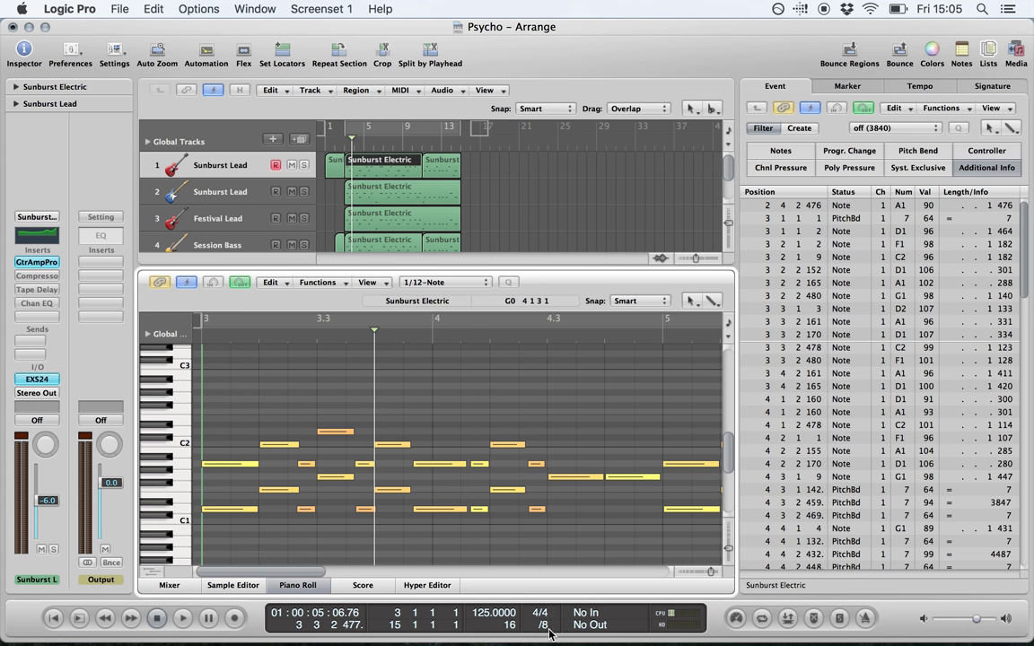
pyautogui.click(544, 625)
pyautogui.moveTo(544, 625); pyautogui.dragTo(547, 625)
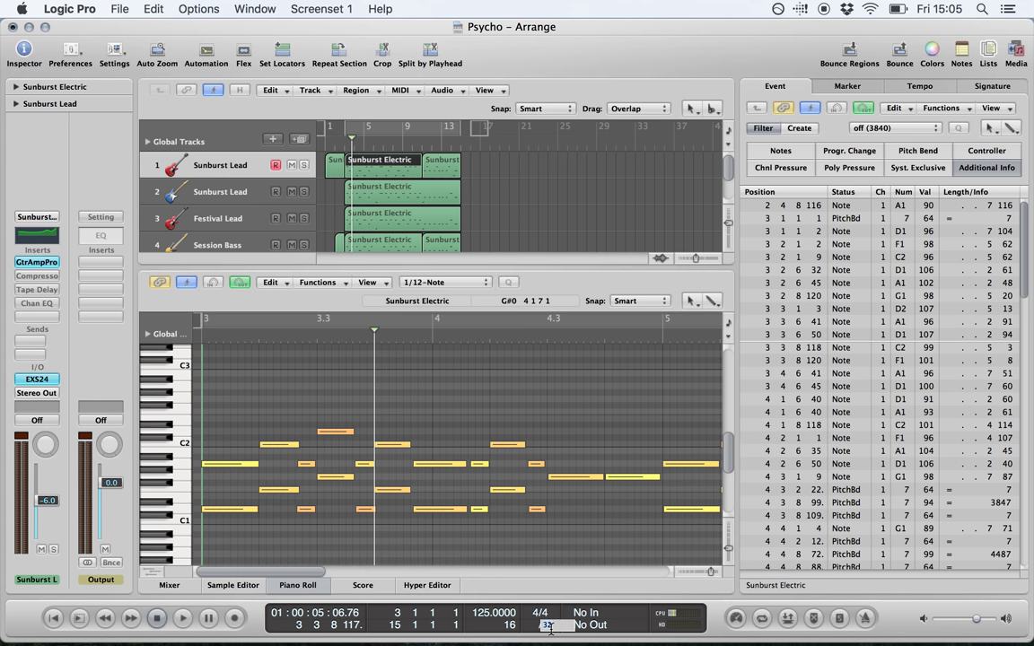
pyautogui.moveTo(550, 632); pyautogui.dragTo(550, 640)
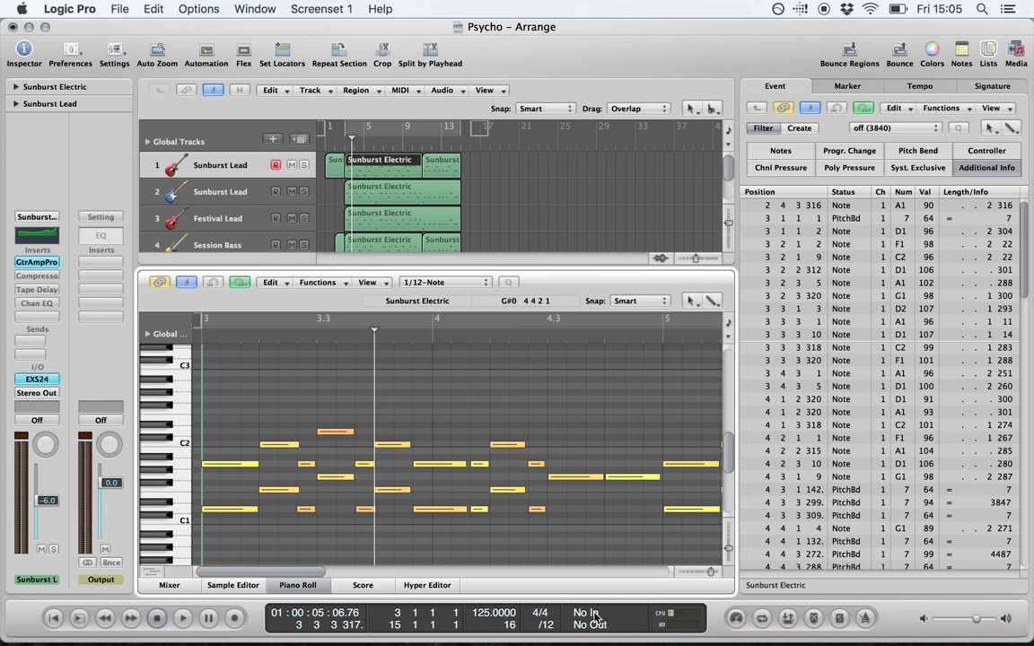
# Step: Play single G2 notes, a G chord and a G7 chord with Musical Typing to check the MIDI input display, and close the keyboard
pyautogui.press('super+k')
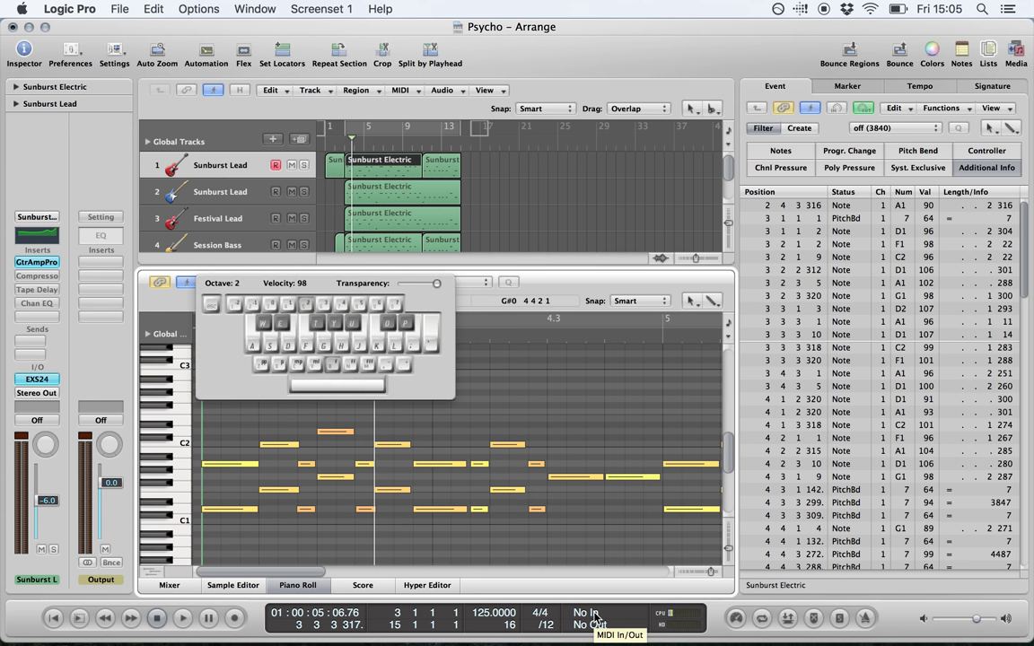
pyautogui.press('g')
pyautogui.press('g')
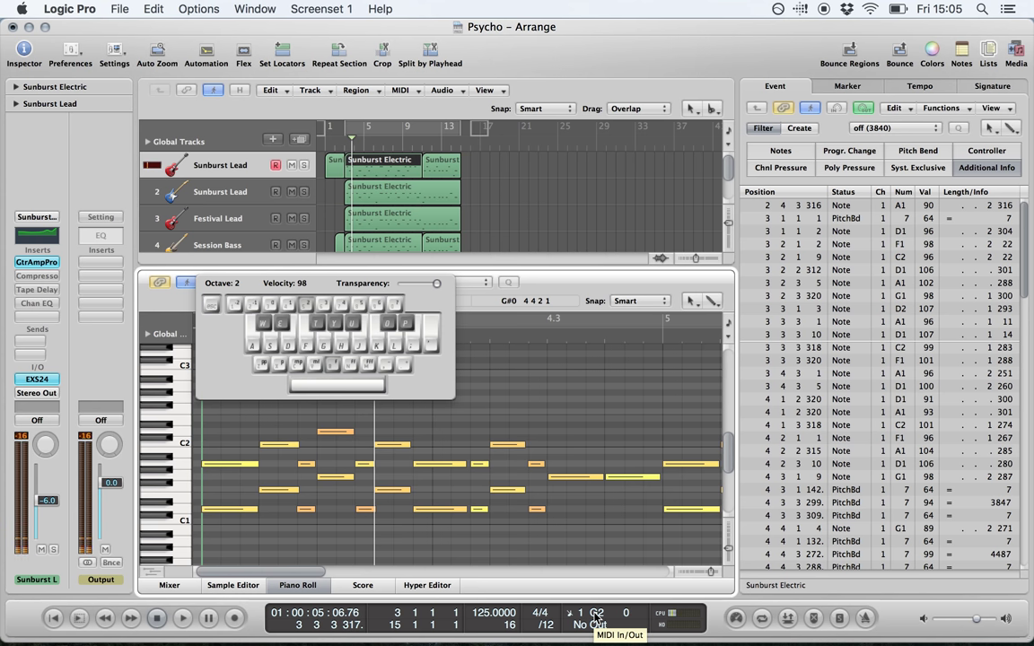
pyautogui.press('g')
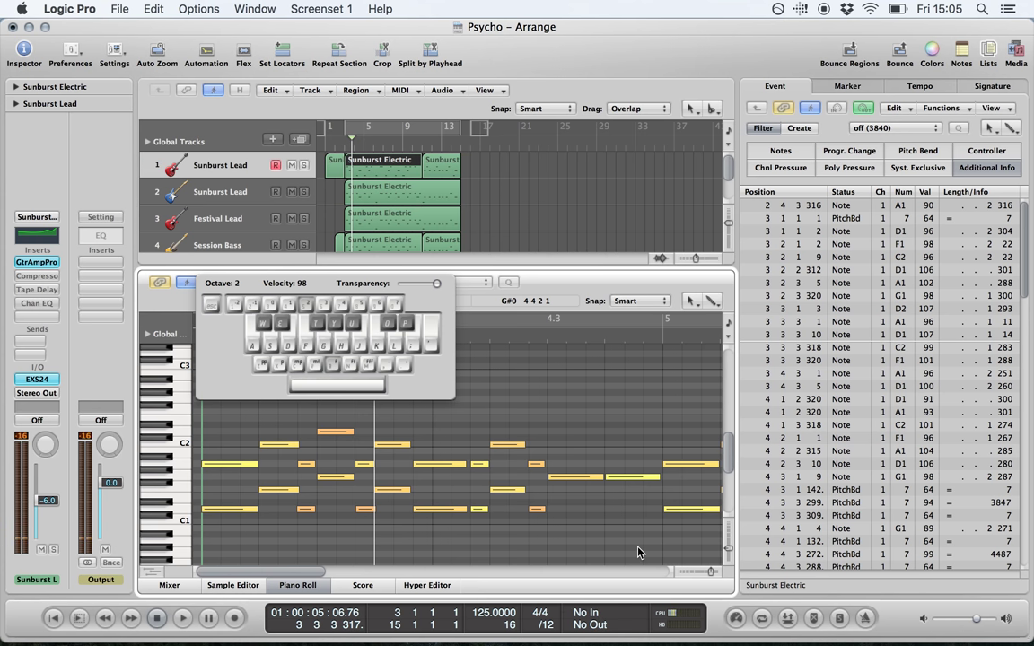
pyautogui.press('g')
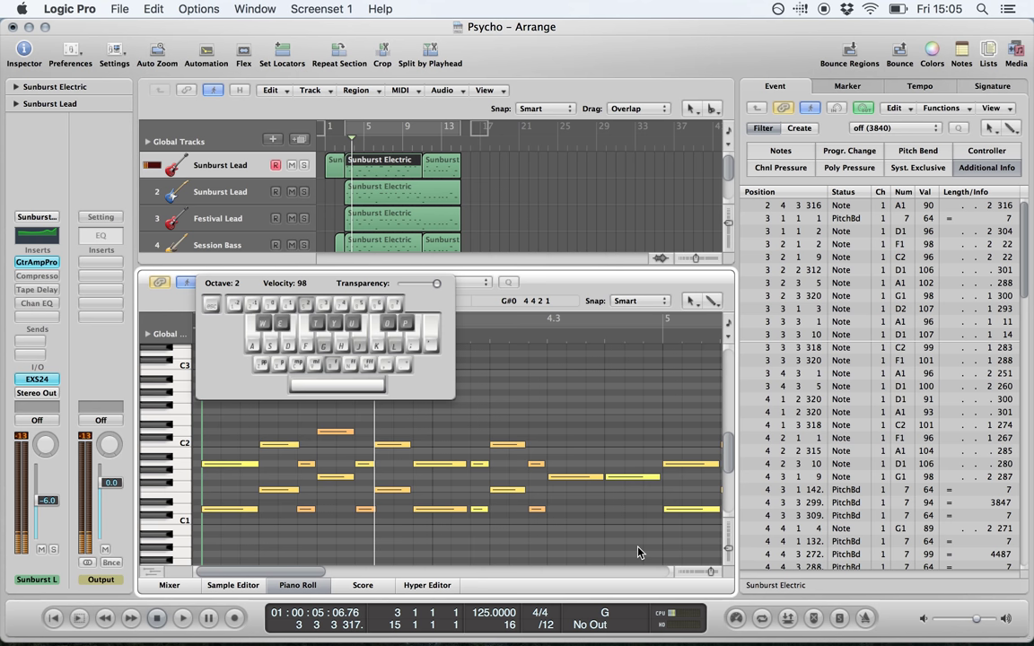
pyautogui.press('4')
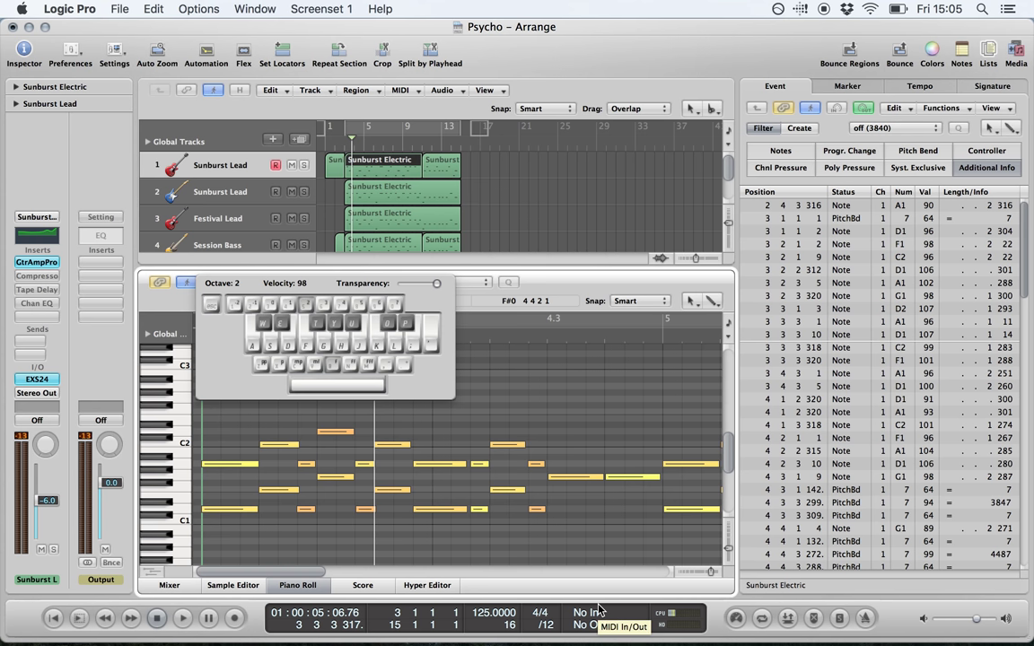
pyautogui.press('5')
pyautogui.press('g')
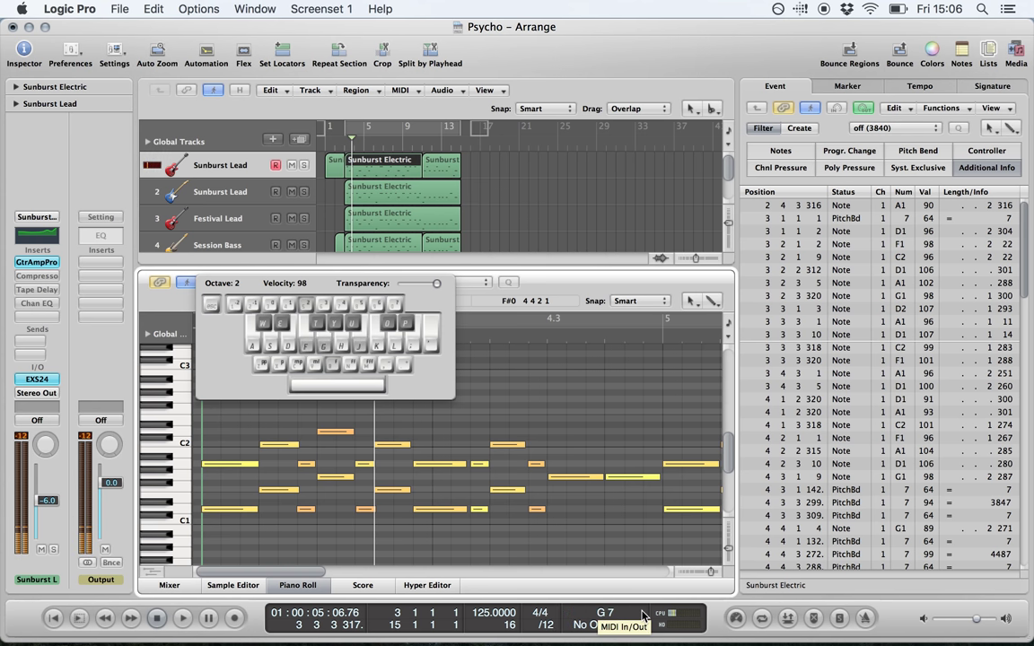
pyautogui.press('g')
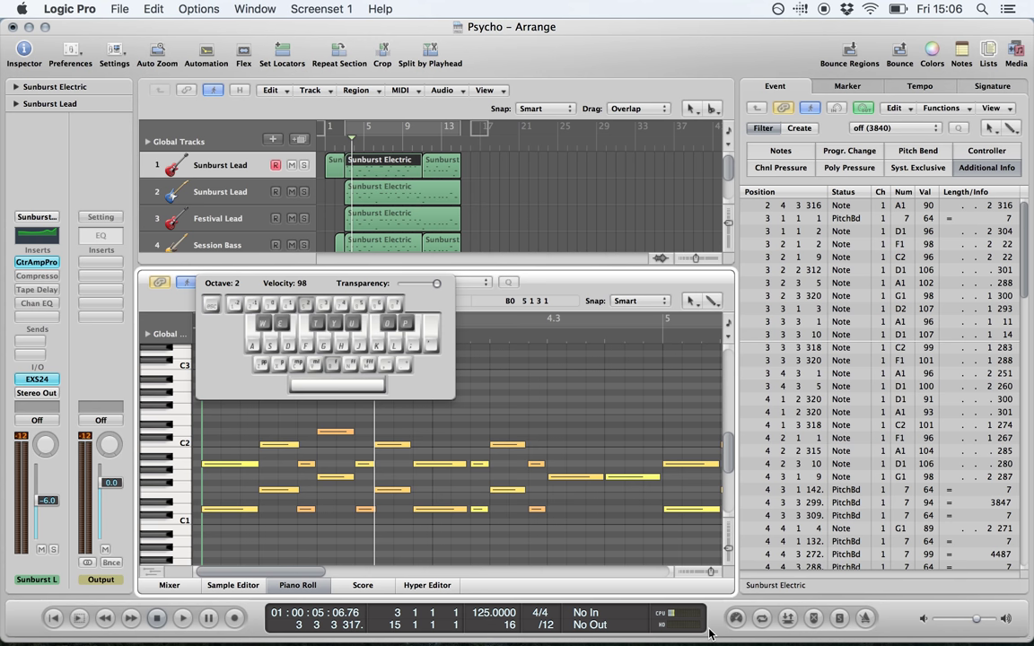
pyautogui.press('super+k')
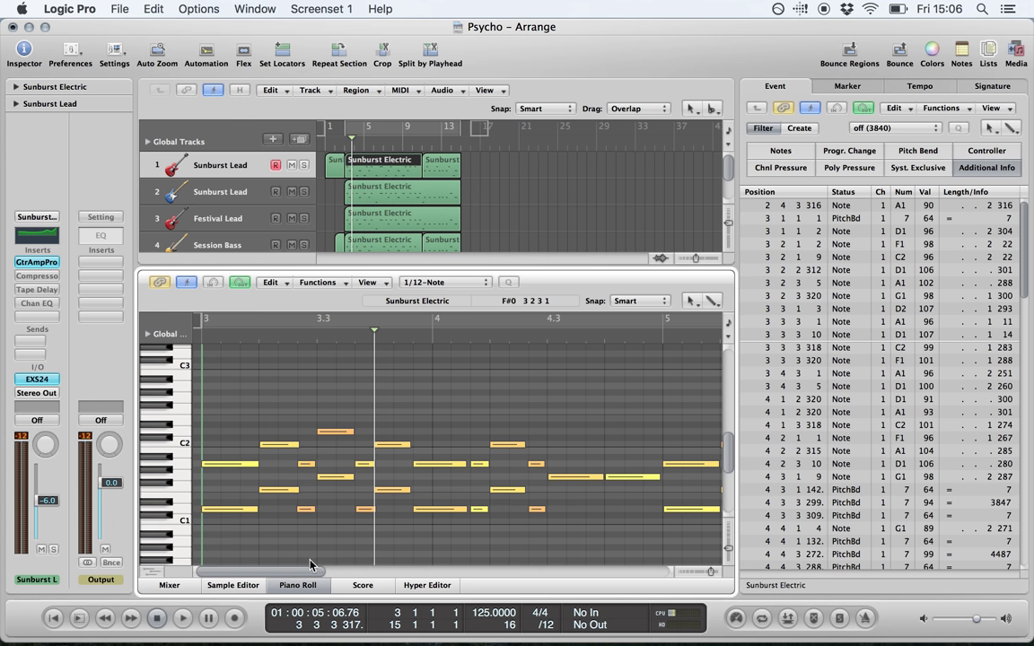
# Step: Close the Piano Roll and select the three regions on track 1 one by one, ending with the region on track 2
pyautogui.click(304, 587)
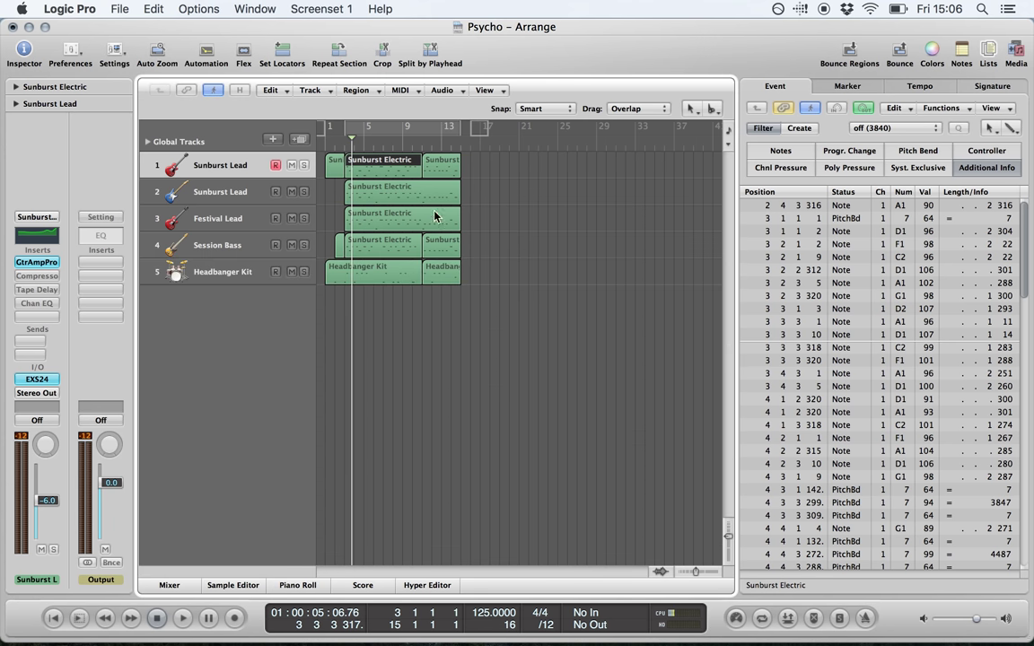
pyautogui.click(451, 323)
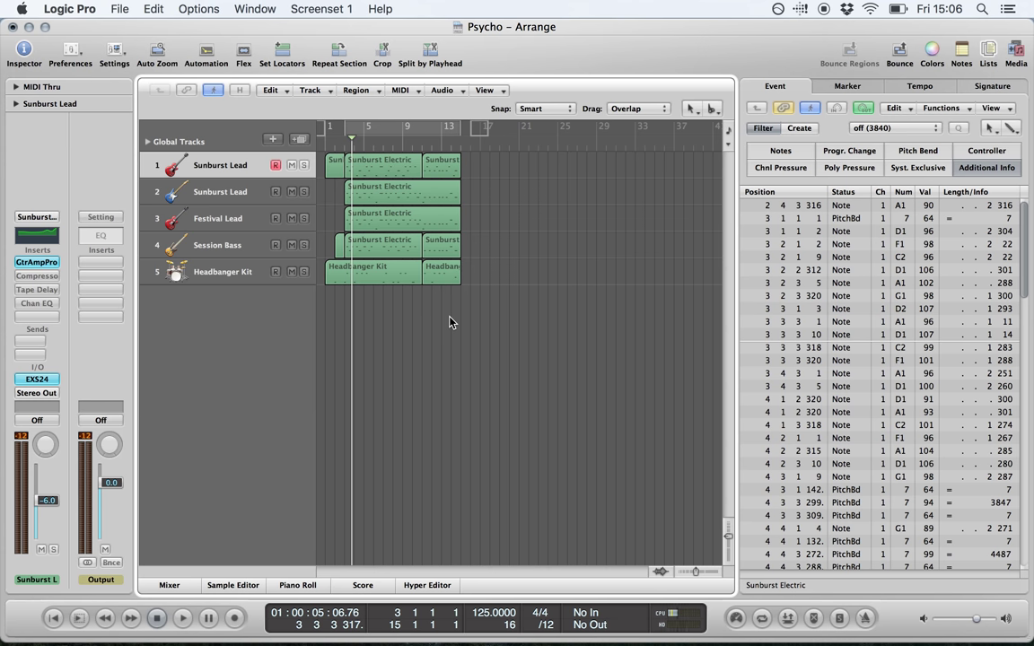
pyautogui.click(334, 165)
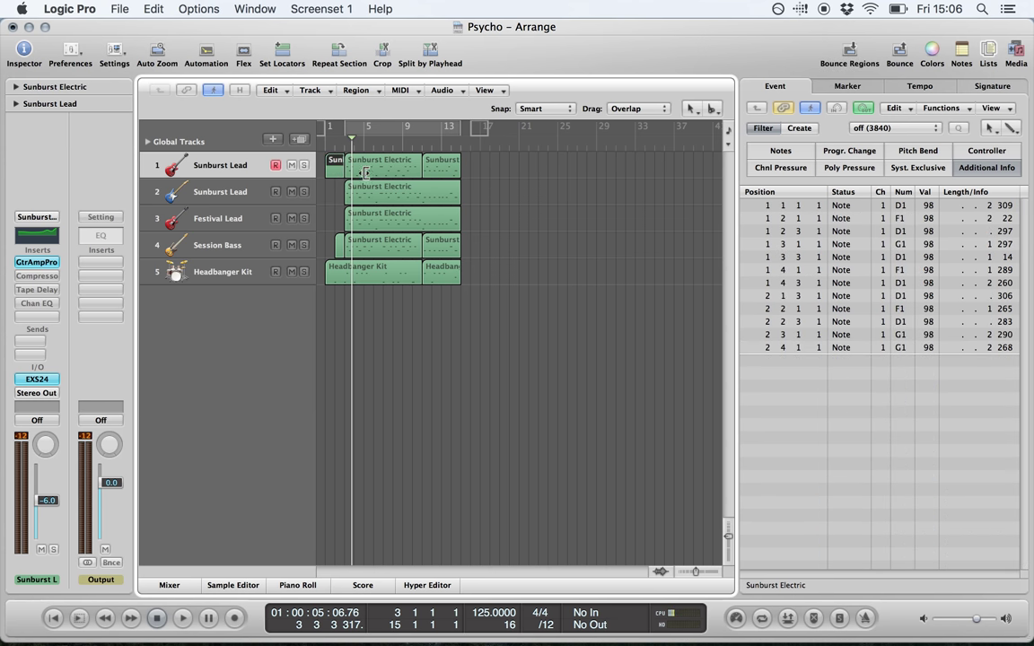
pyautogui.click(373, 175)
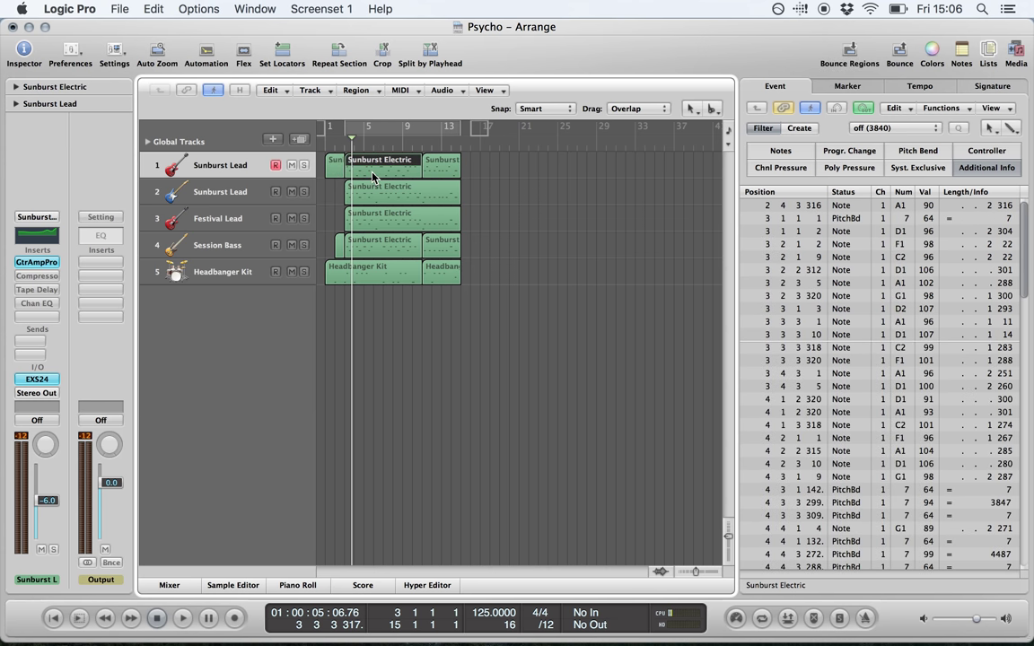
pyautogui.click(444, 168)
pyautogui.click(409, 204)
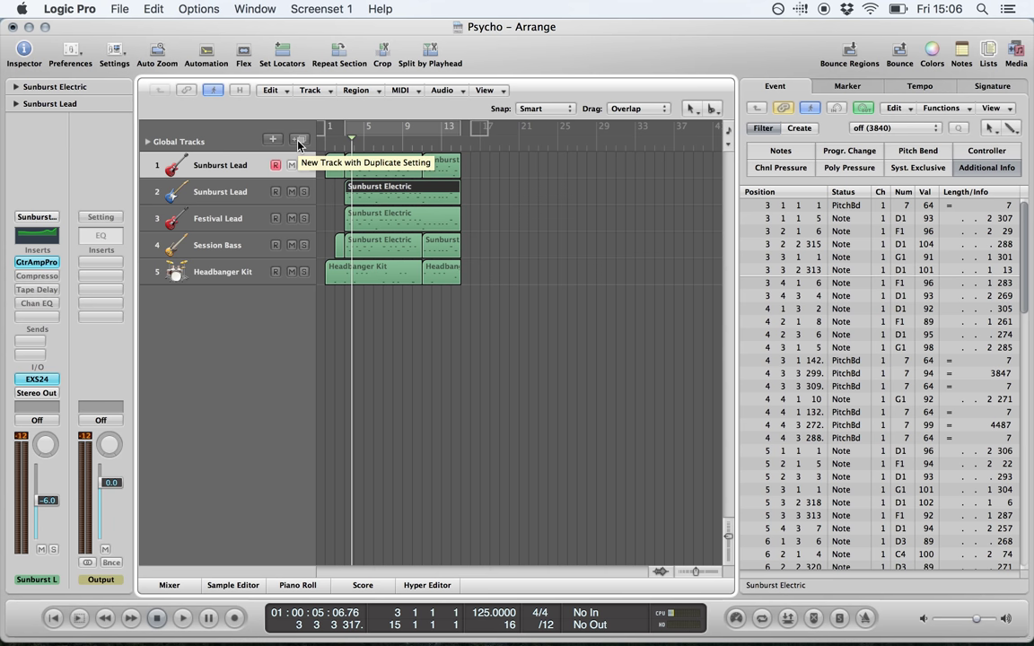
# Step: Add a new track with duplicate settings from the Headbanger Kit track, and undo the addition
pyautogui.click(247, 165)
pyautogui.click(251, 265)
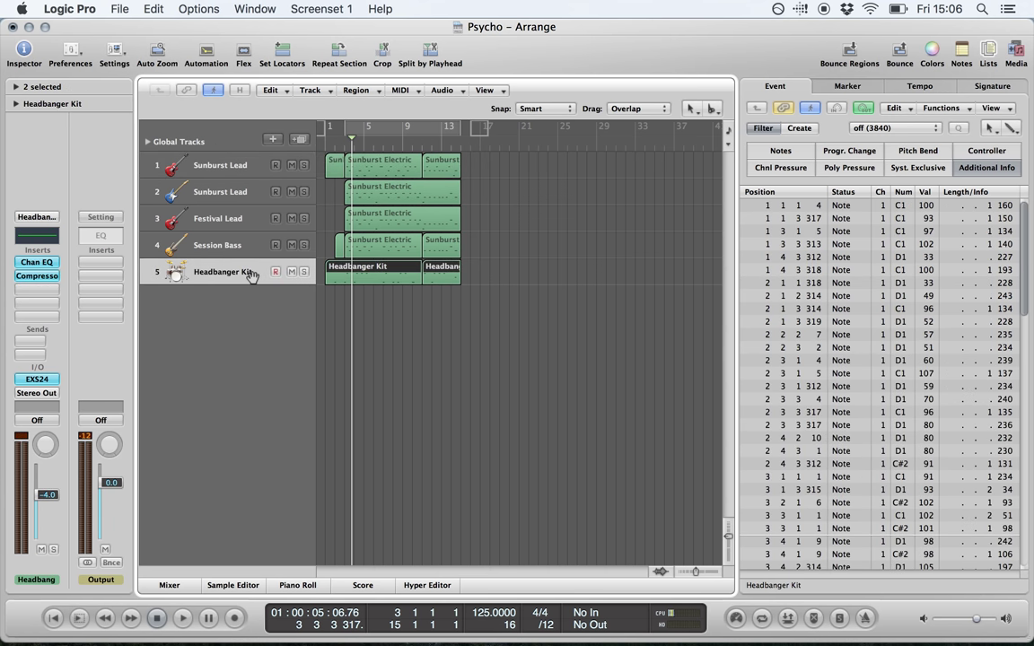
pyautogui.click(296, 141)
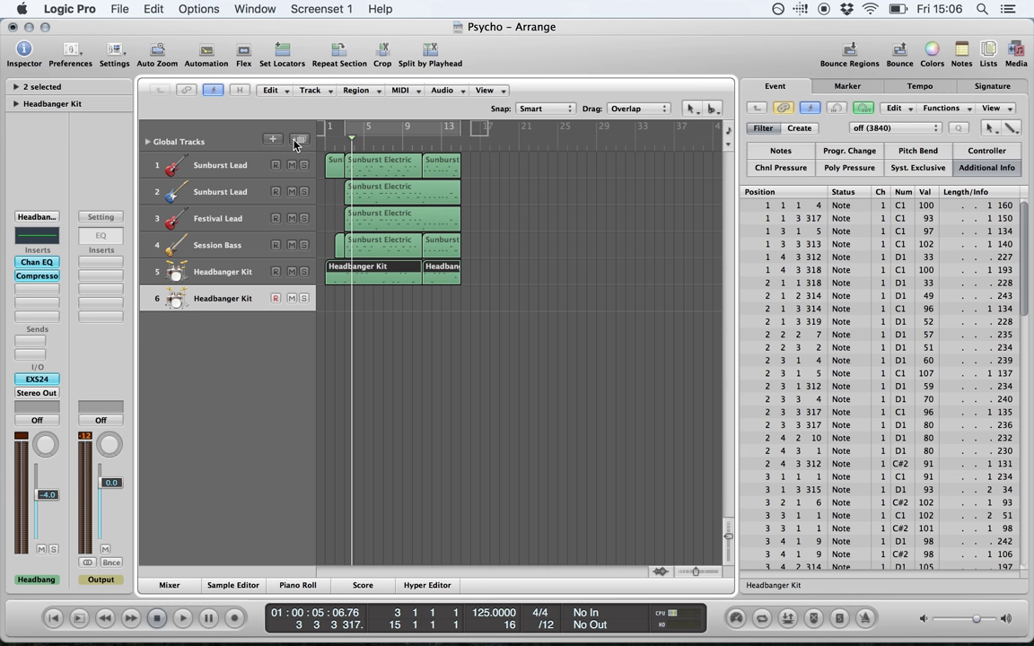
pyautogui.press('super+z')
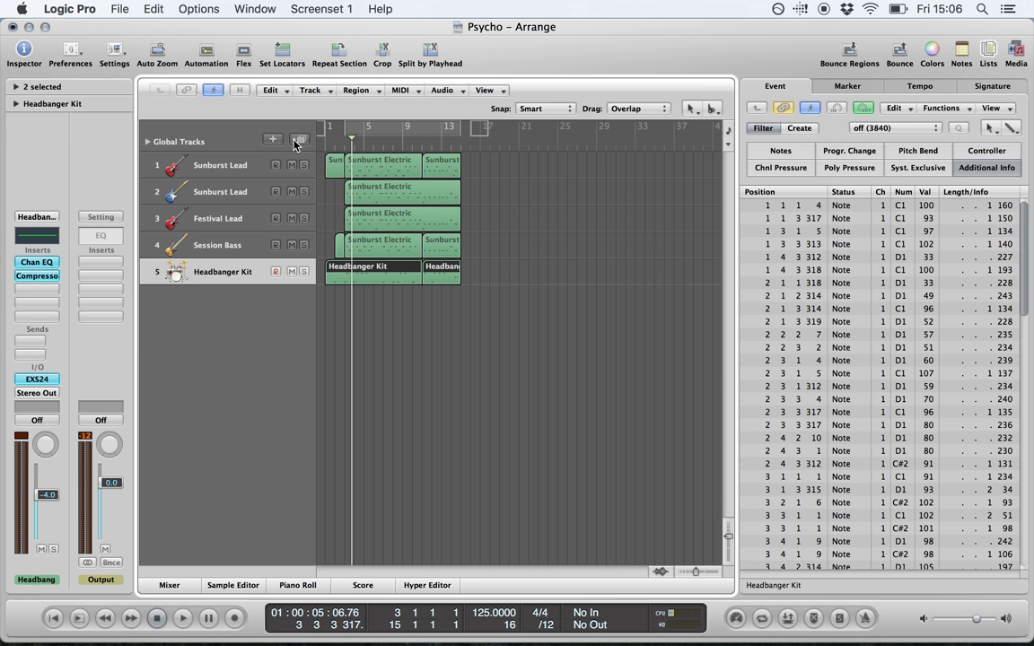
# Step: Expand the global tracks, and create a marker from the cycle range spanning bars 3 to 15
pyautogui.click(148, 142)
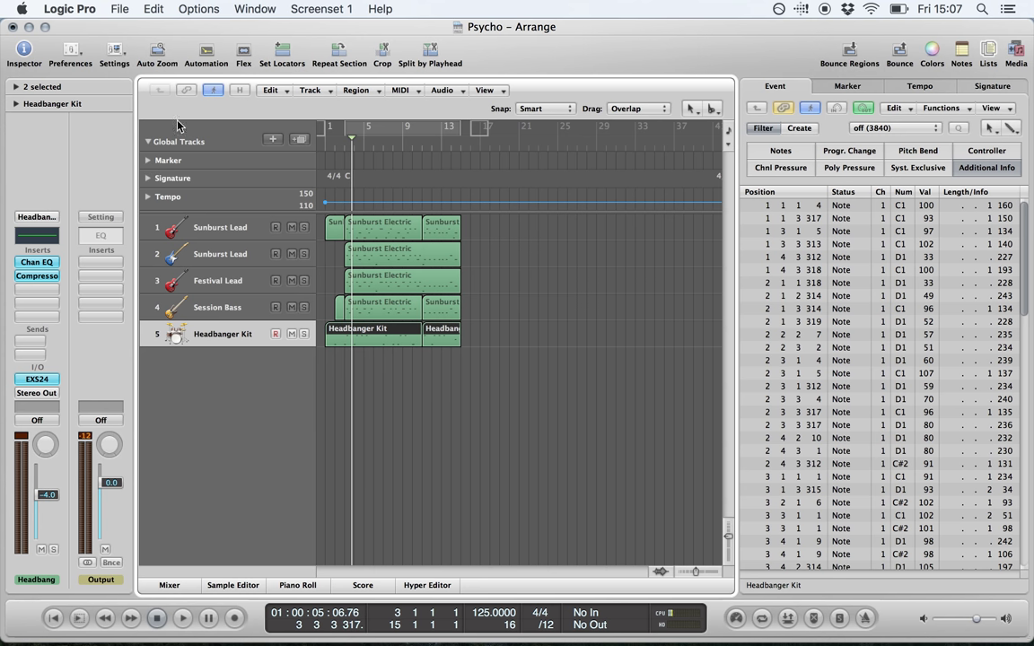
pyautogui.click(368, 133)
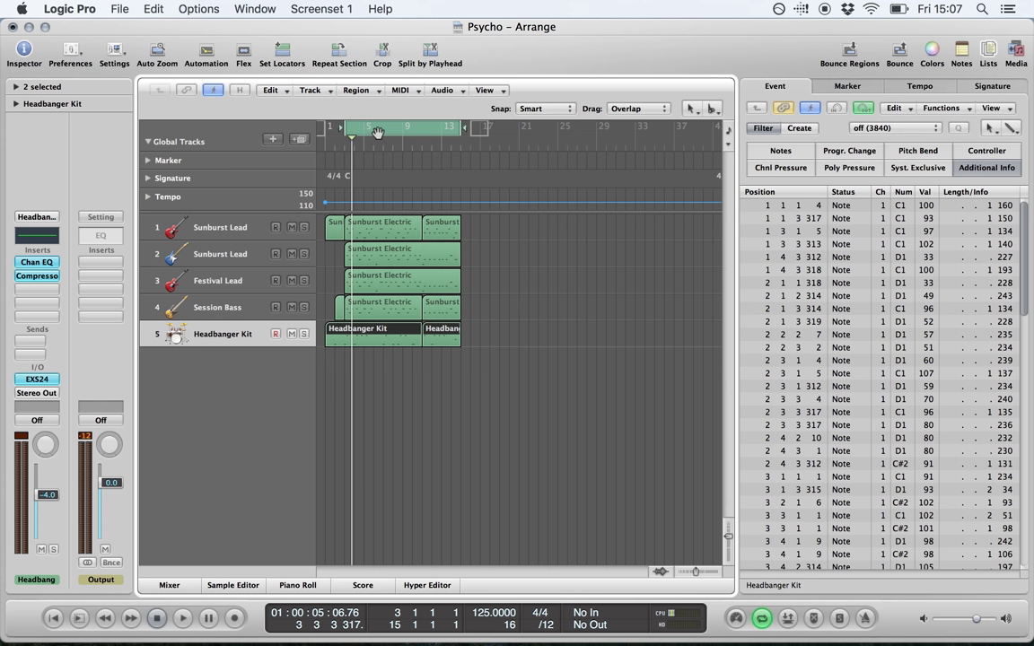
pyautogui.click(375, 132)
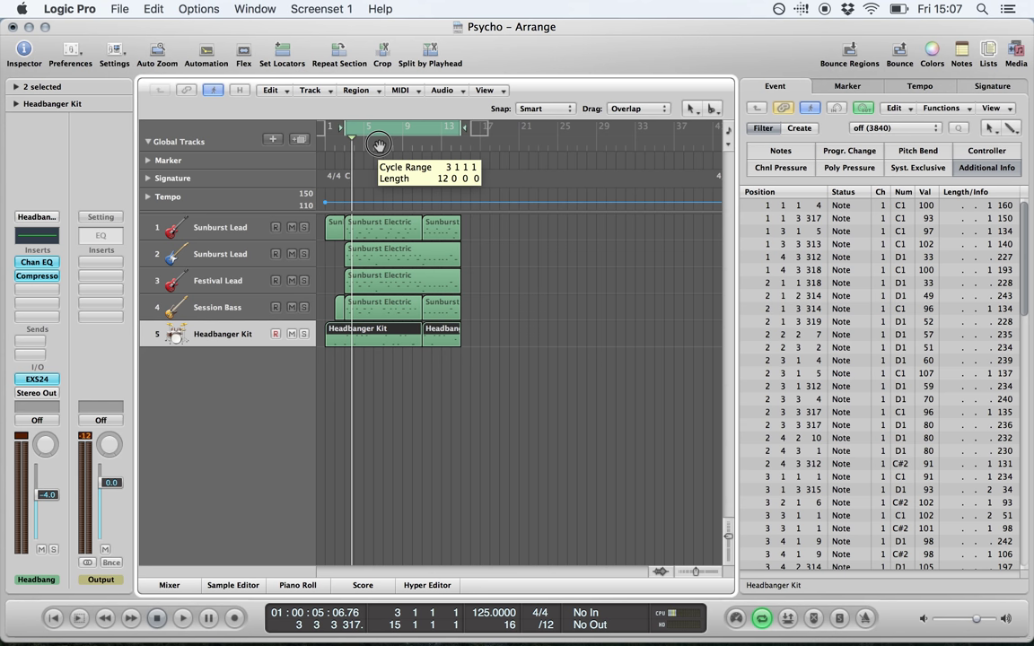
pyautogui.moveTo(378, 145); pyautogui.dragTo(379, 148)
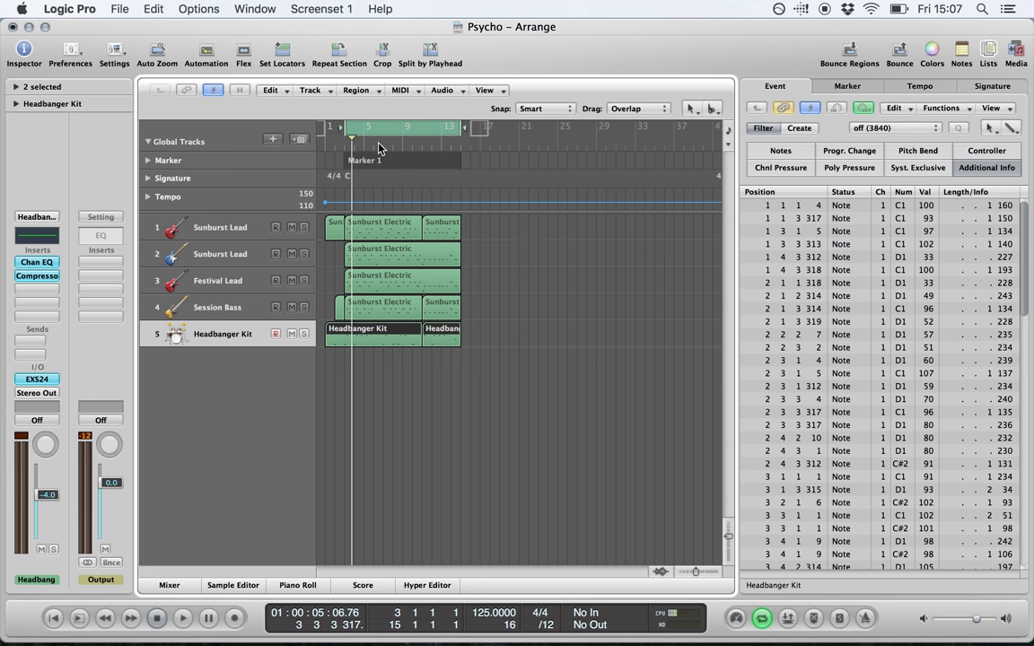
pyautogui.click(351, 159)
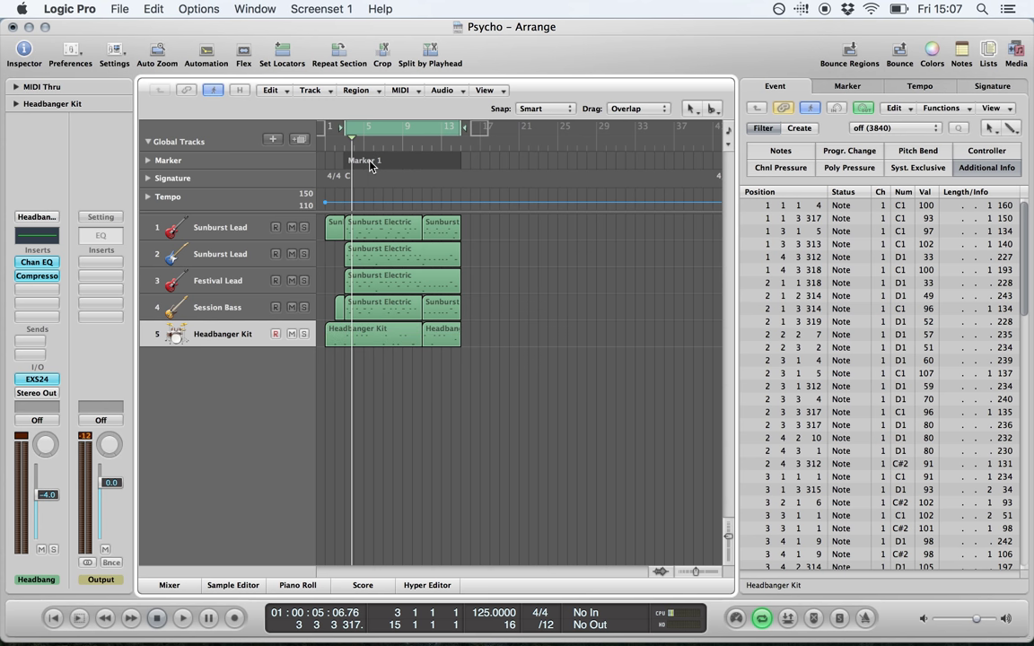
# Step: Rename the marker at bar 3 as Section 1
pyautogui.rightClick(369, 163)
pyautogui.click(395, 177)
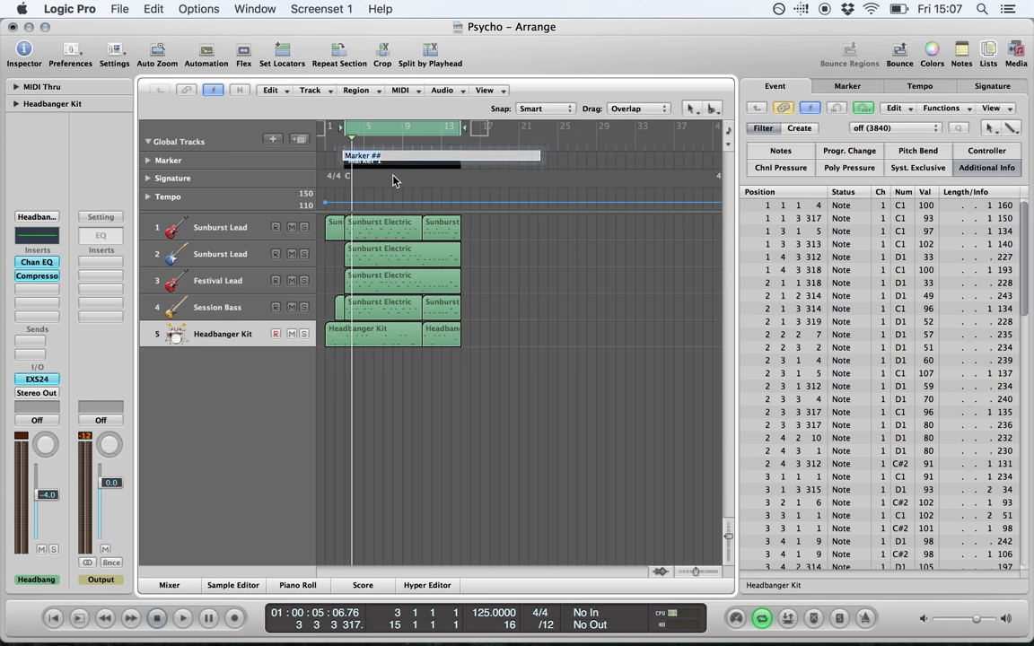
pyautogui.write('Section 1')
pyautogui.press('Return')
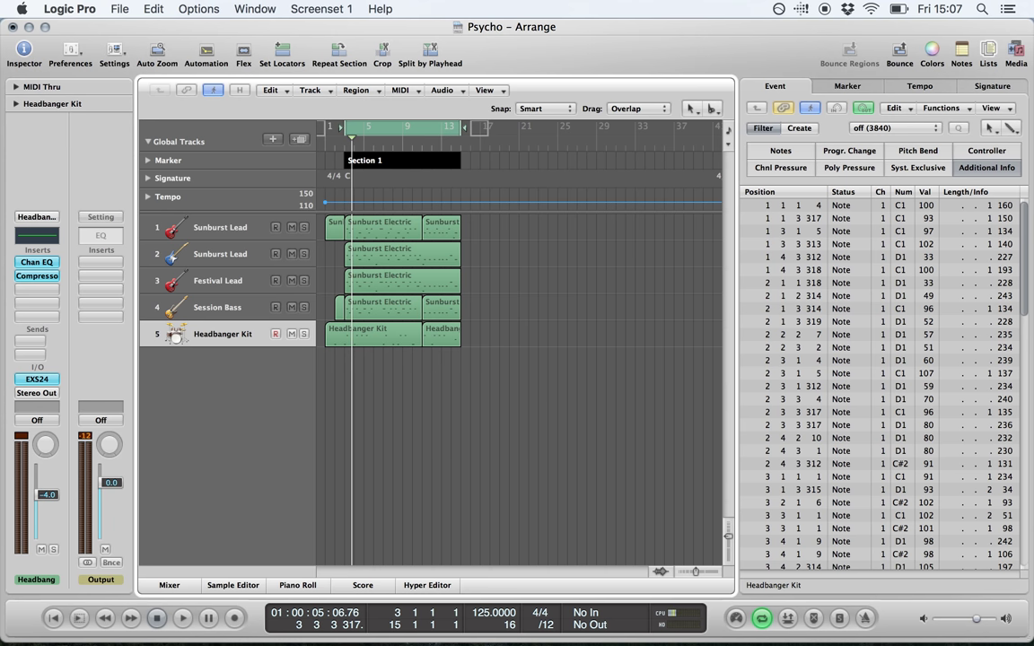
# Step: Set the project's key signature to D minor in the Signature track, and view the time signature settings
pyautogui.click(148, 179)
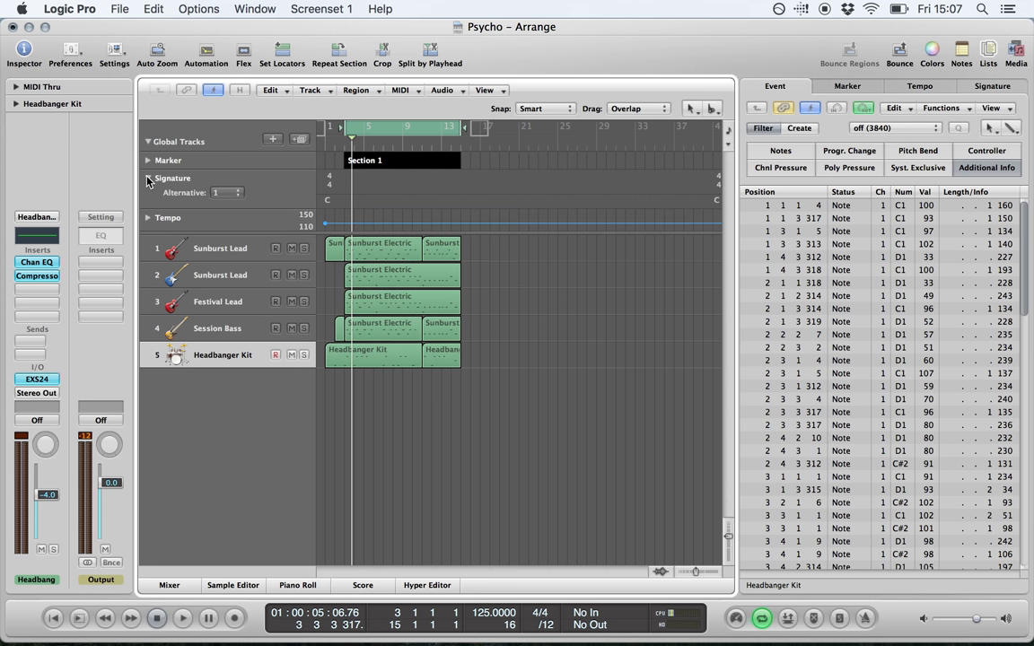
pyautogui.click(328, 204)
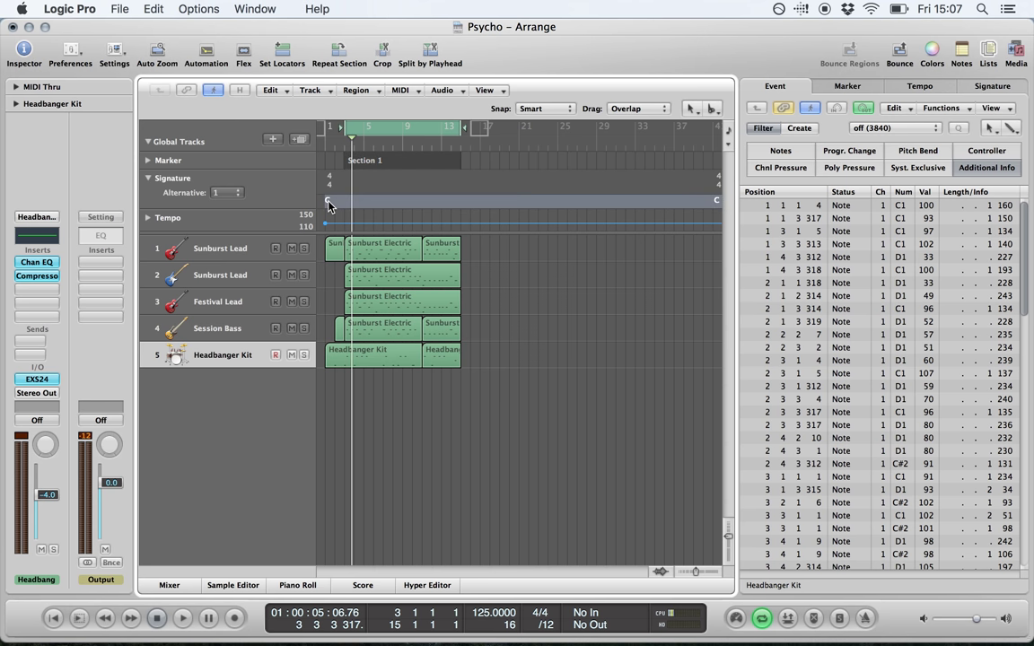
pyautogui.doubleClick(329, 204)
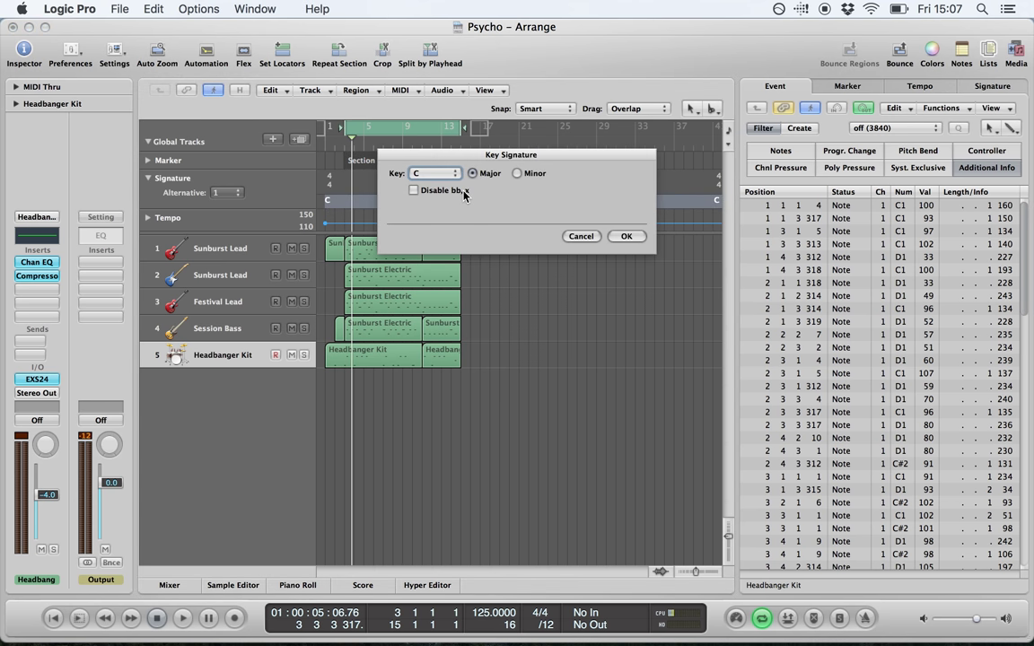
pyautogui.click(516, 174)
pyautogui.click(421, 174)
pyautogui.click(435, 197)
pyautogui.click(627, 238)
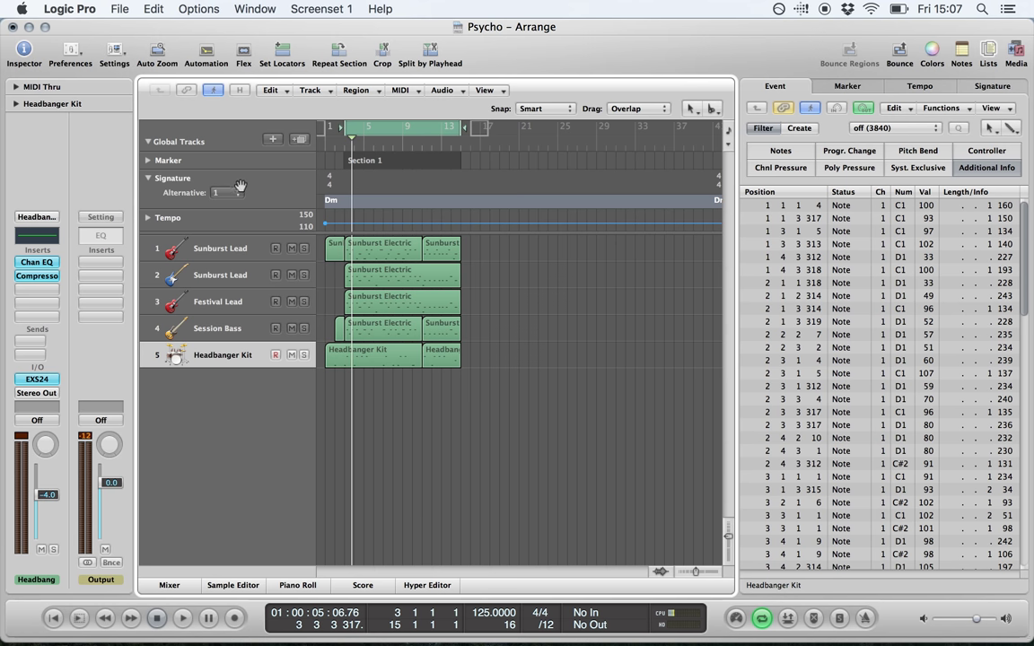
pyautogui.doubleClick(330, 180)
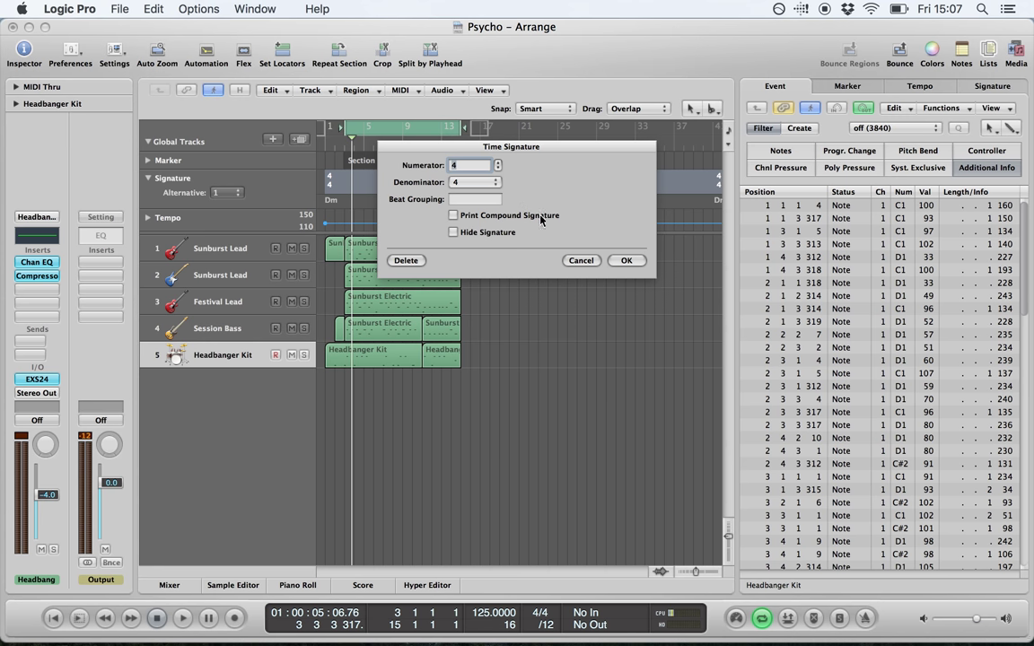
pyautogui.click(581, 261)
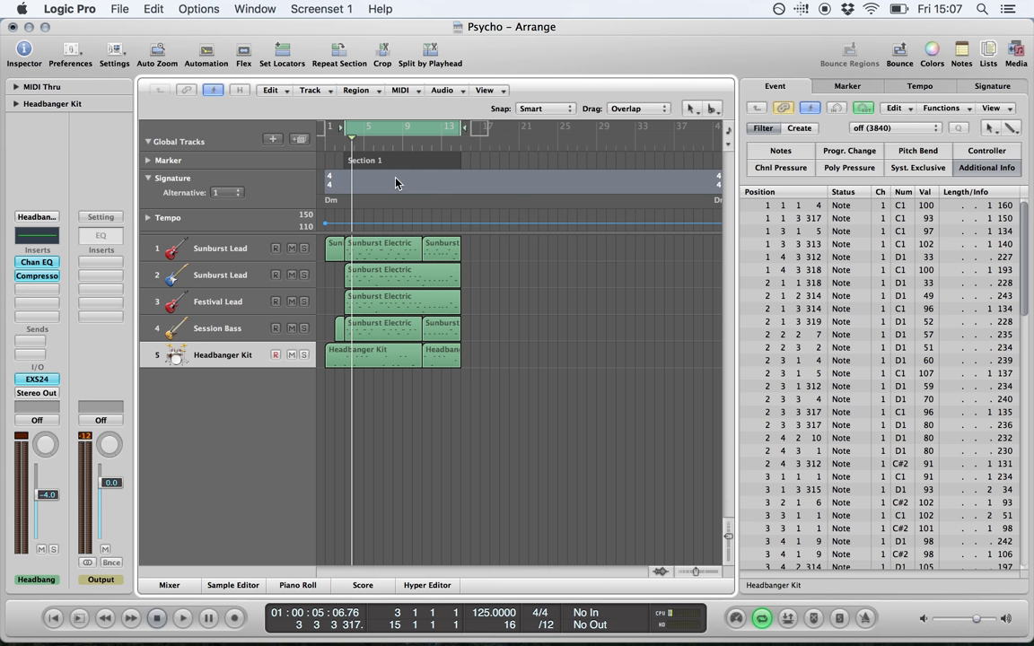
# Step: Add a tempo change at bar 11 in the Tempo track and set it to 130 BPM
pyautogui.click(149, 218)
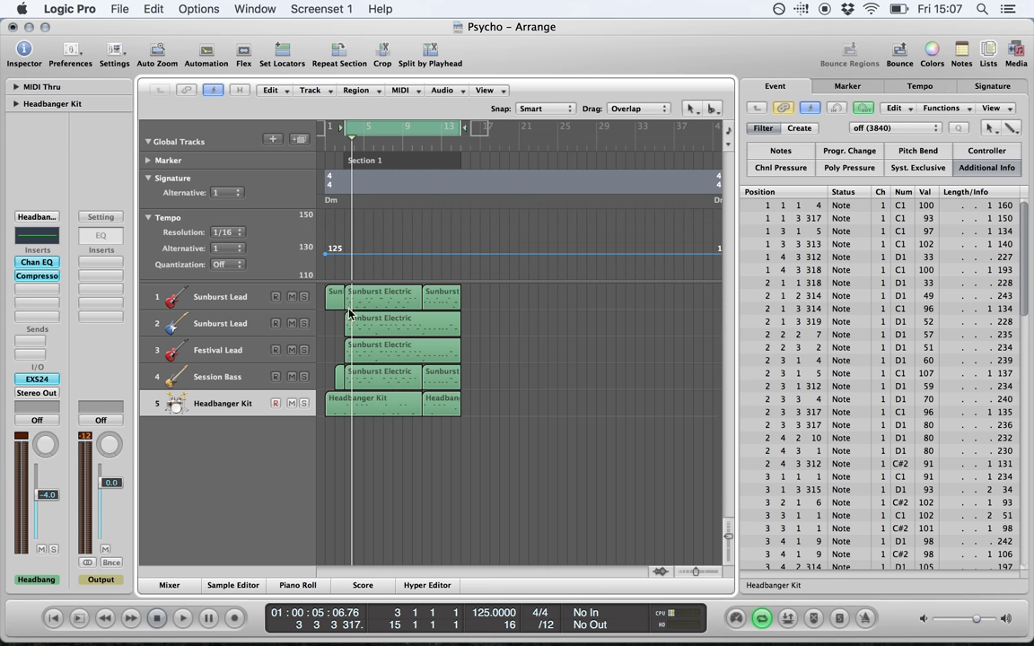
pyautogui.click(422, 239)
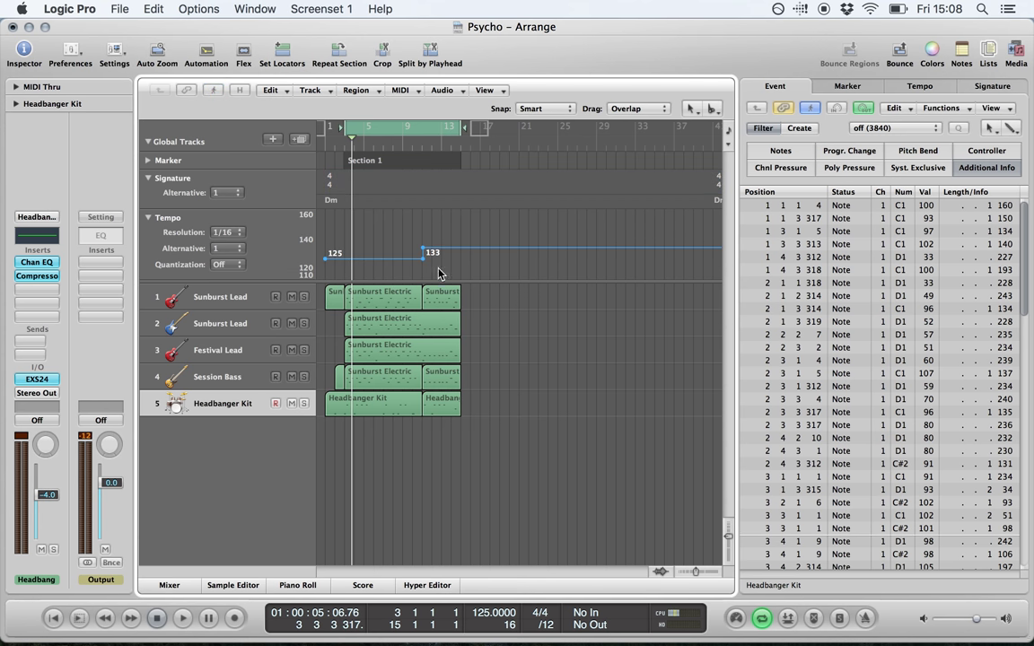
pyautogui.moveTo(422, 248)
pyautogui.mouseDown()
pyautogui.moveTo(424, 236)
pyautogui.moveTo(422, 252)
pyautogui.mouseUp()
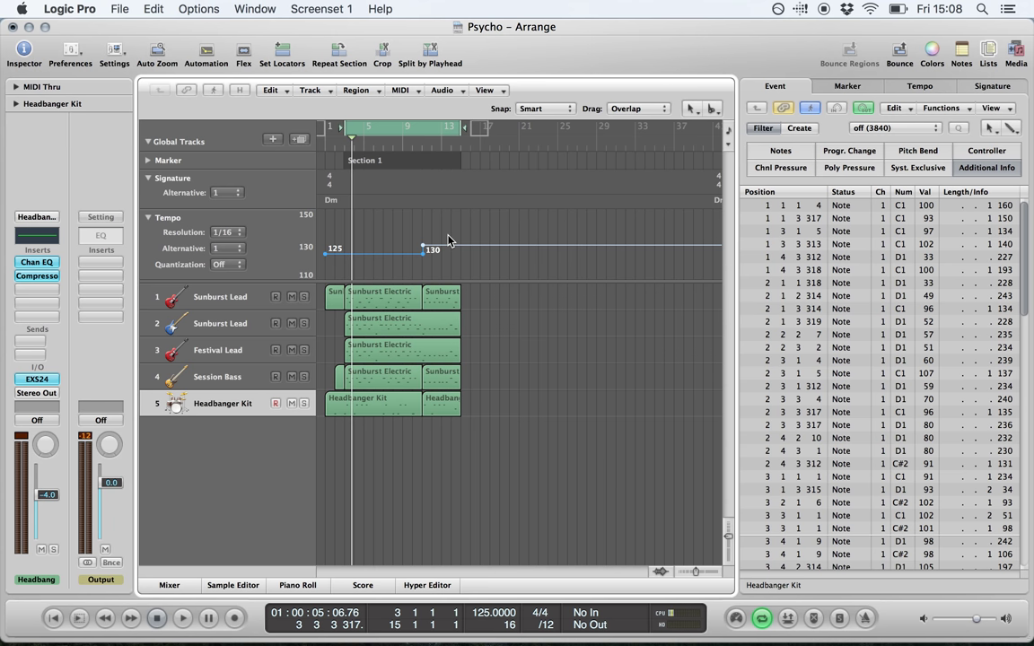
# Step: Try to reshape the tempo transition at bar 11, and remove the tempo change
pyautogui.press('super+Right')
pyautogui.press('super+Right')
pyautogui.press('super+Right')
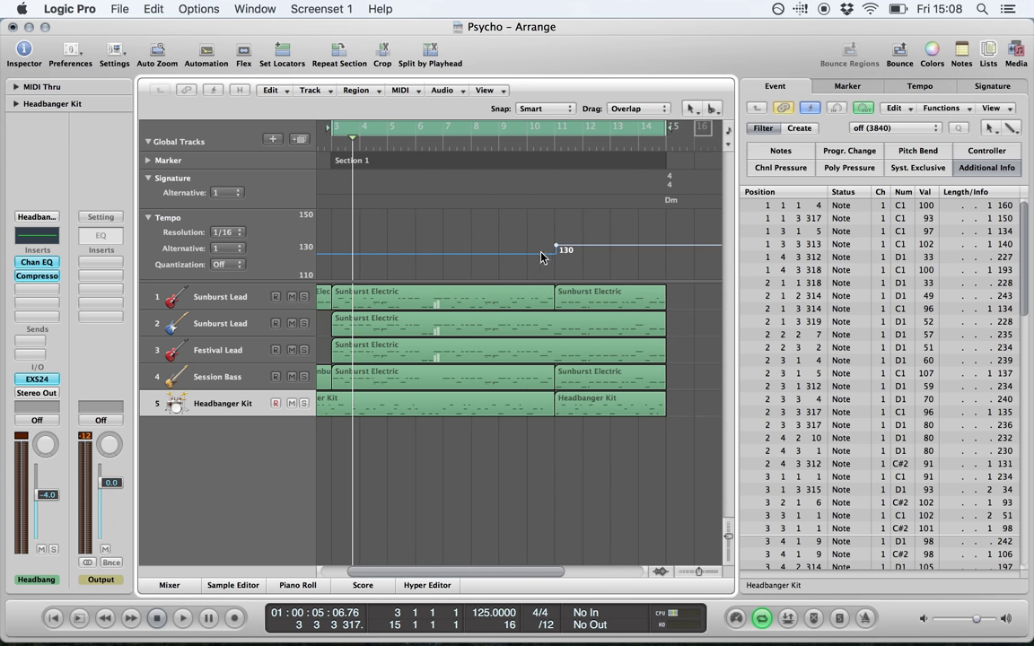
pyautogui.moveTo(559, 252)
pyautogui.mouseDown()
pyautogui.moveTo(445, 260)
pyautogui.moveTo(561, 260)
pyautogui.moveTo(419, 261)
pyautogui.moveTo(559, 267)
pyautogui.mouseUp()
pyautogui.doubleClick(538, 248)
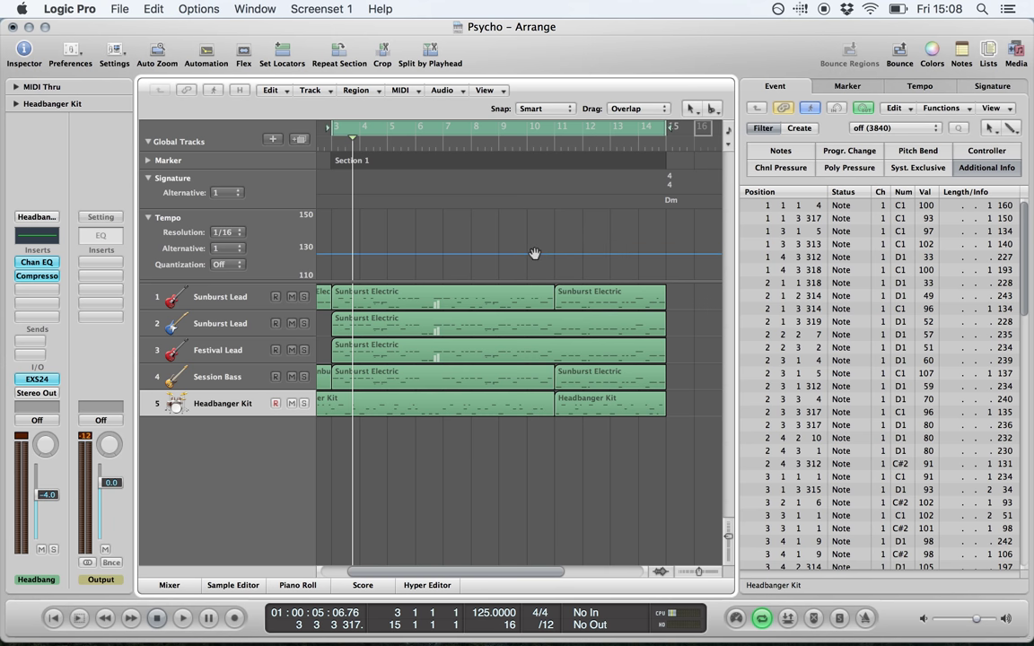
# Step: Collapse the Tempo and Signature tracks
pyautogui.hotkey('ctrl', 'Left')
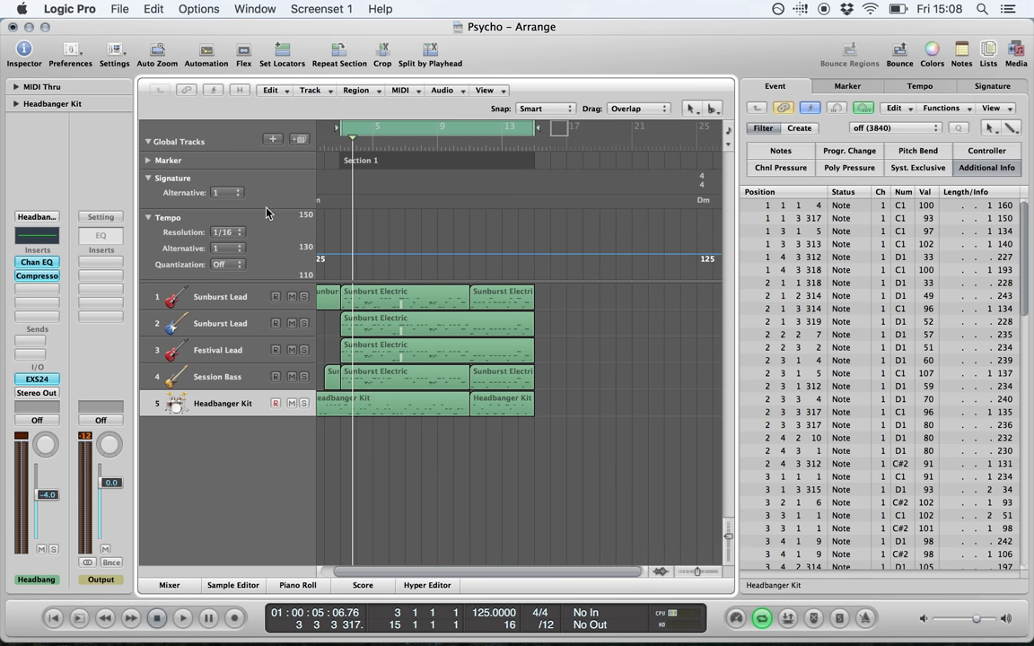
pyautogui.click(149, 218)
pyautogui.click(148, 178)
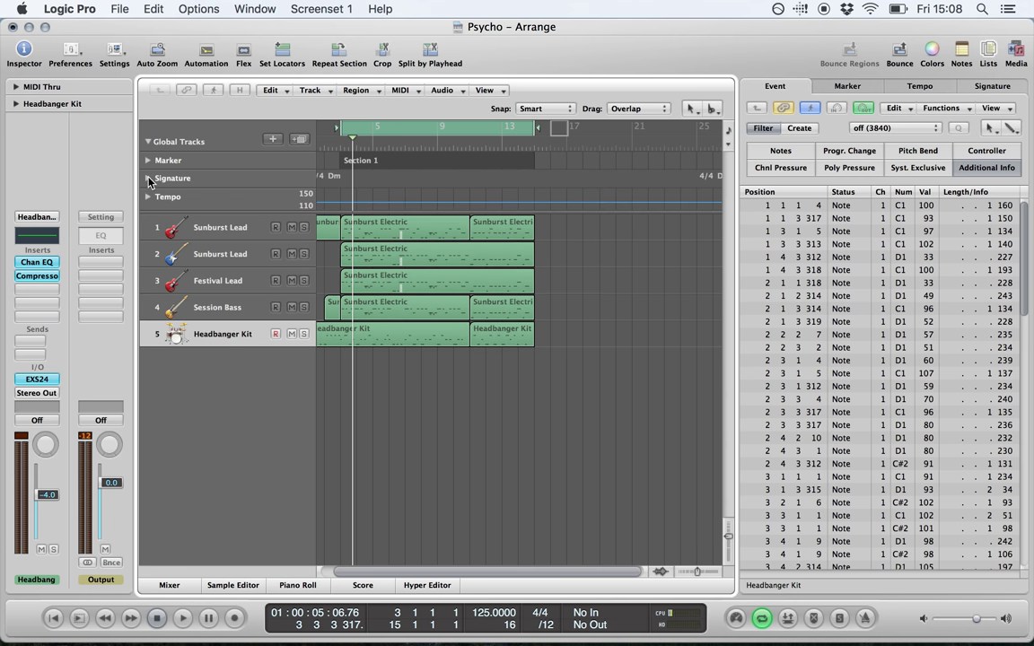
# Step: Review which global tracks can be shown in the Global Tracks Configuration, and close it
pyautogui.rightClick(231, 143)
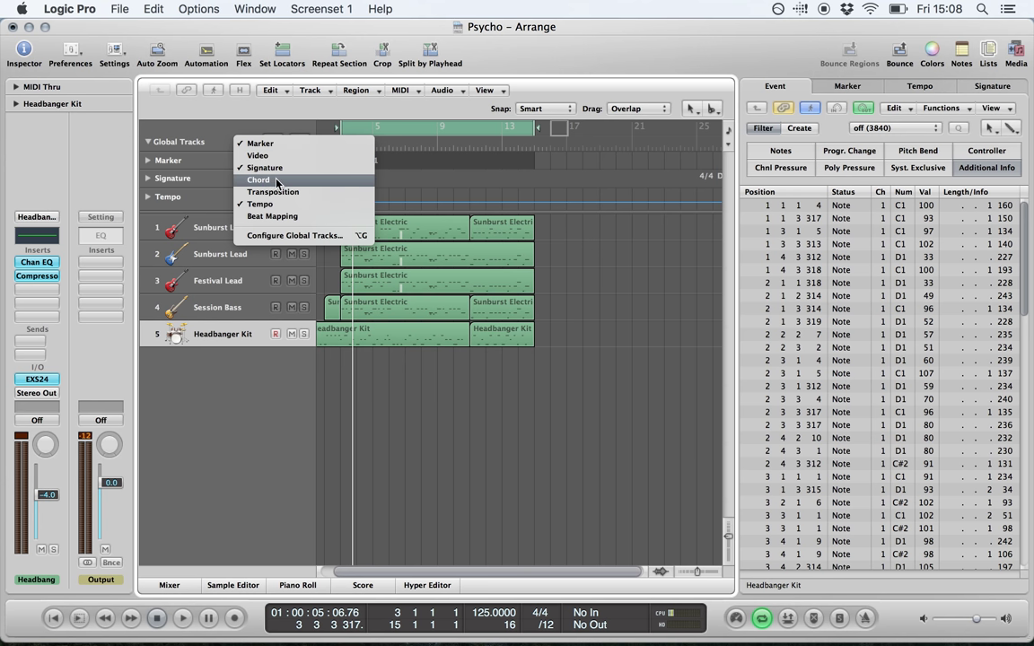
pyautogui.click(296, 235)
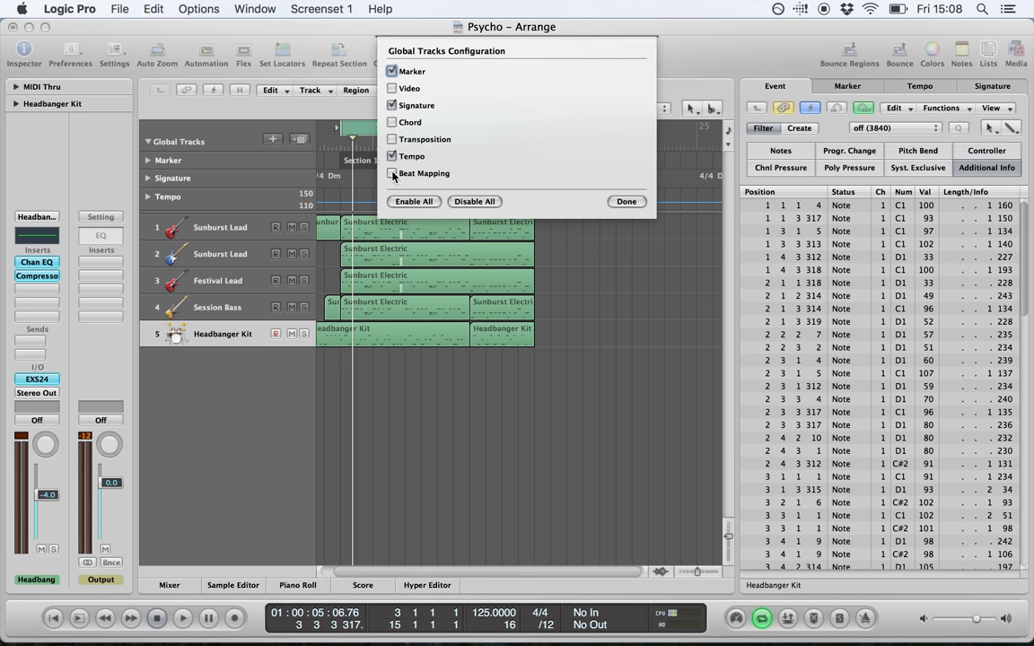
pyautogui.click(625, 201)
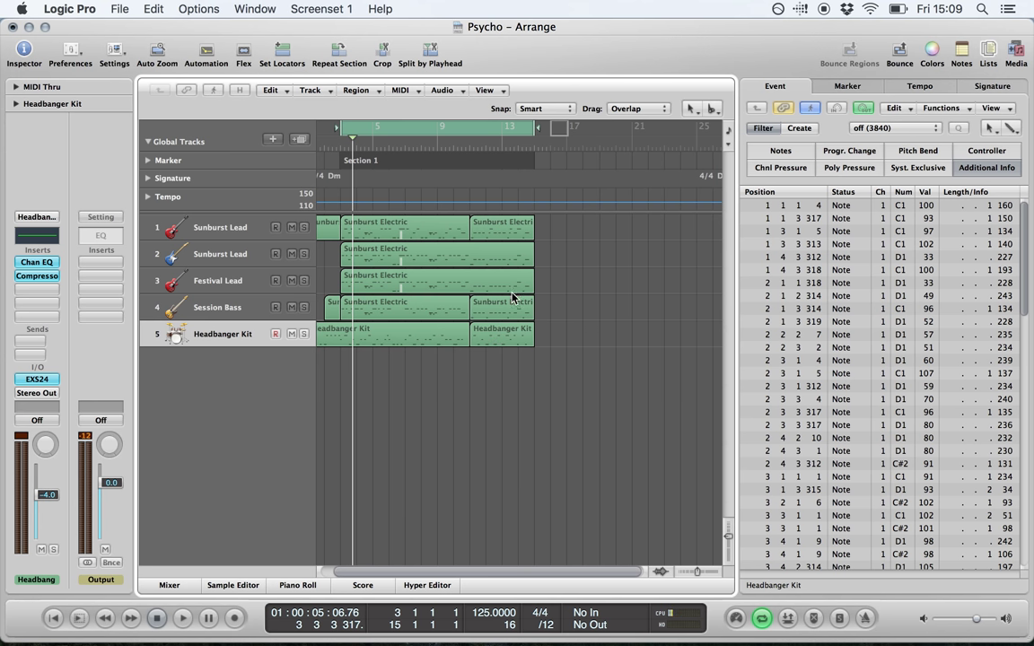
# Step: Review the tools available for the primary and the Command-click tool in the Arrange window
pyautogui.click(697, 113)
pyautogui.click(697, 113)
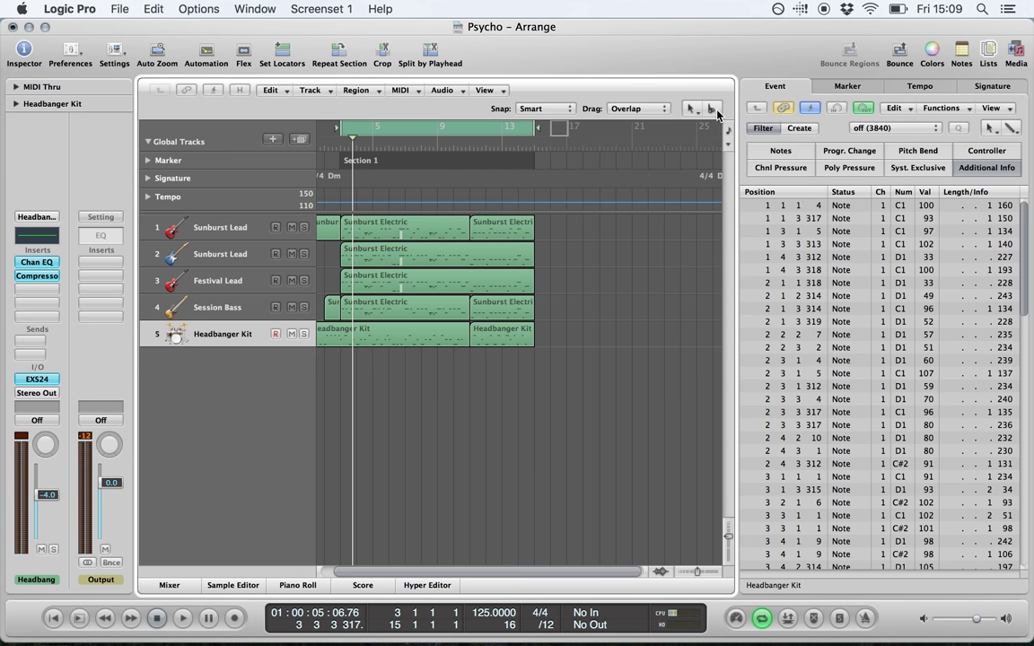
pyautogui.click(714, 110)
pyautogui.click(716, 110)
# Step: Split track 1's region starting at bar 3 at bar 5 with the Scissors tool, splitting overlapping notes, and undo the split
pyautogui.click(390, 233)
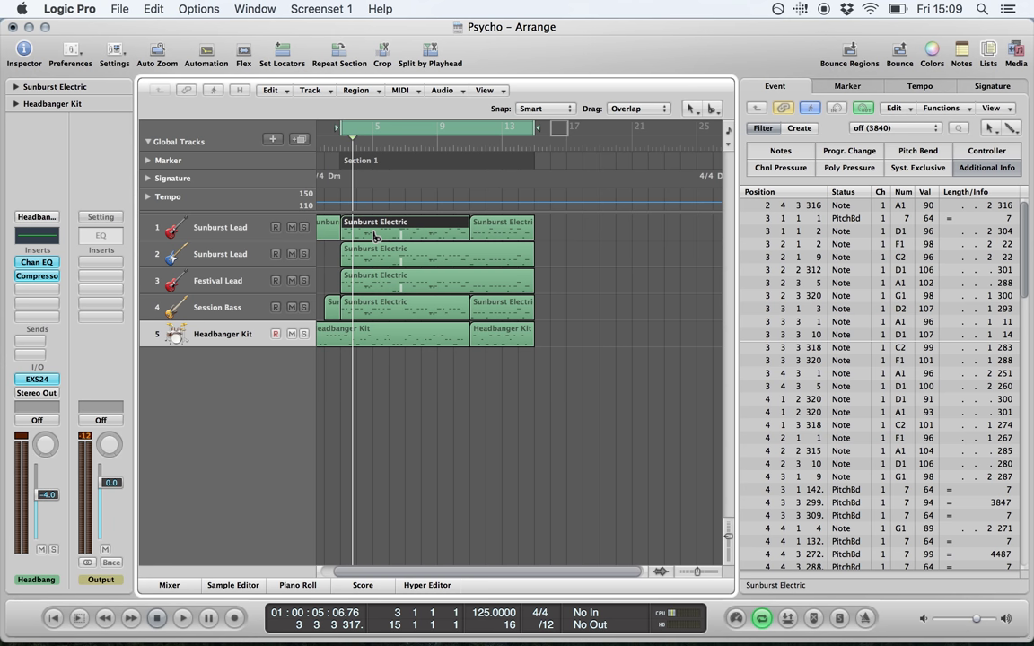
pyautogui.press('=')
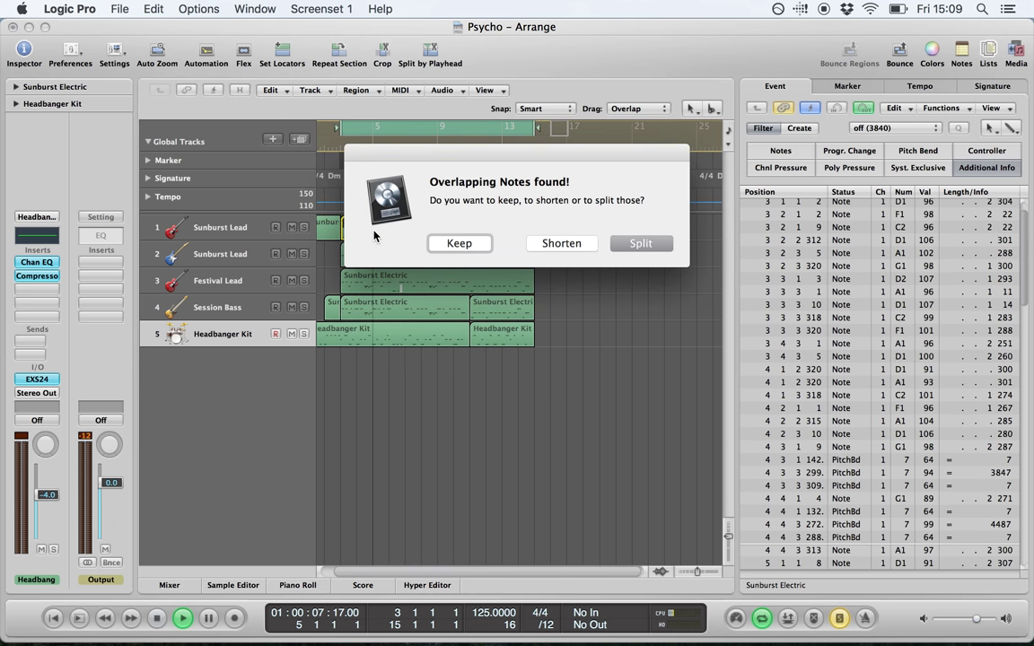
pyautogui.click(638, 244)
pyautogui.press('super+z')
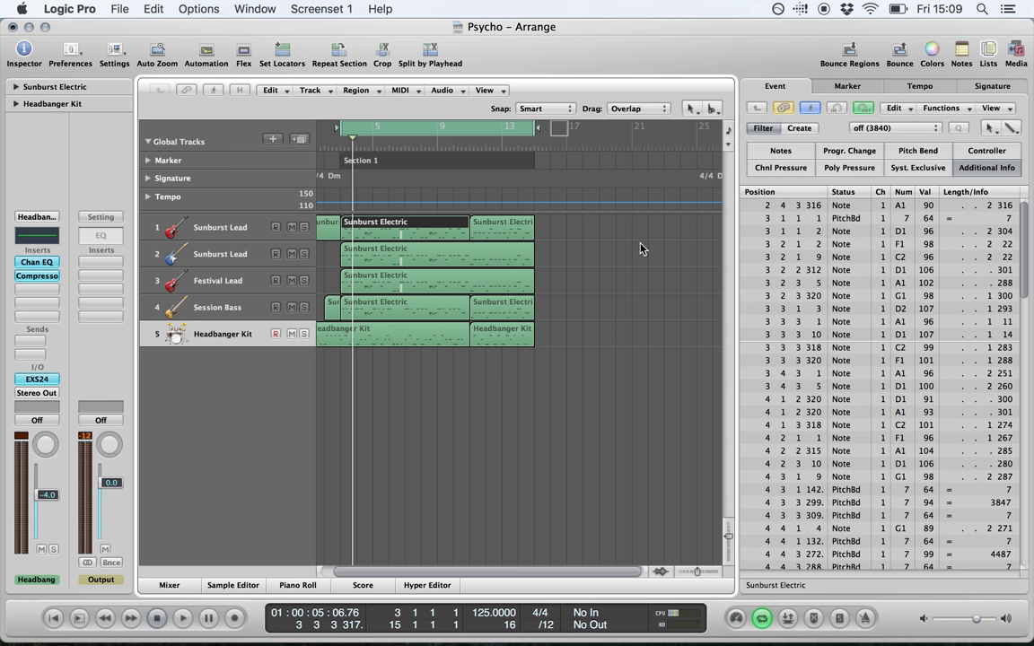
# Step: View the primary tool choices, keep the Pointer Tool, and select the region on track 3 followed by the last region on track 1
pyautogui.click(711, 109)
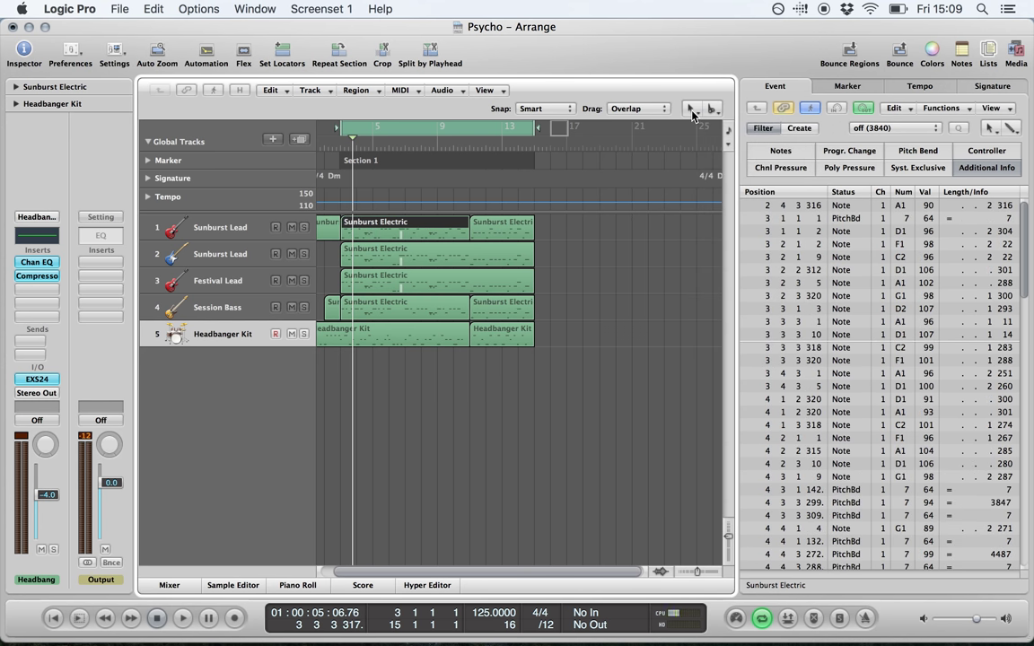
pyautogui.click(691, 109)
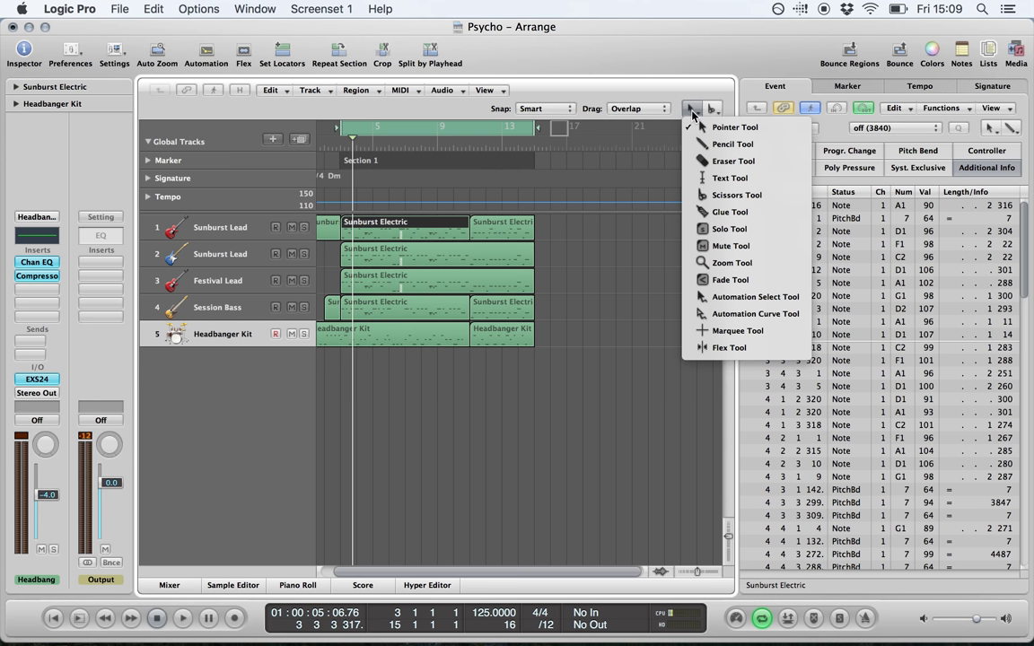
pyautogui.click(692, 110)
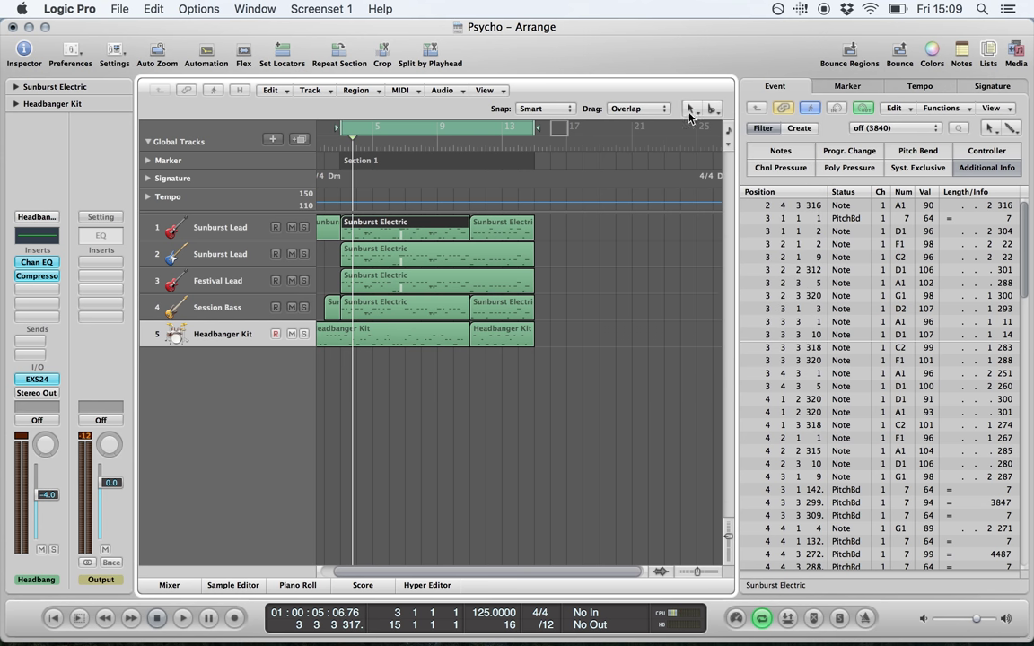
pyautogui.click(453, 276)
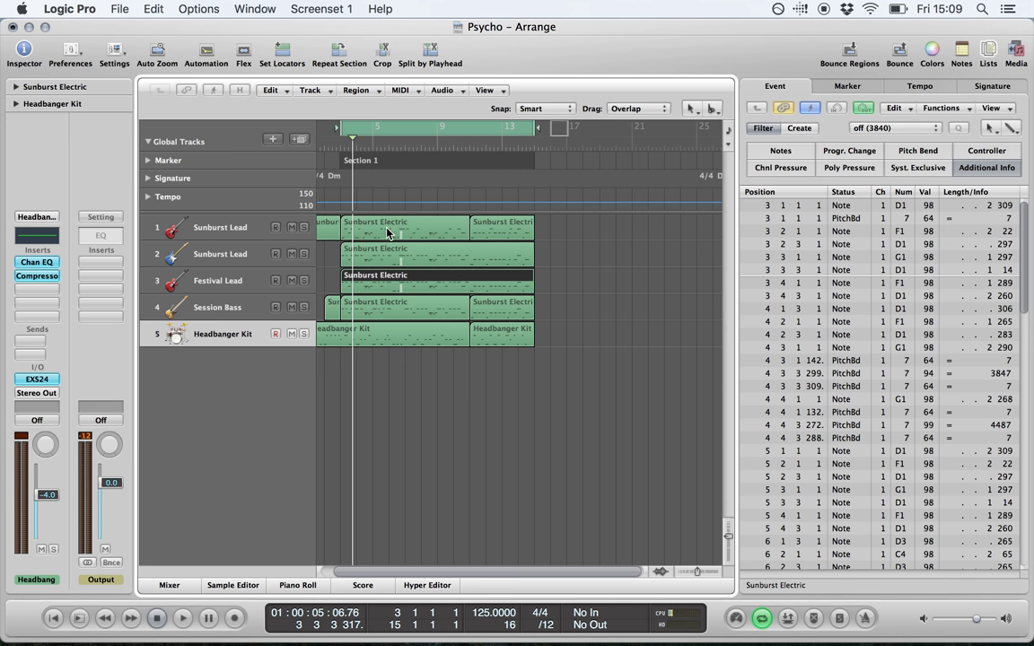
pyautogui.click(502, 229)
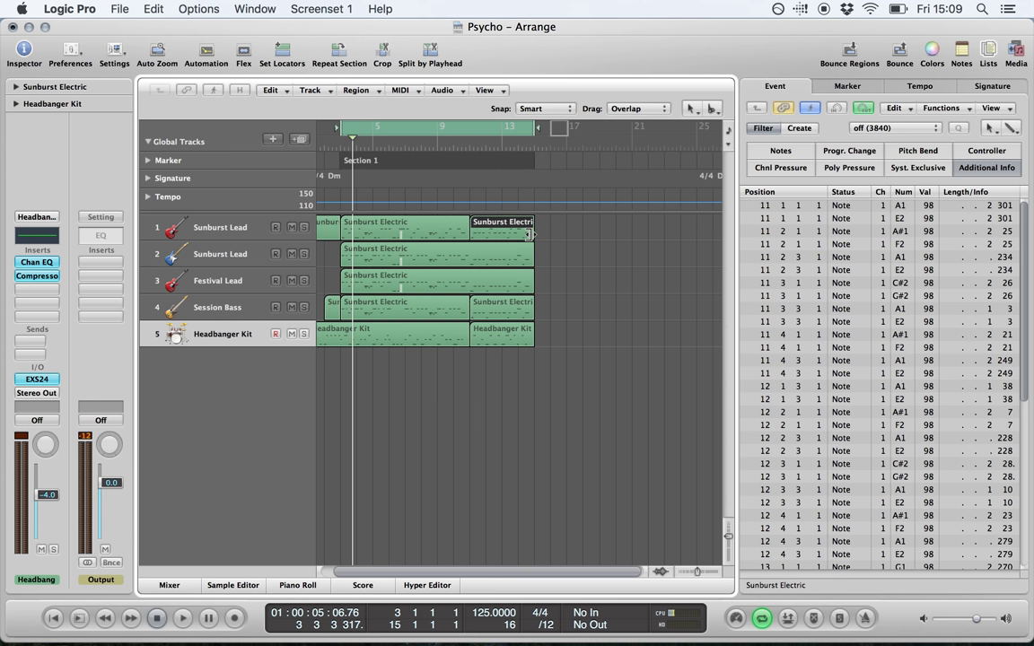
# Step: Extend the last region on track 1 to about bar 21 and return it to its original length
pyautogui.moveTo(529, 234); pyautogui.dragTo(633, 234)
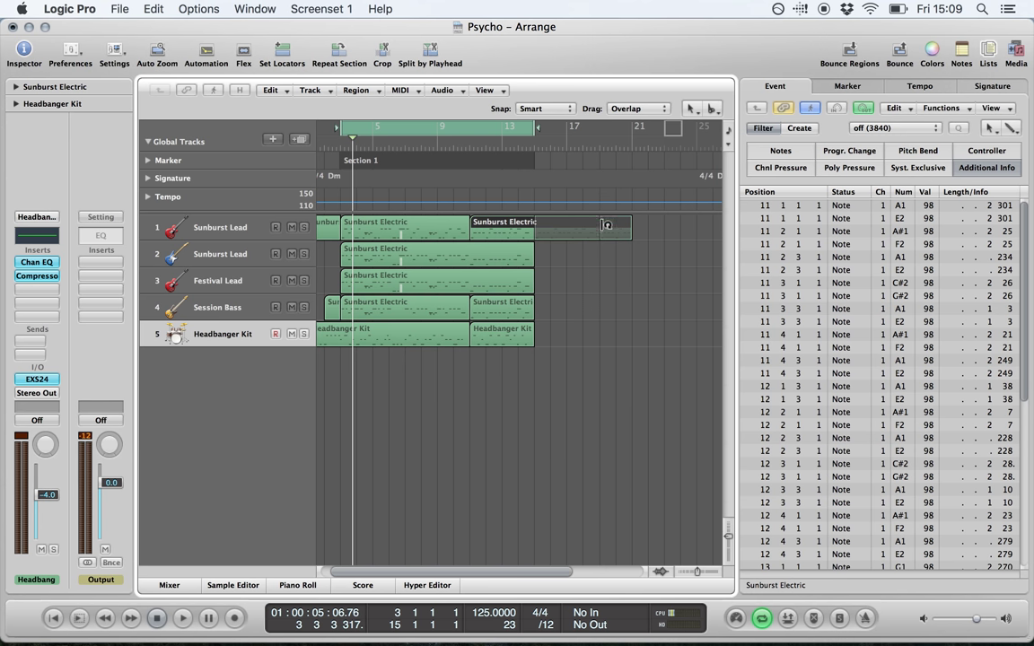
pyautogui.moveTo(628, 229); pyautogui.dragTo(537, 235)
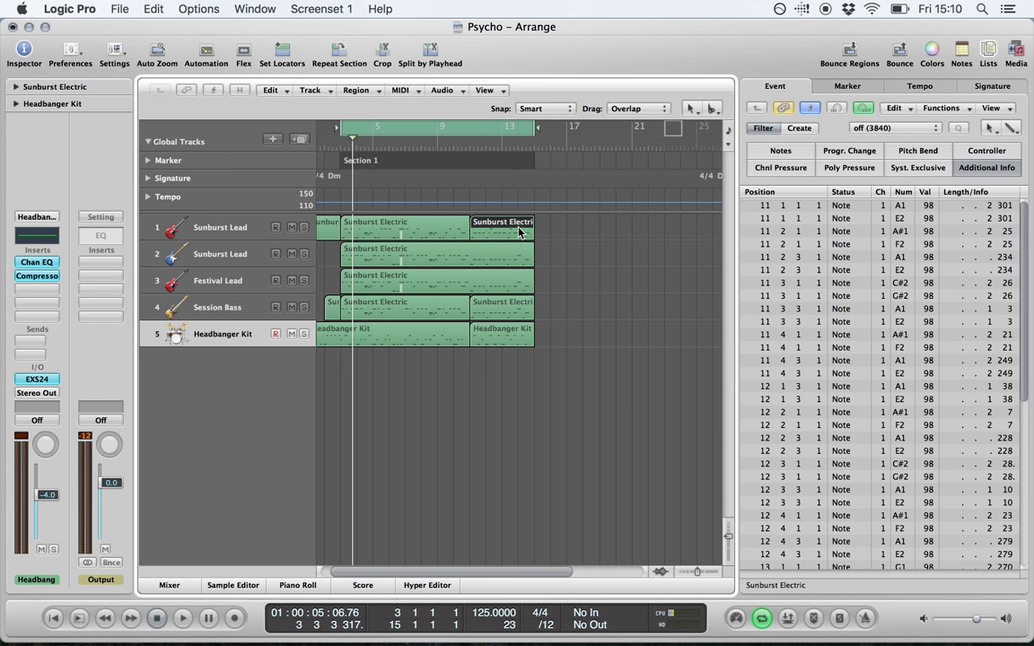
# Step: Turn off the cycle area and try adjusting the end of the last region on track 1
pyautogui.click(397, 130)
pyautogui.click(397, 130)
pyautogui.click(397, 130)
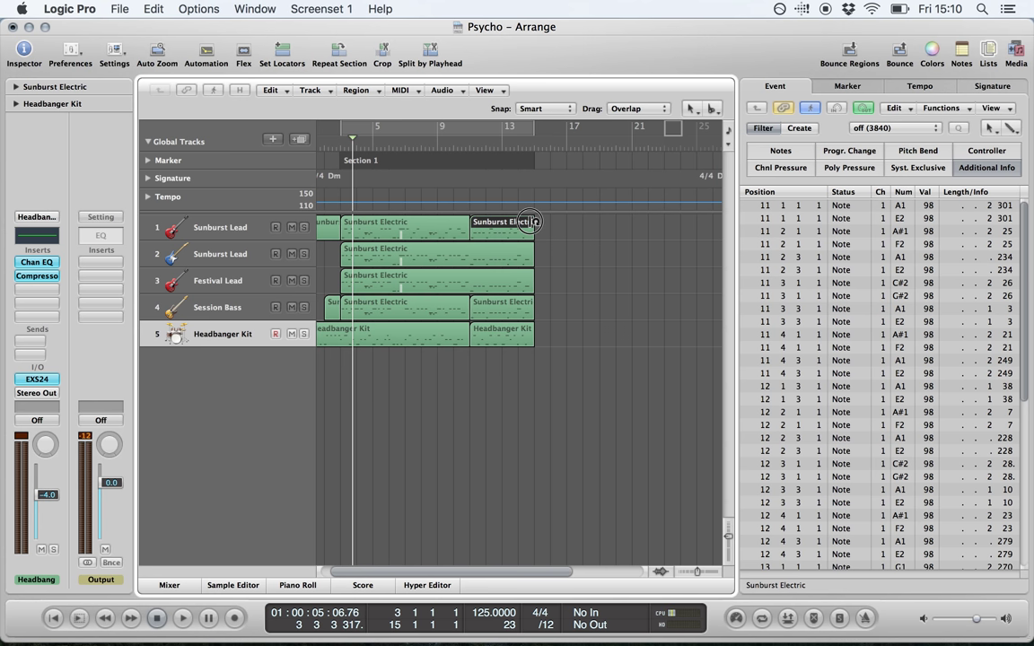
pyautogui.moveTo(531, 223); pyautogui.dragTo(505, 233)
# Step: Select the track 1 region starting at bar 3 and examine its note and pitch bend events in the Event list
pyautogui.click(422, 235)
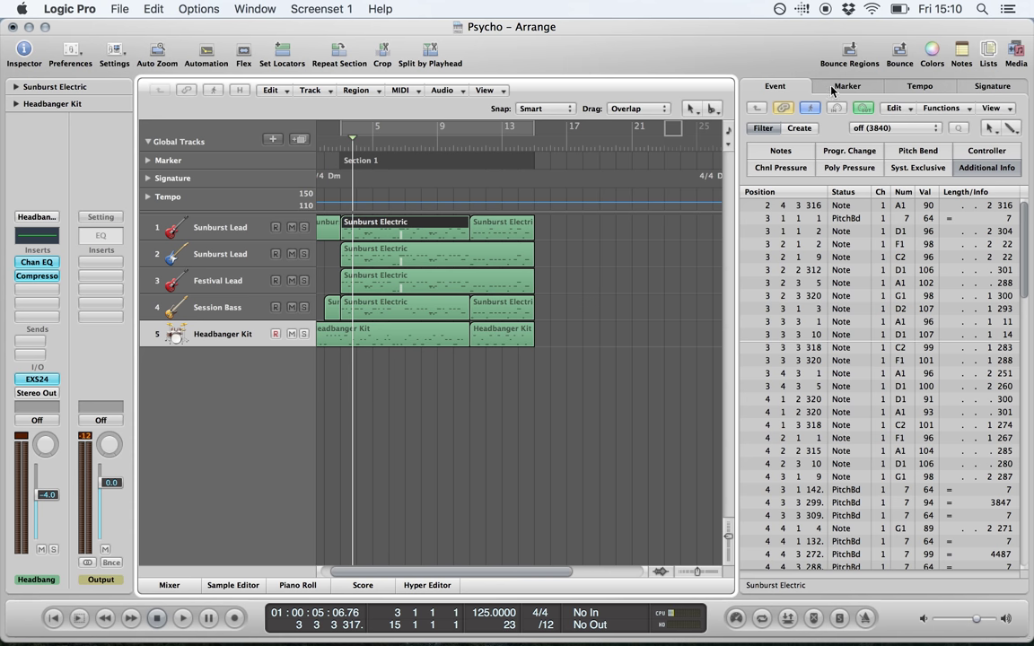
pyautogui.click(987, 58)
pyautogui.click(987, 57)
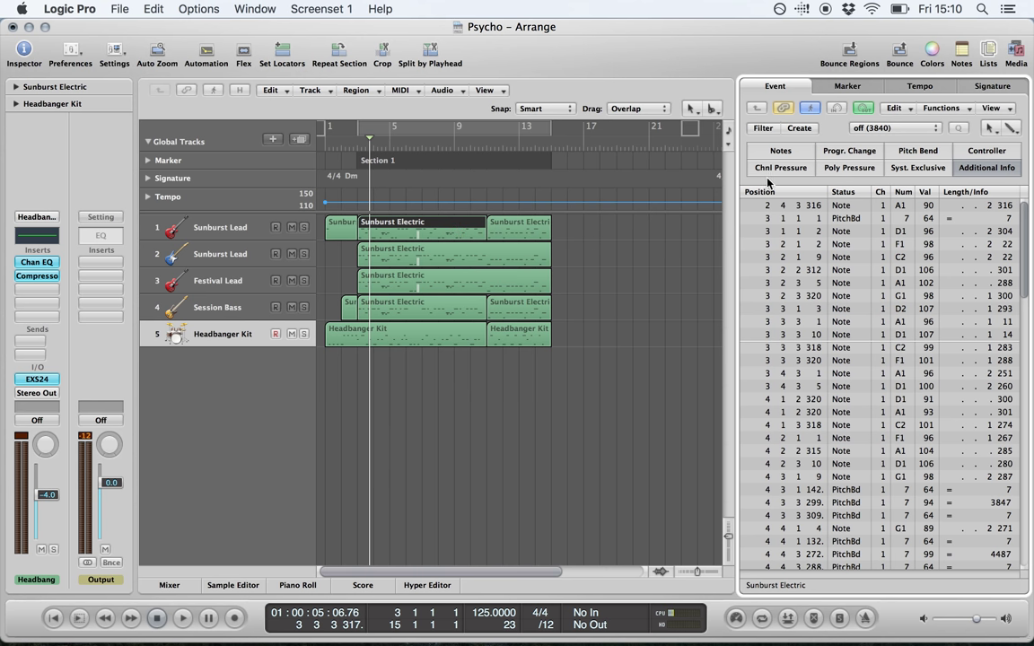
pyautogui.click(773, 205)
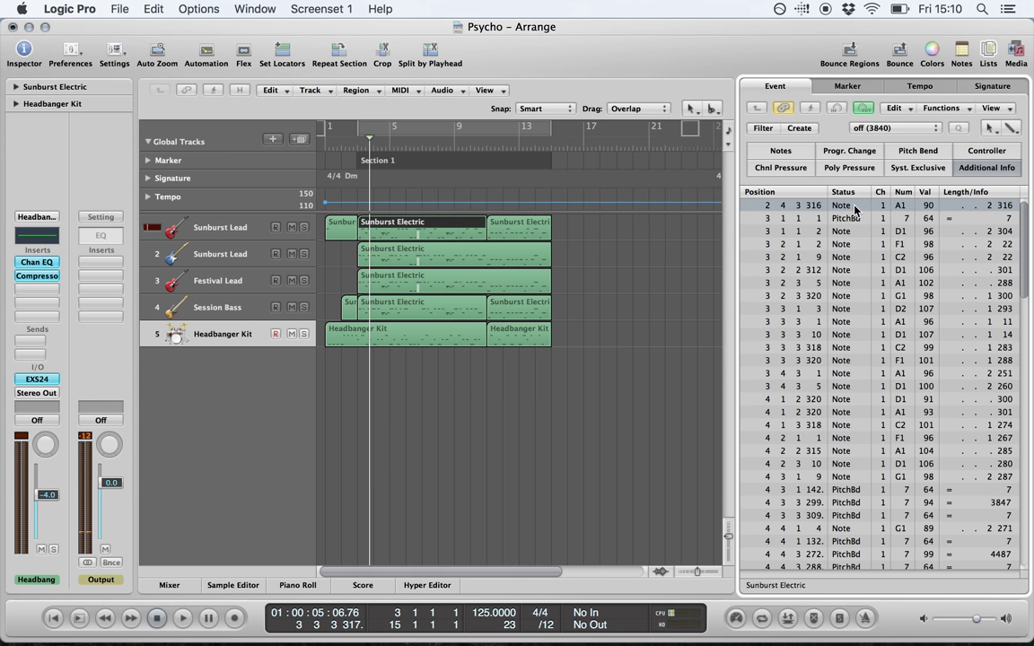
pyautogui.click(853, 220)
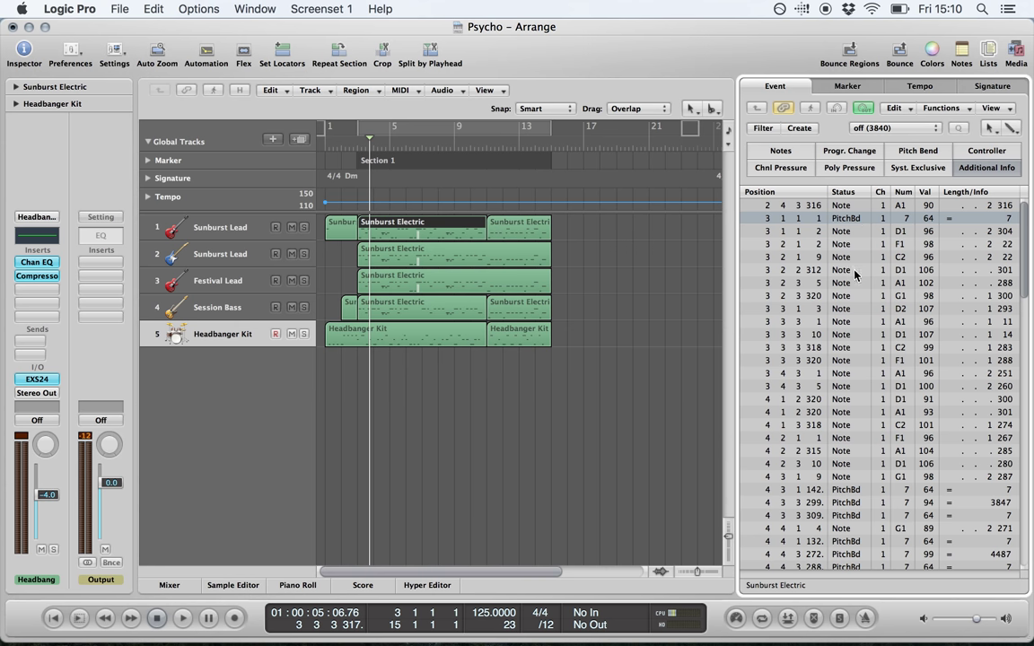
pyautogui.scroll(-5, 855, 274)
pyautogui.scroll(5, 855, 278)
# Step: Open the track 1 region in the Piano Roll and select the D2 note at position 3 3 1 3
pyautogui.doubleClick(425, 222)
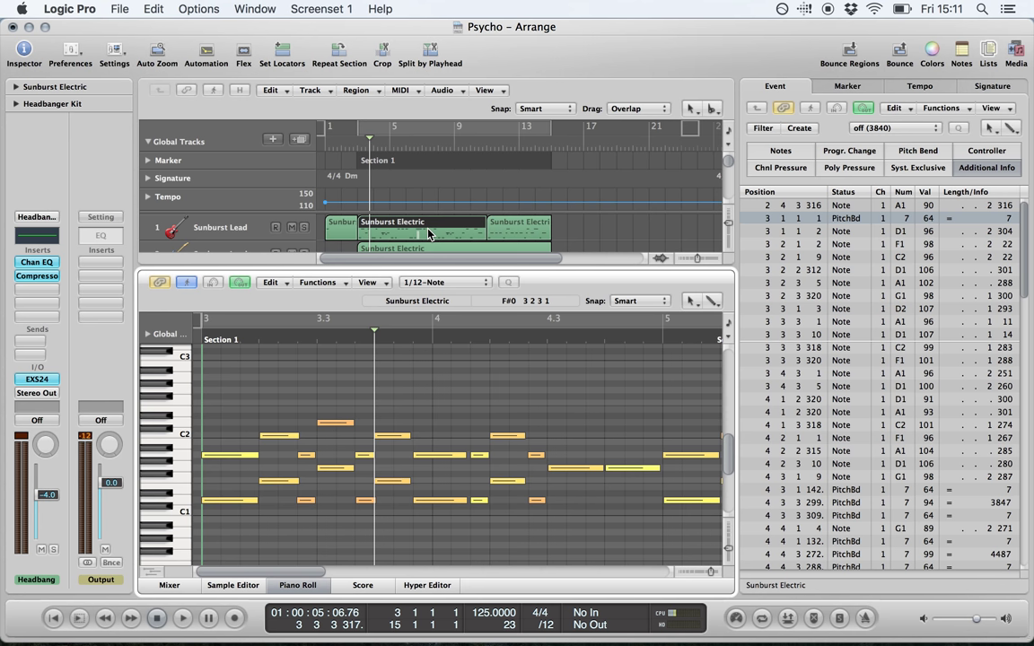
pyautogui.click(338, 423)
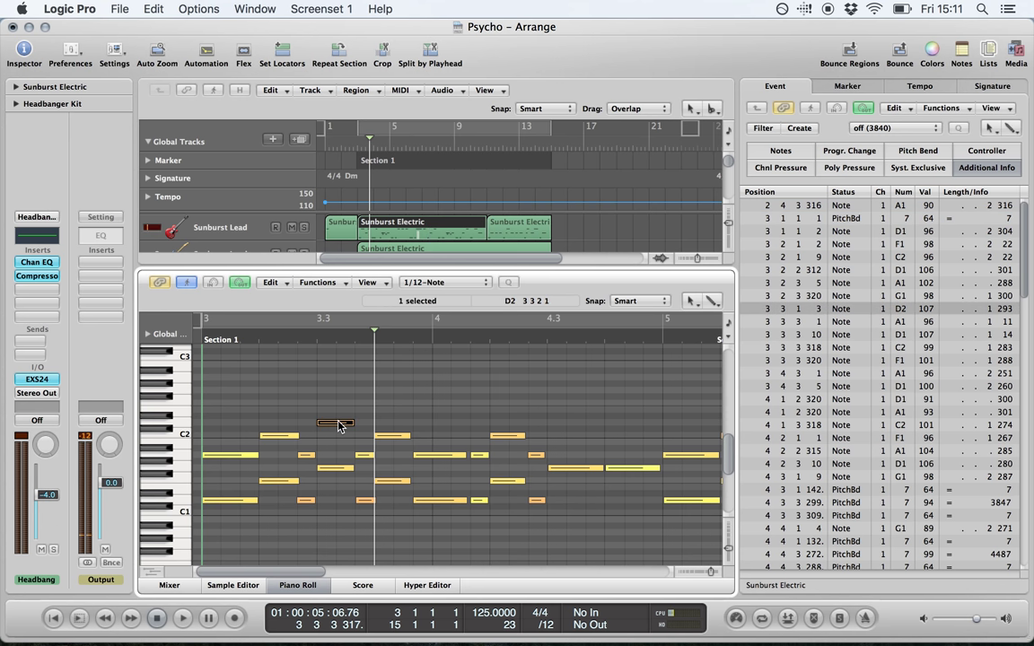
# Step: Lower the D2 note's velocity to 91 in the Event list and undo the change
pyautogui.click(928, 310)
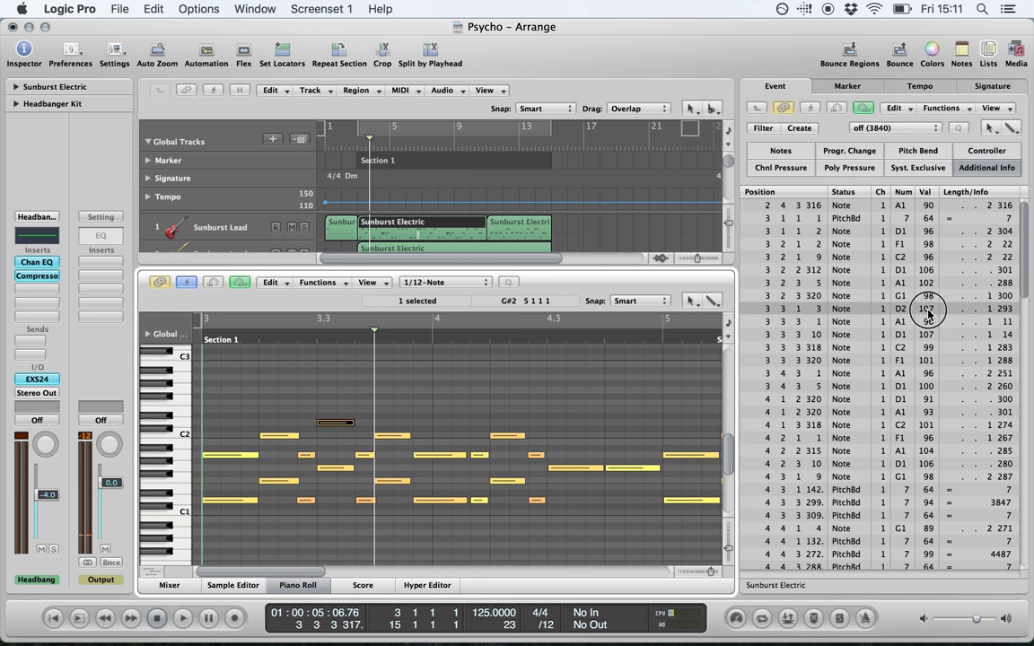
pyautogui.moveTo(928, 310); pyautogui.dragTo(931, 340)
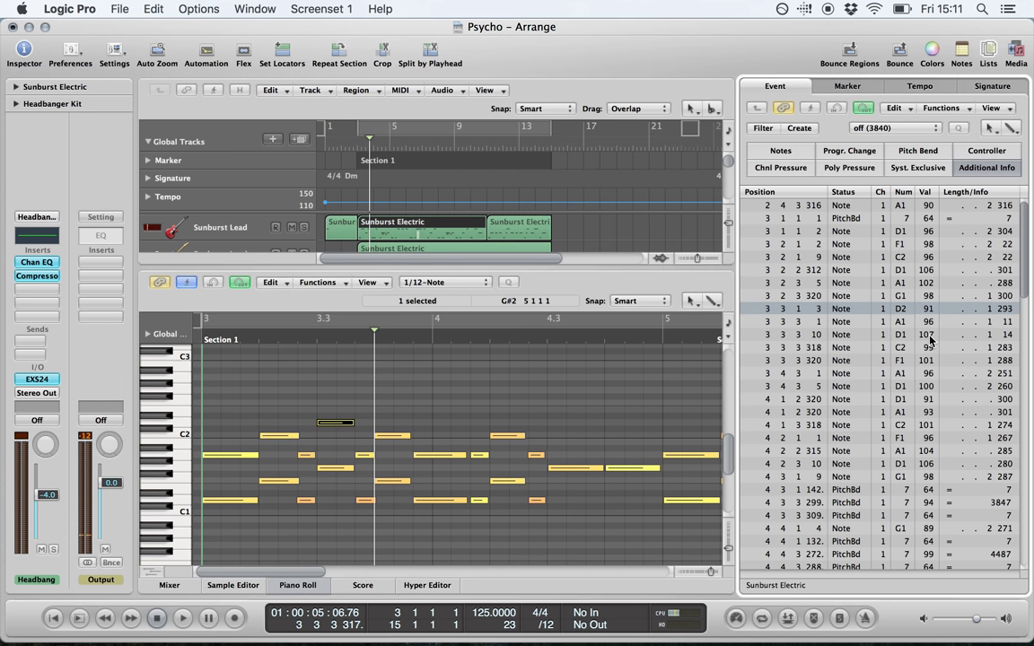
pyautogui.press('super+z')
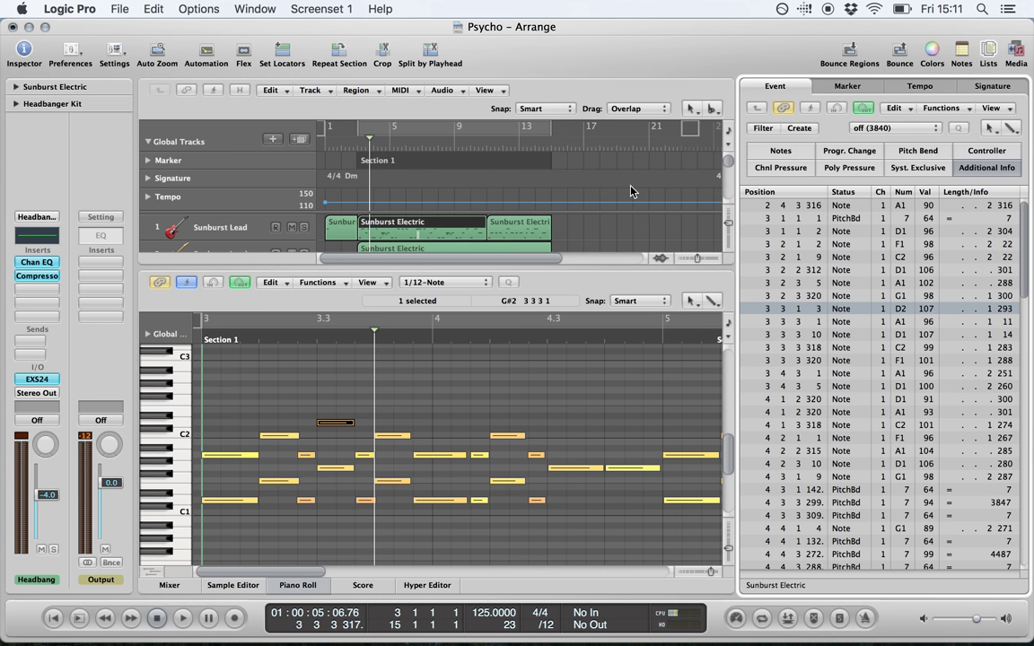
# Step: Review the Fixed Velocity transform and the other transform presets available for the selected note without applying any
pyautogui.click(946, 108)
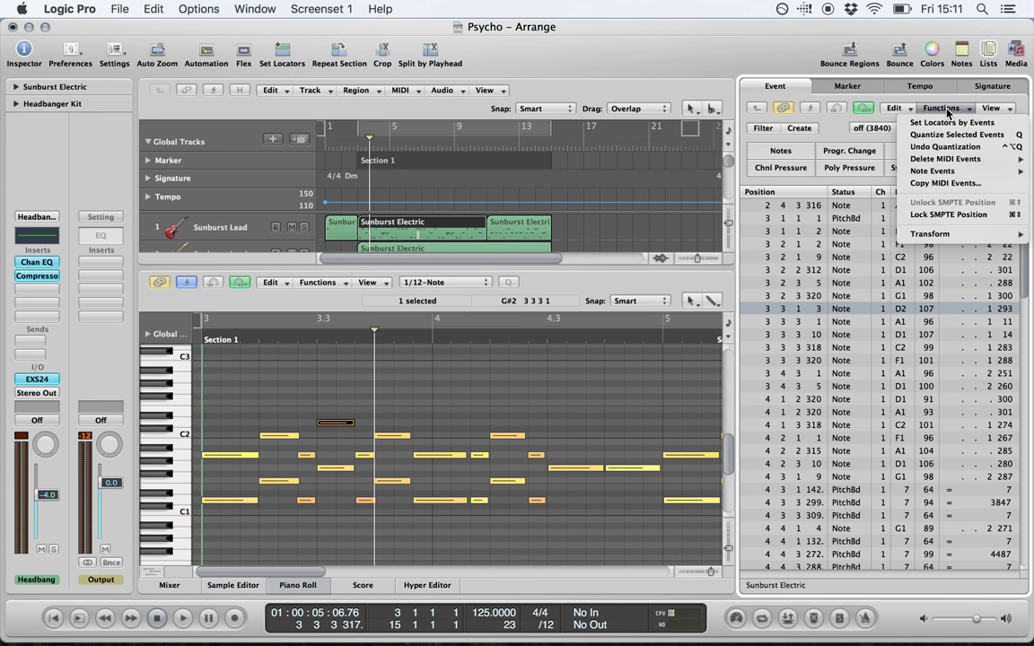
pyautogui.moveTo(953, 236)
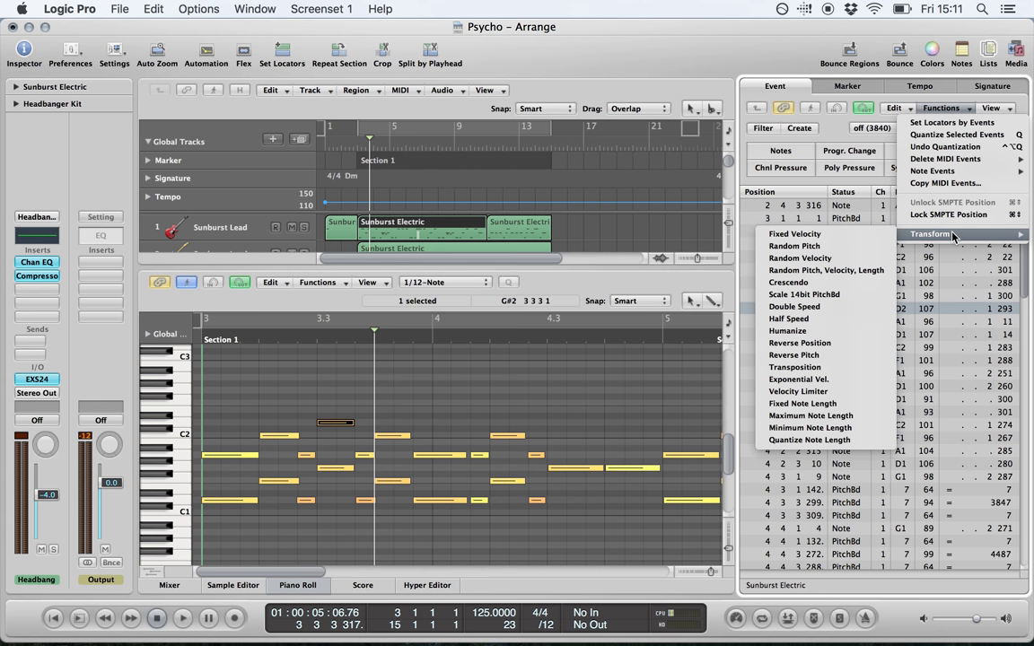
pyautogui.click(863, 235)
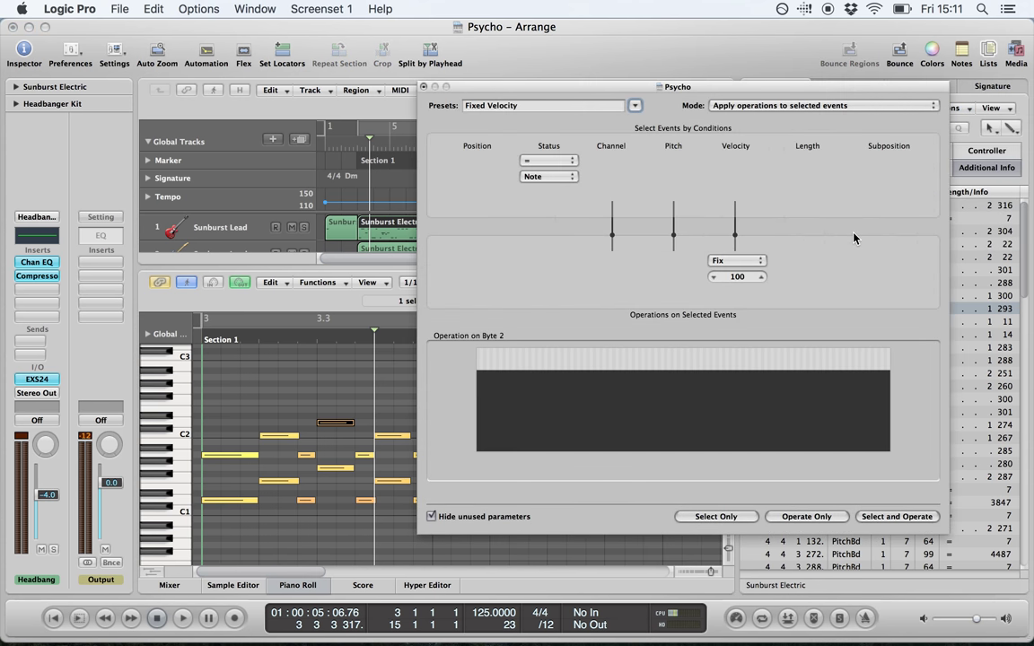
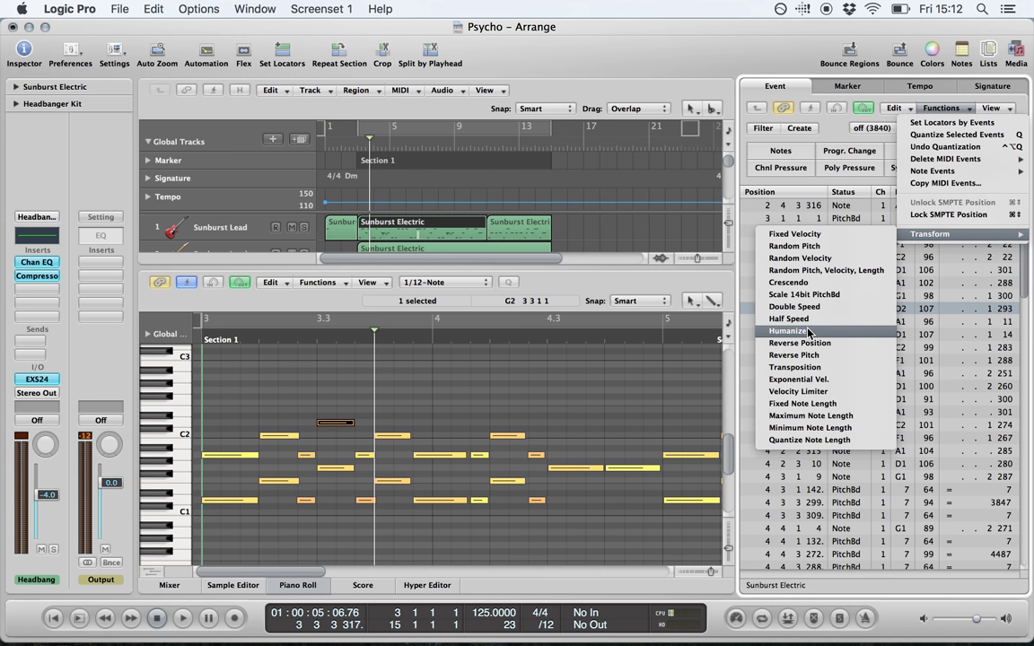
pyautogui.click(462, 392)
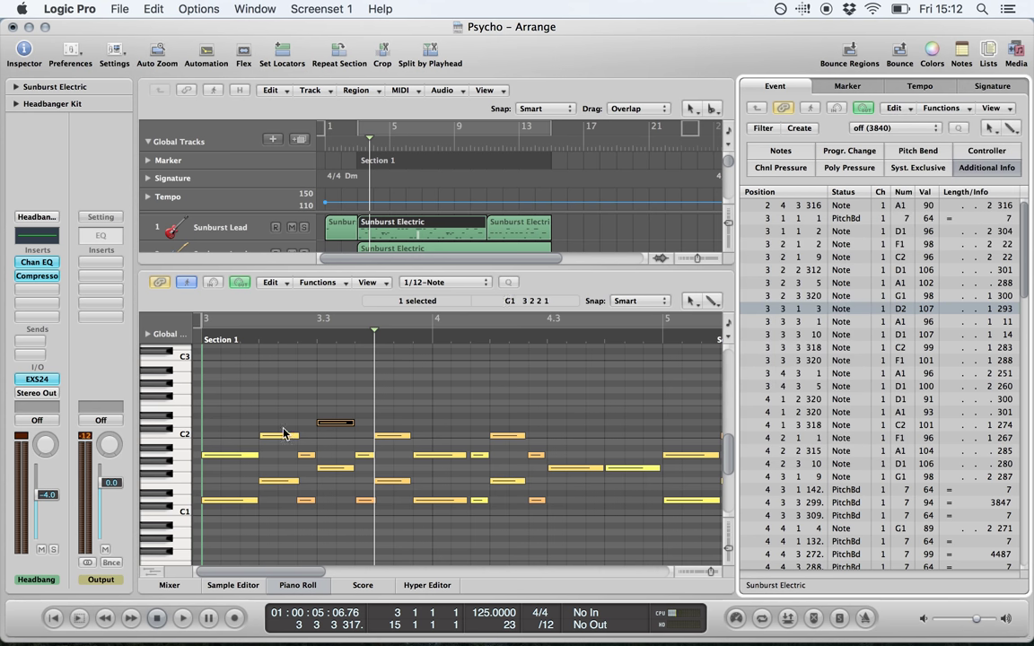
# Step: Show the Festival Lead region on track 3 in the Piano Roll and select all its notes
pyautogui.scroll(-2, 387, 232)
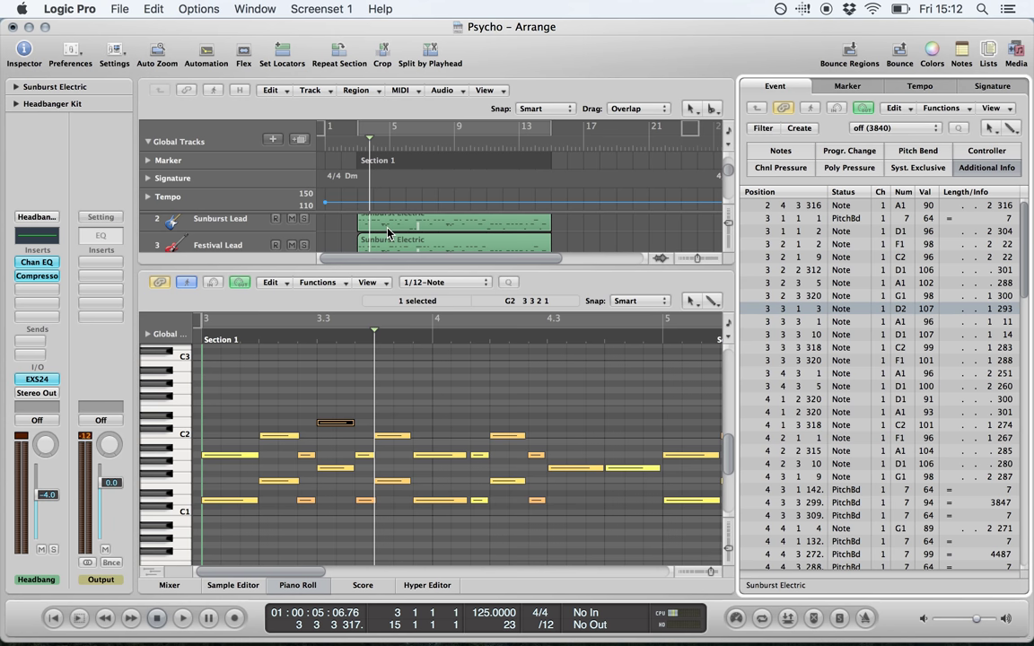
pyautogui.click(389, 239)
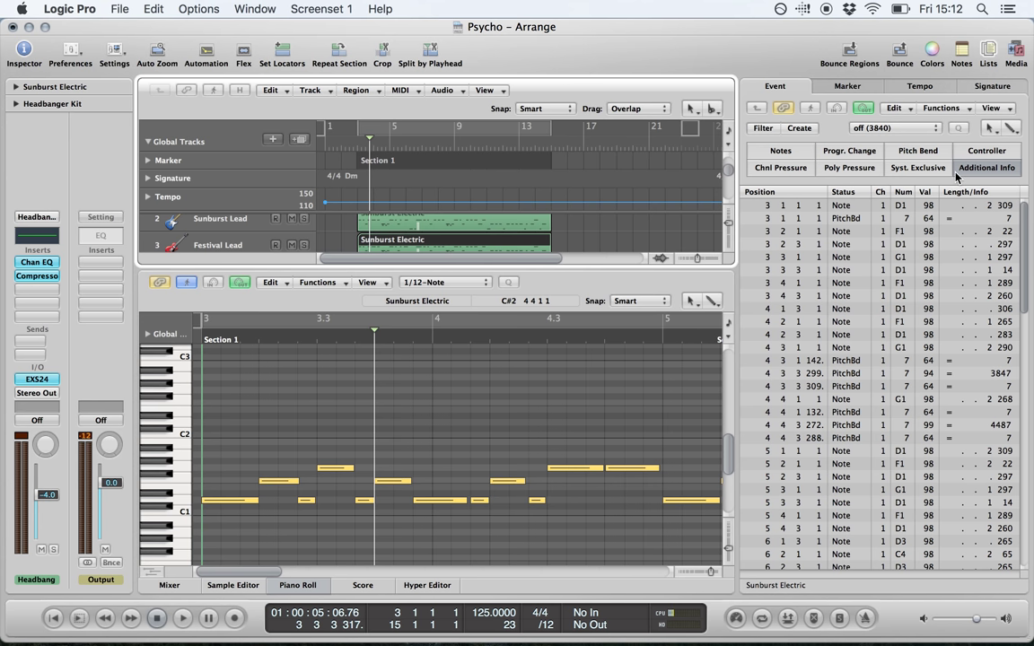
pyautogui.click(532, 398)
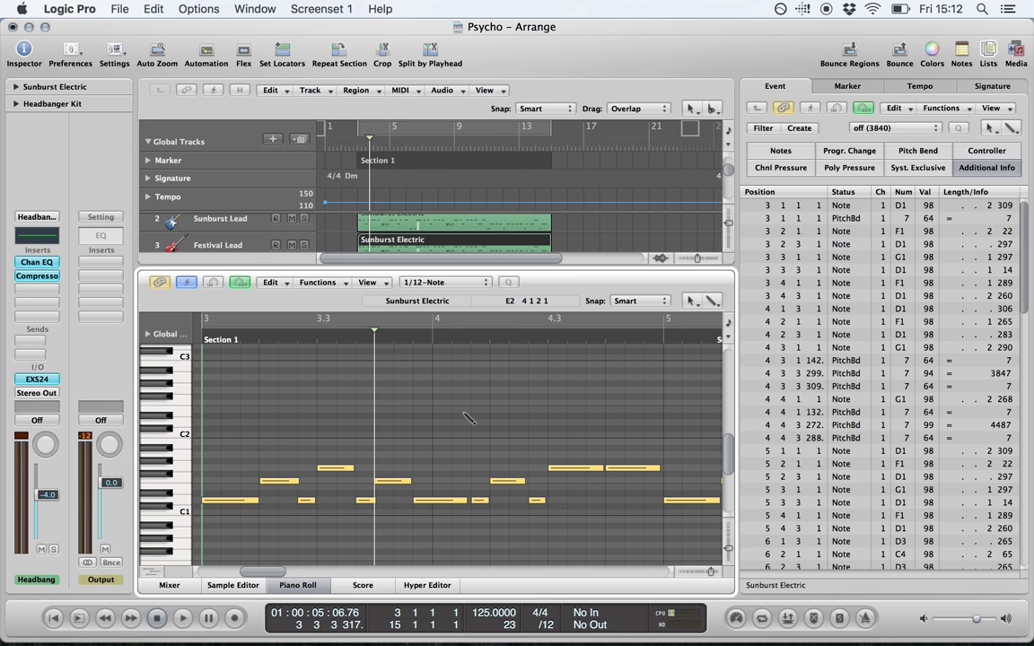
pyautogui.press('super+a')
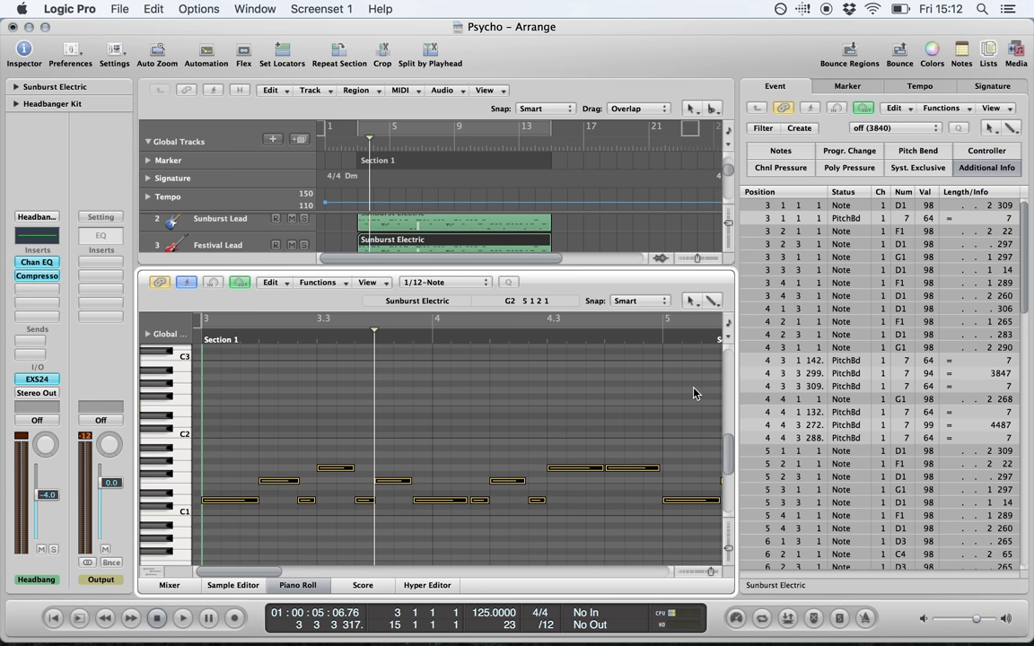
# Step: Open the Humanize transform for the selected notes, try setting its random position range to 1 0, and close it without applying
pyautogui.click(942, 108)
pyautogui.moveTo(938, 235)
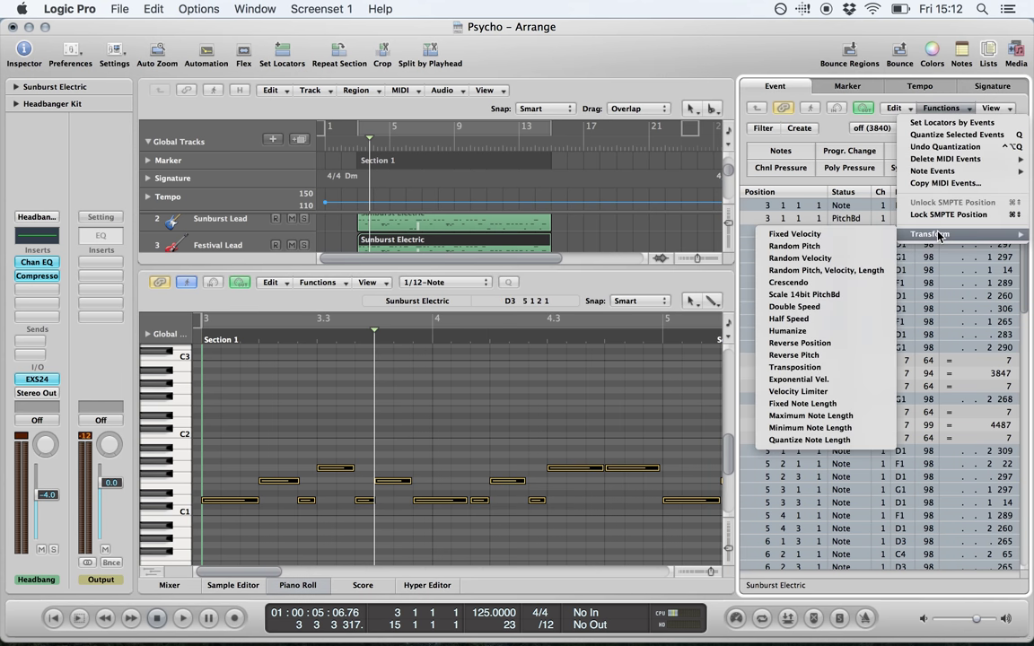
pyautogui.click(794, 331)
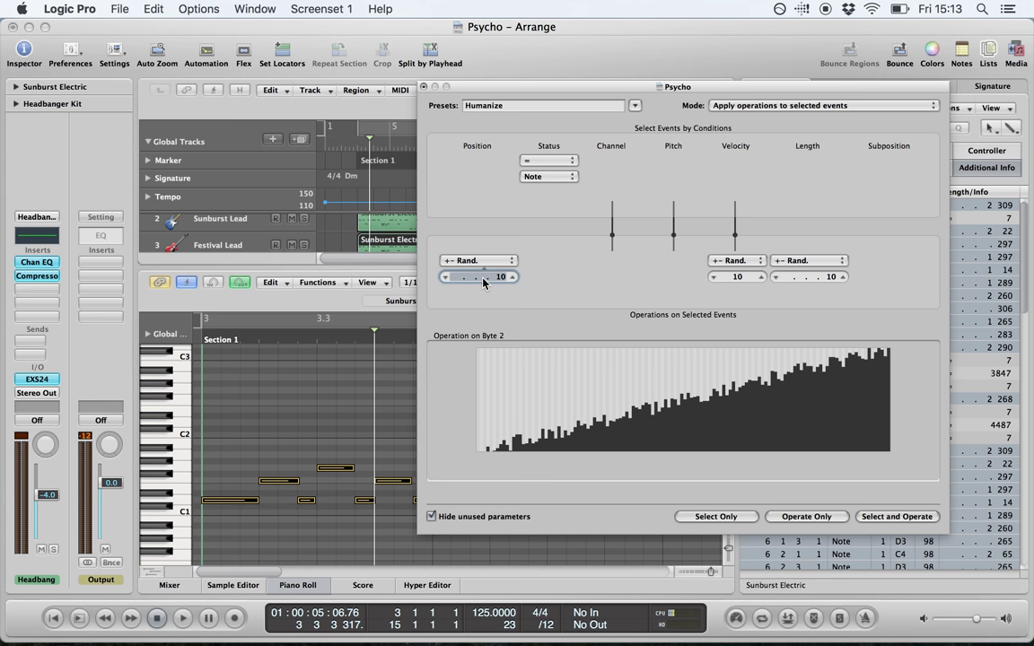
pyautogui.doubleClick(485, 277)
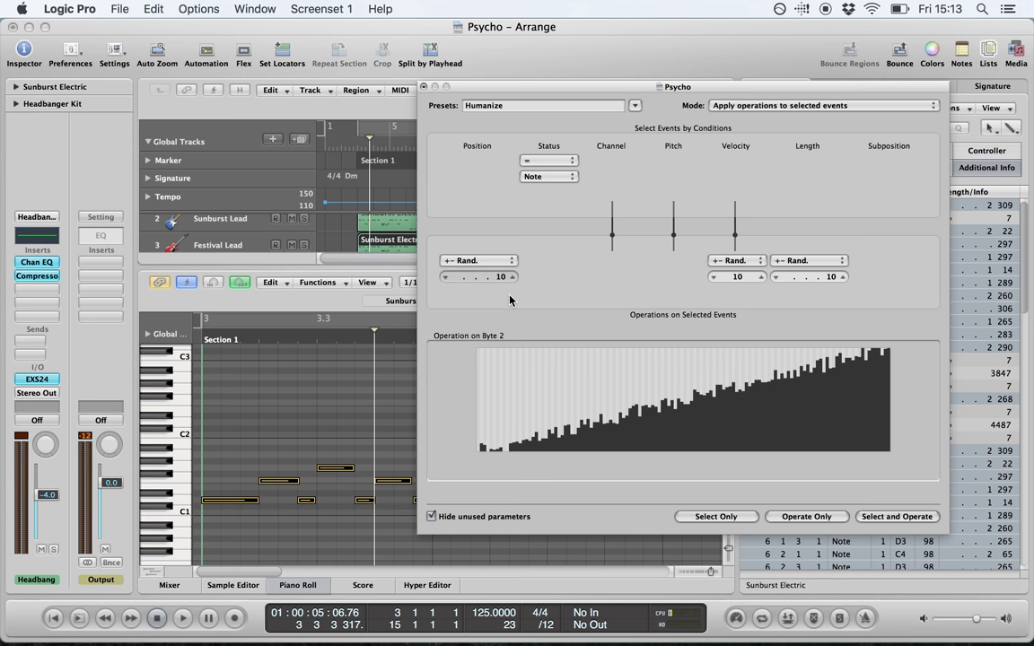
pyautogui.moveTo(485, 280); pyautogui.dragTo(500, 282)
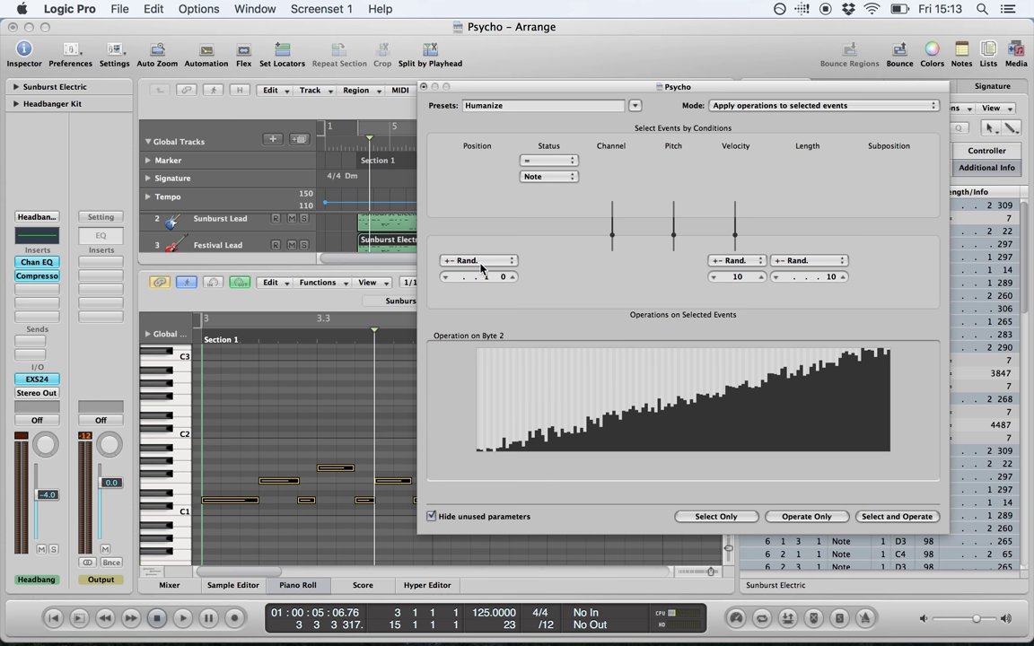
pyautogui.moveTo(485, 275); pyautogui.dragTo(485, 279)
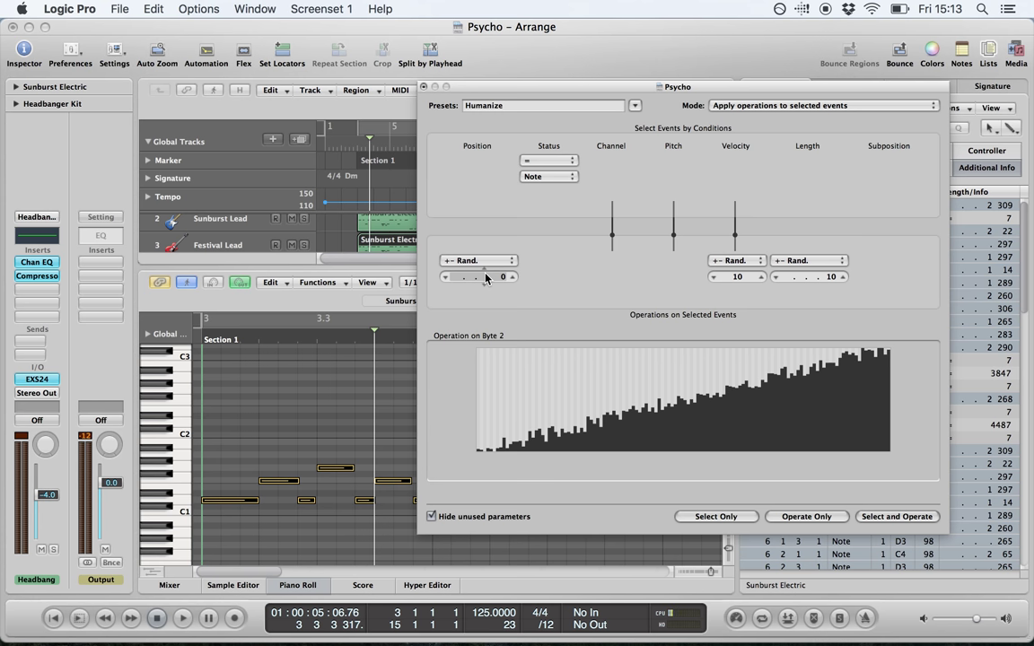
pyautogui.moveTo(486, 278); pyautogui.dragTo(485, 273)
pyautogui.click(423, 86)
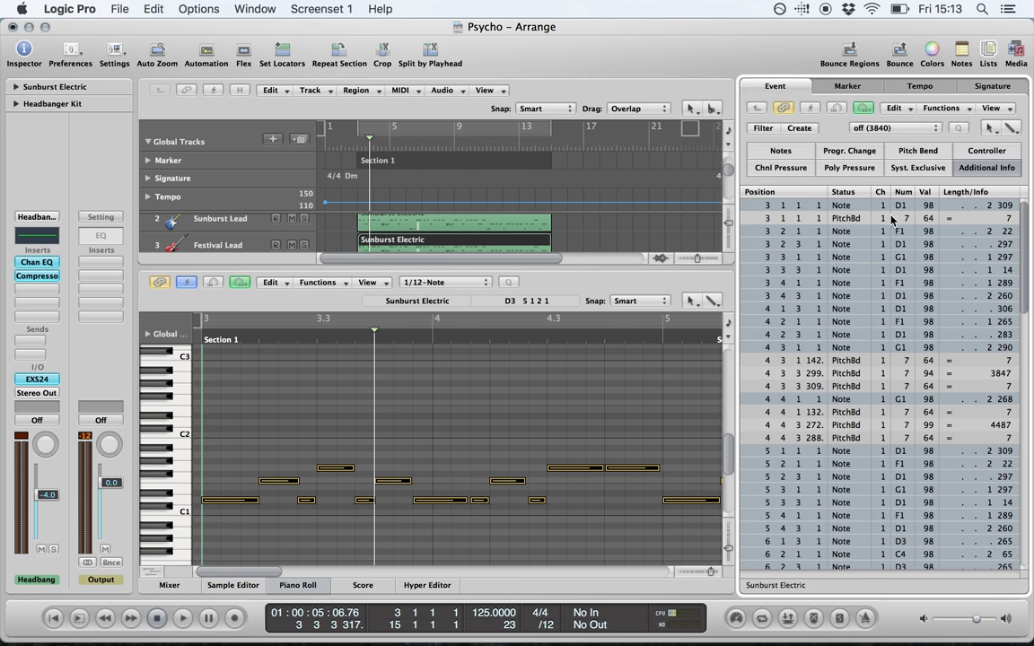
# Step: Humanize the selected Festival Lead notes with the random position range set to 10, and close the transform window
pyautogui.click(948, 108)
pyautogui.moveTo(924, 233)
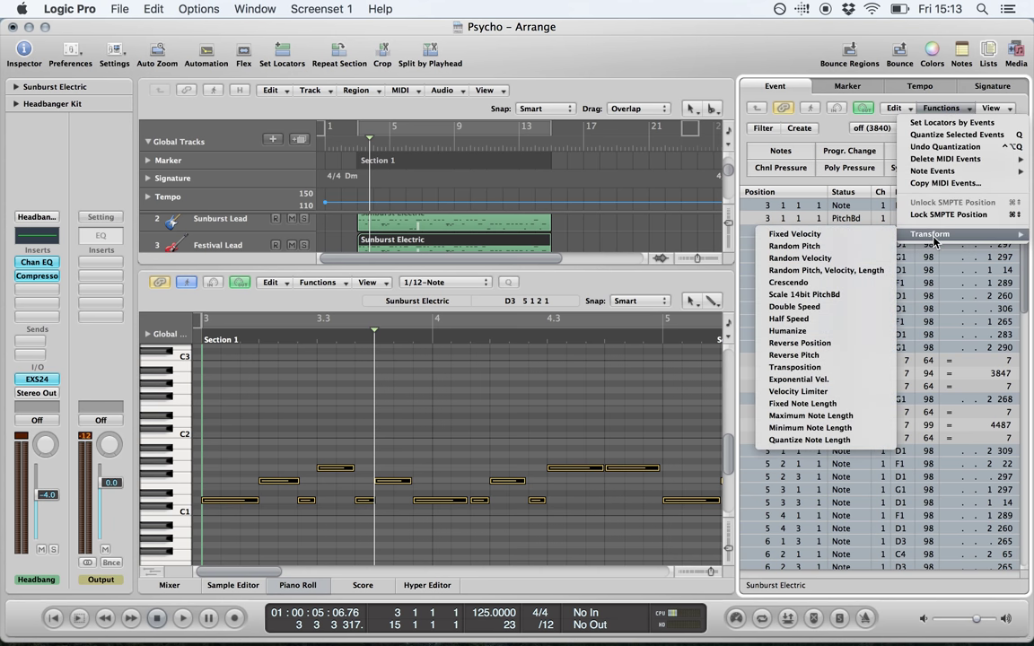
pyautogui.click(789, 330)
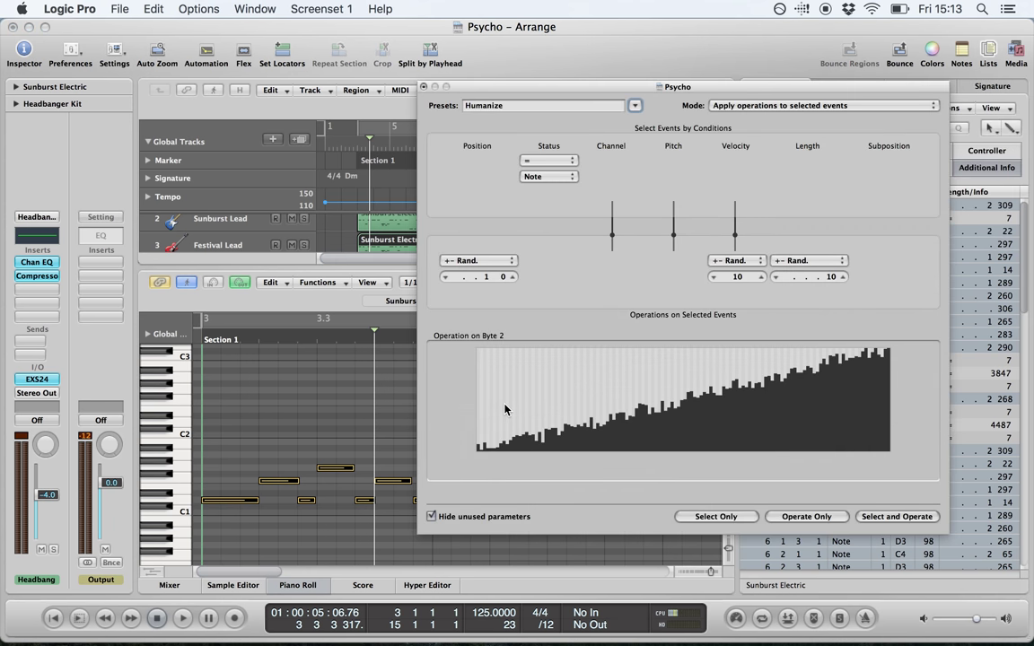
pyautogui.click(508, 279)
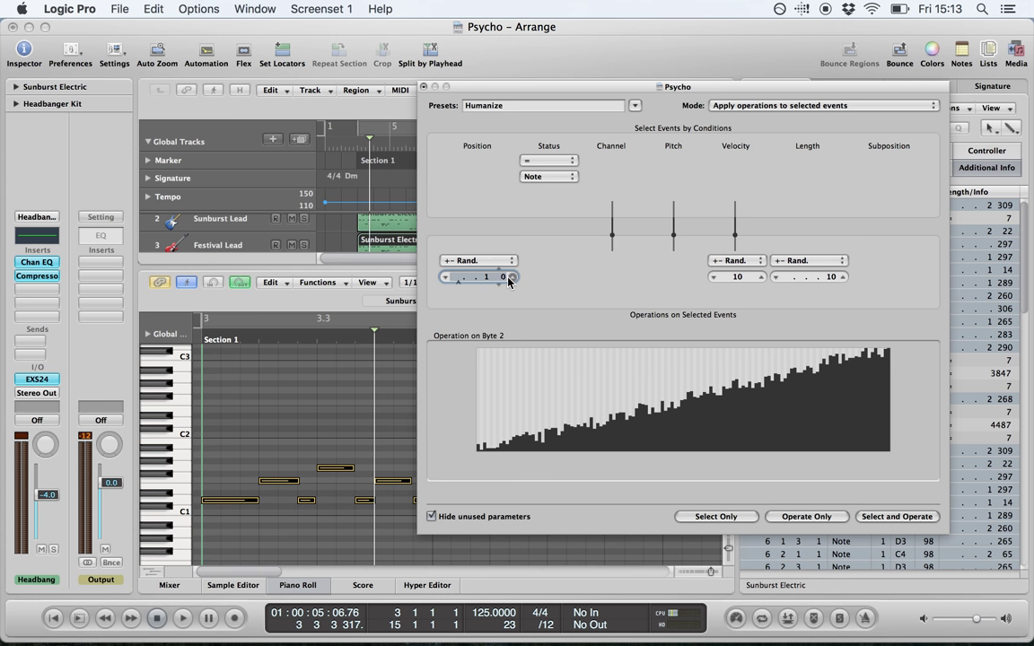
pyautogui.click(442, 278)
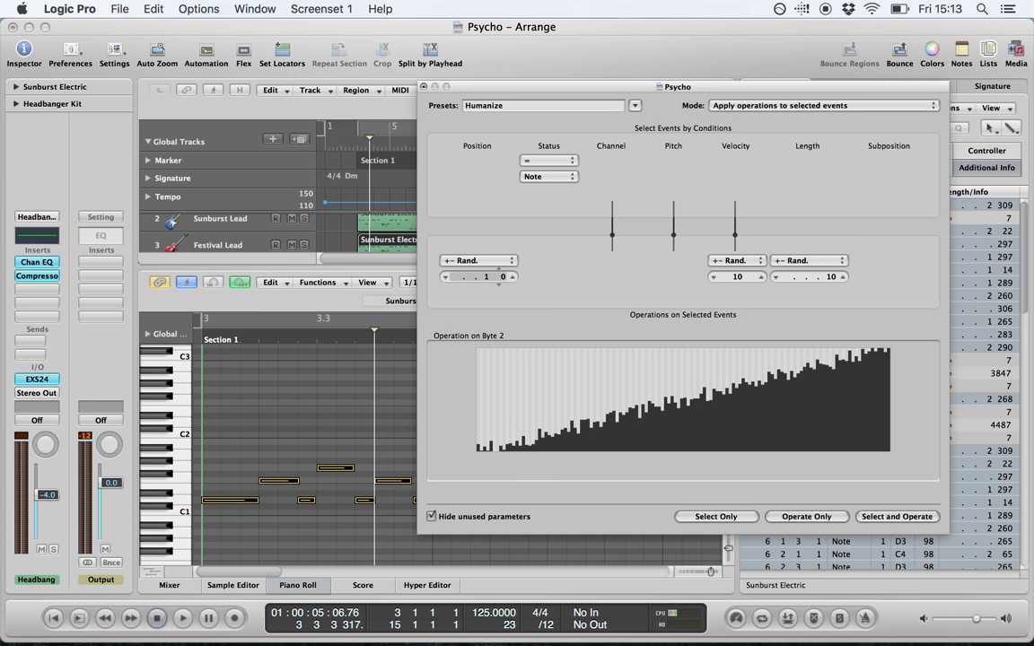
pyautogui.moveTo(503, 276); pyautogui.dragTo(503, 255)
pyautogui.click(489, 281)
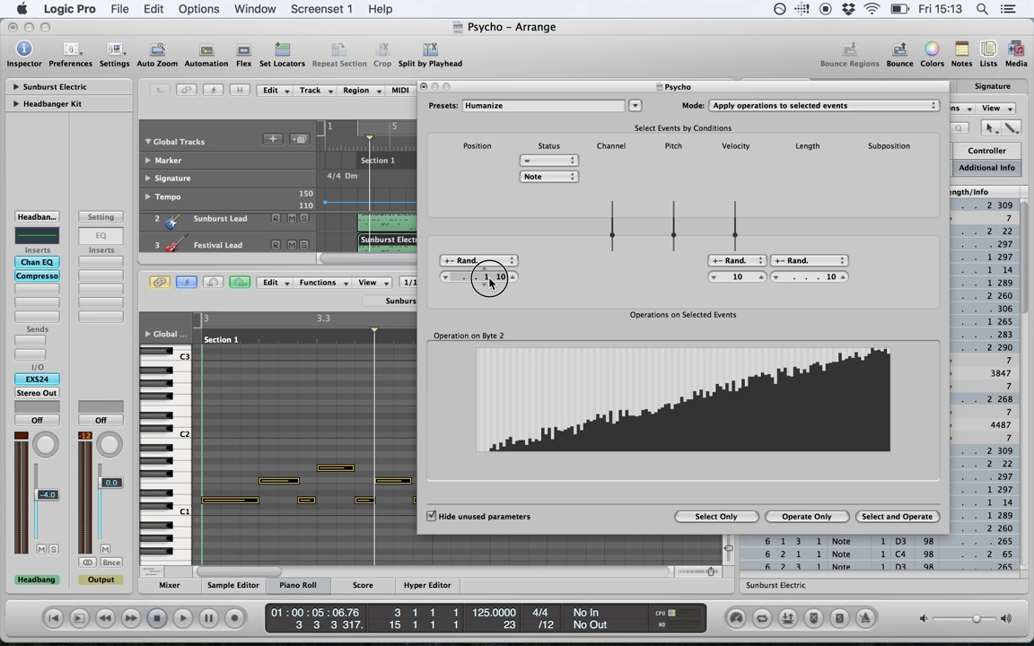
pyautogui.moveTo(488, 281); pyautogui.dragTo(488, 289)
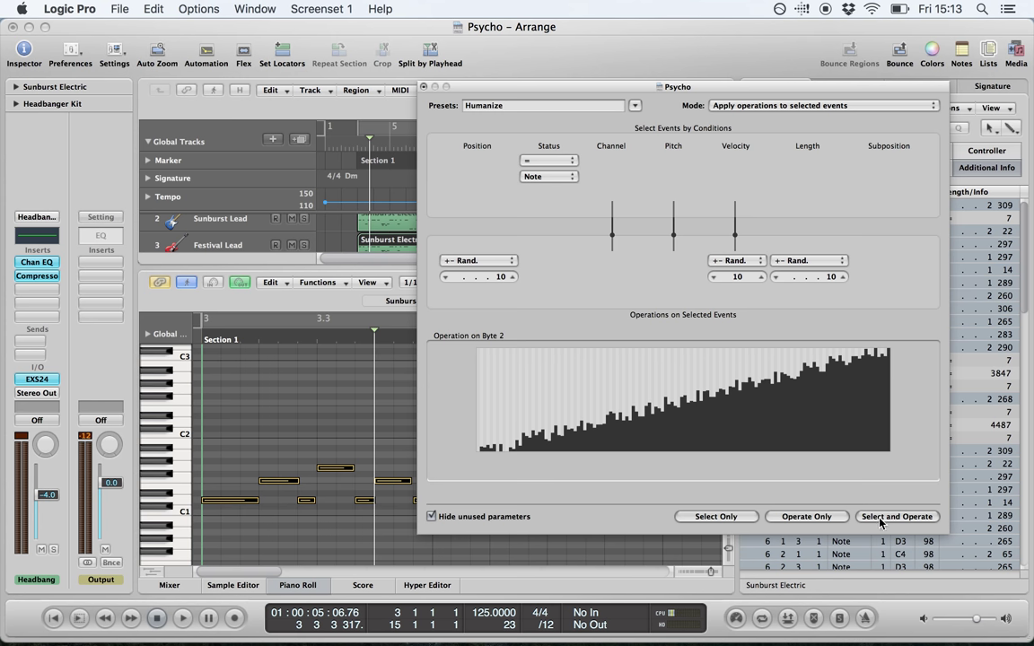
pyautogui.click(800, 517)
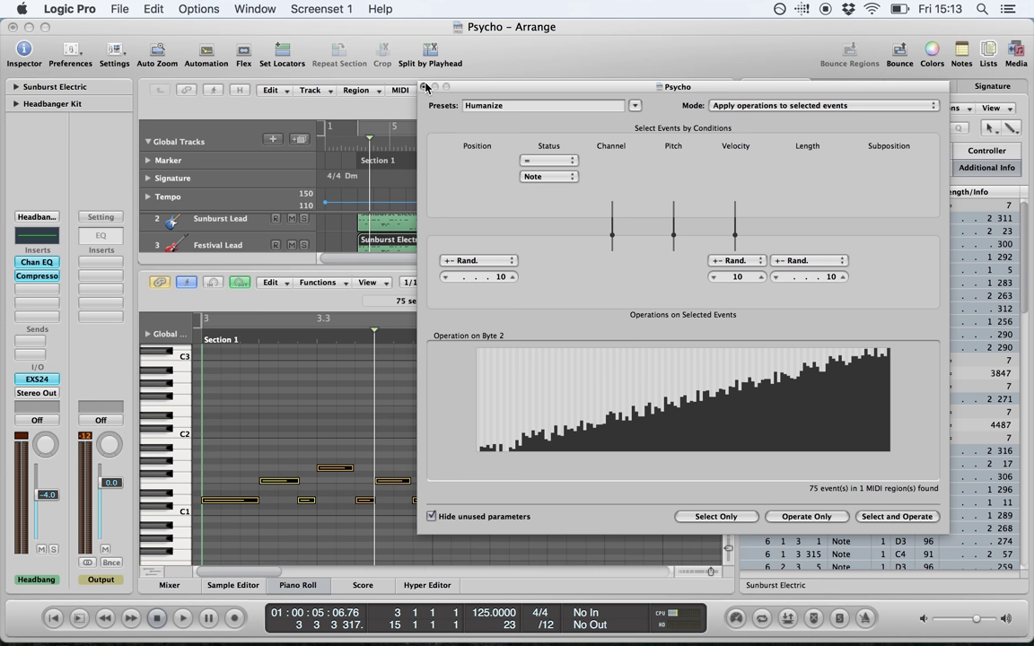
pyautogui.click(385, 81)
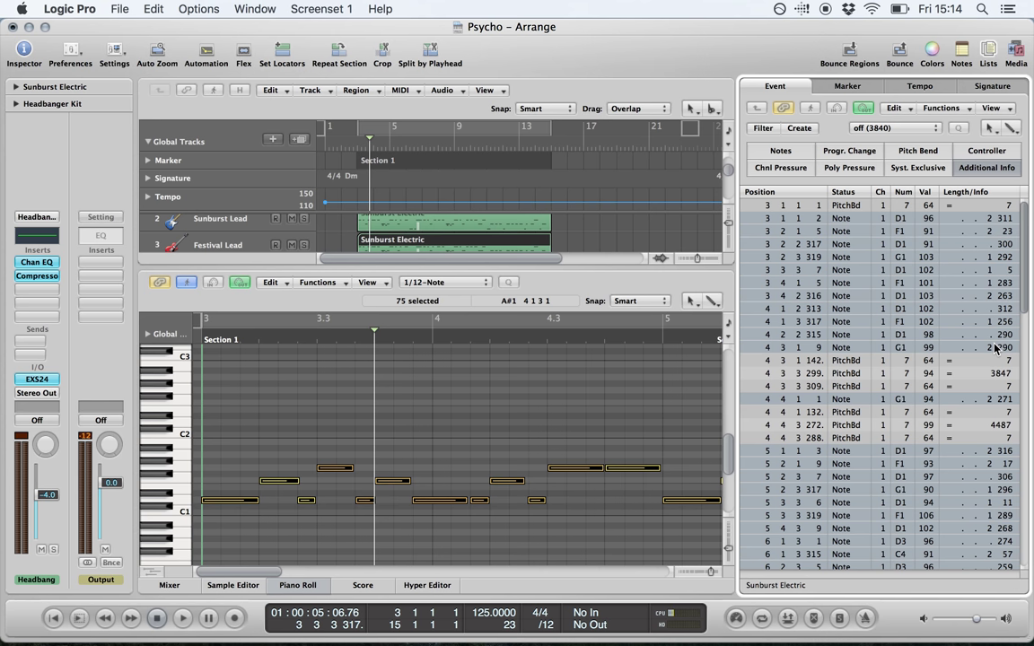
# Step: Clear the note selection, pick out only the first D1 note at bar 3 in the Piano Roll, and deselect it
pyautogui.click(221, 438)
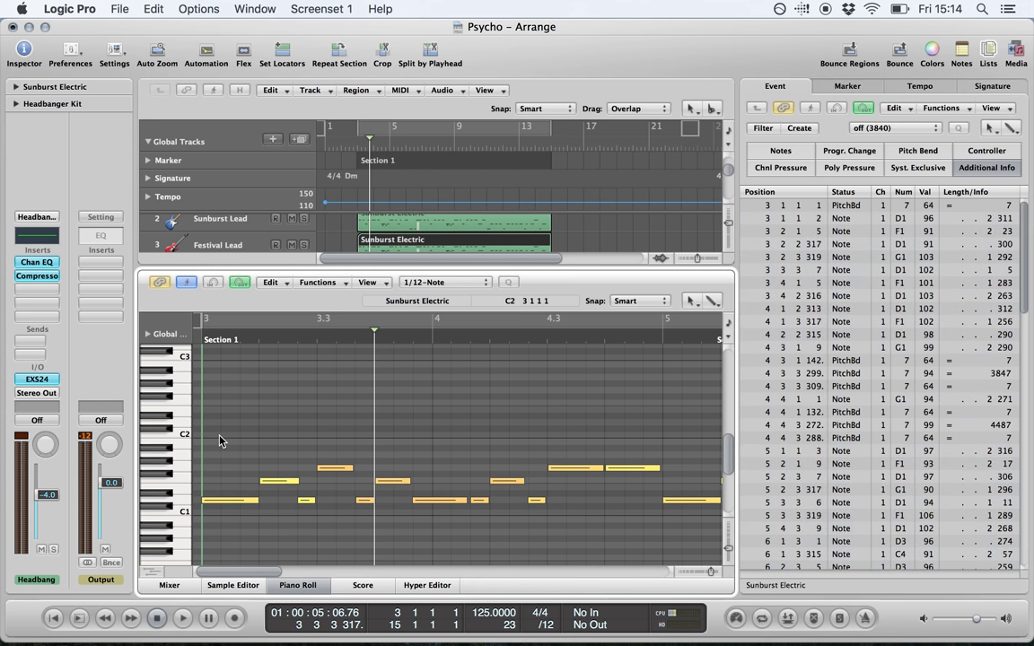
pyautogui.click(221, 505)
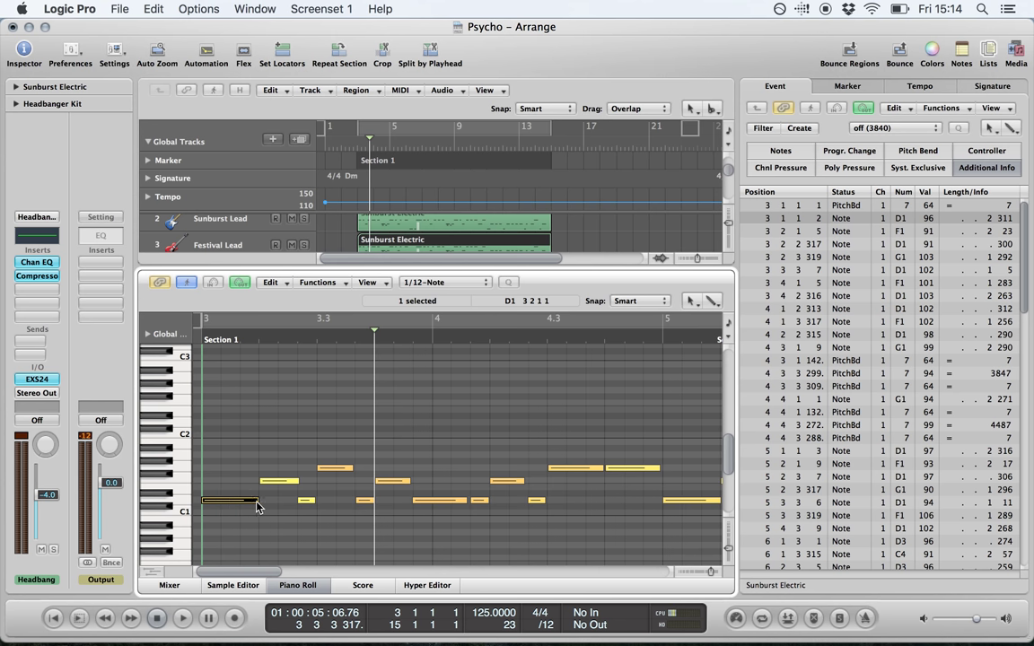
pyautogui.moveTo(257, 500)
pyautogui.mouseDown()
pyautogui.moveTo(215, 499)
pyautogui.moveTo(257, 507)
pyautogui.mouseUp()
pyautogui.click(408, 428)
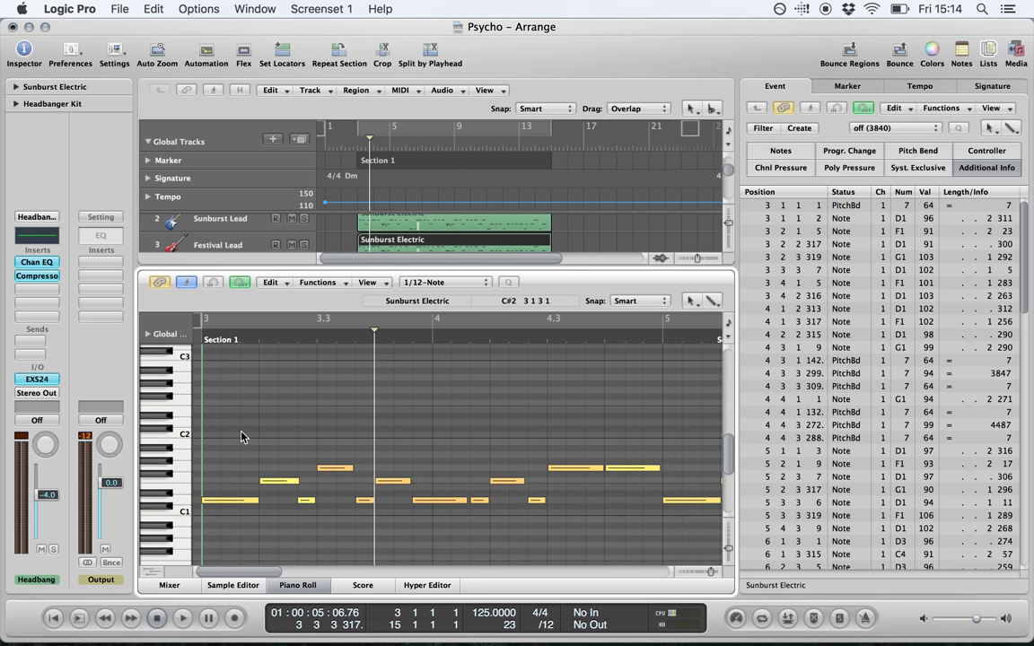
# Step: Quantize the first seven notes of the Festival Lead region in bar 3 to 1/12-Note
pyautogui.moveTo(234, 420); pyautogui.dragTo(422, 538)
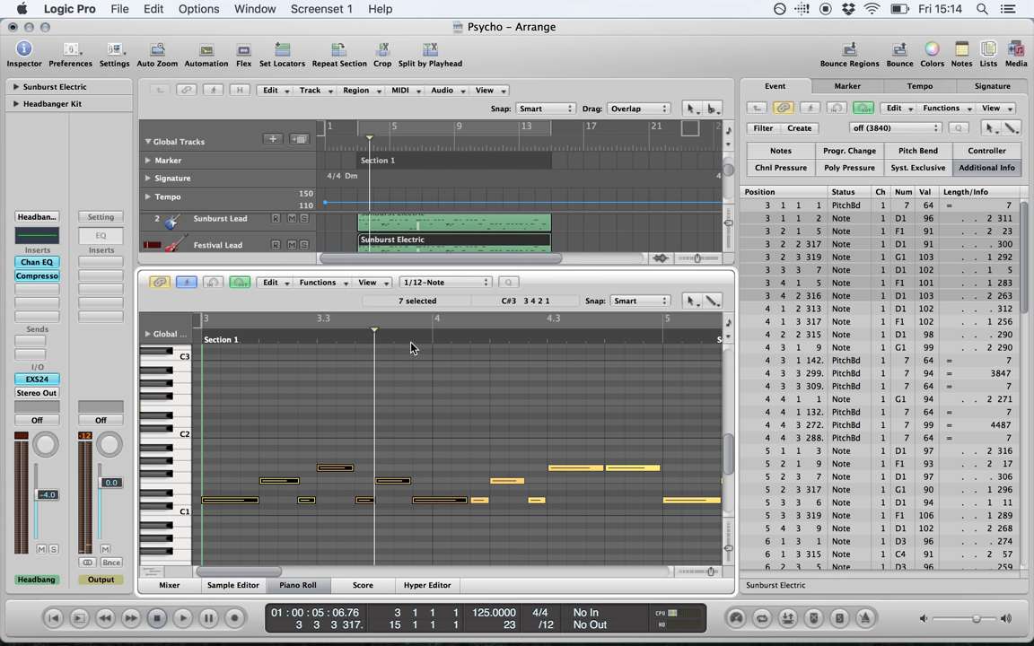
pyautogui.press('super+Right')
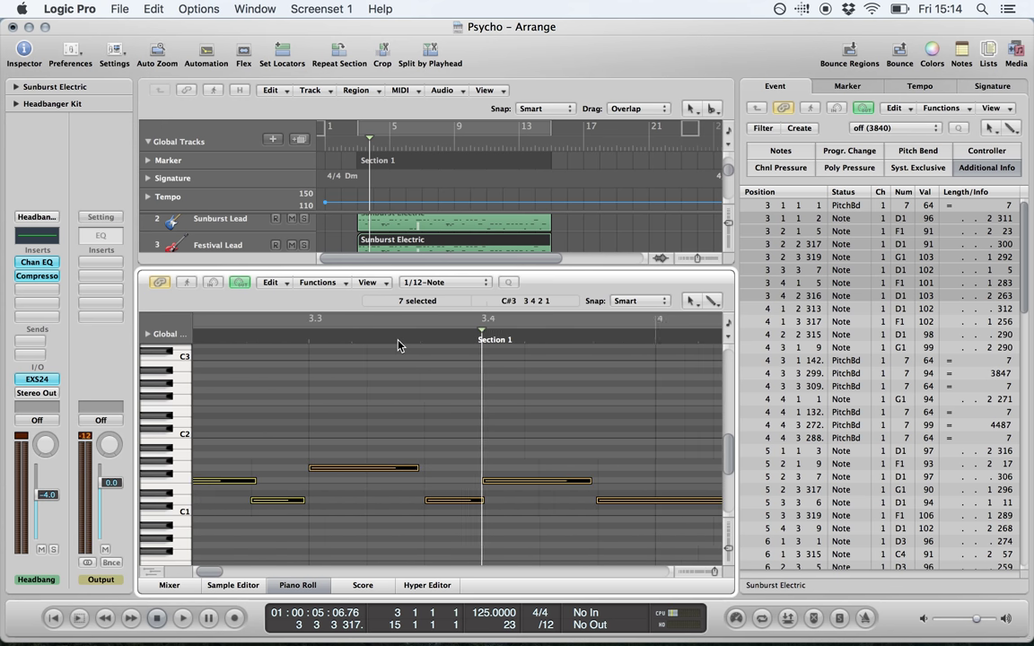
pyautogui.hscroll(-2, 399, 345)
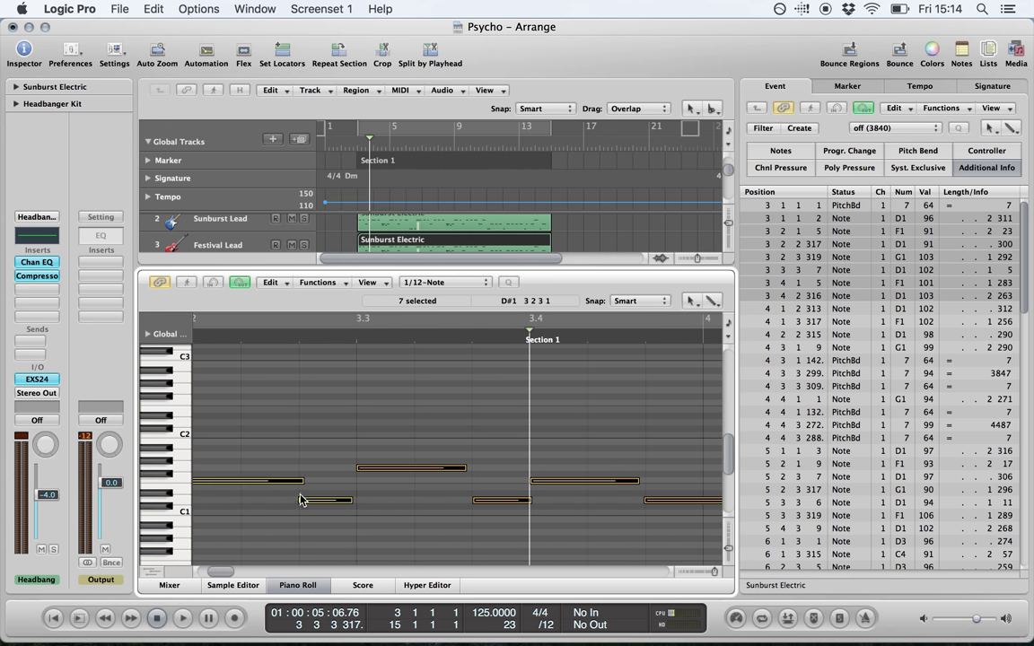
pyautogui.click(472, 285)
pyautogui.moveTo(433, 626)
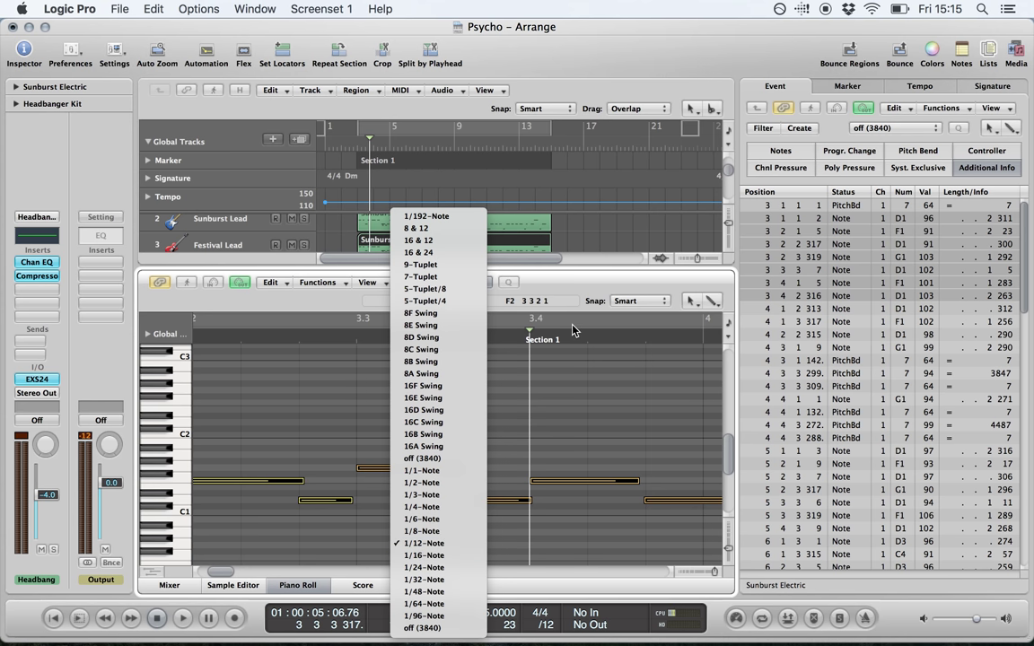
pyautogui.click(451, 551)
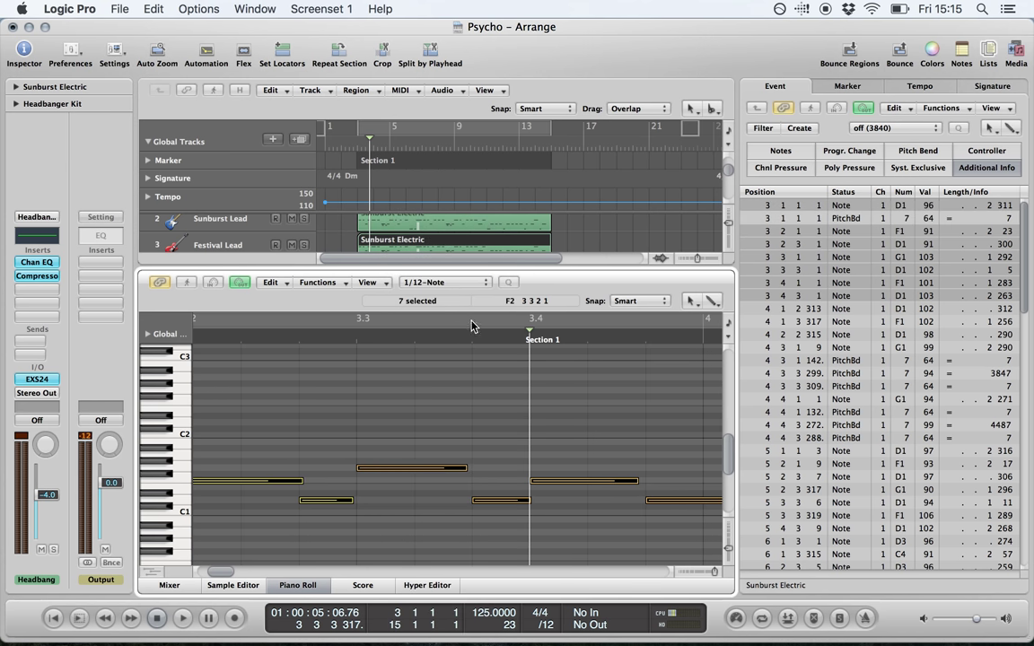
pyautogui.click(509, 285)
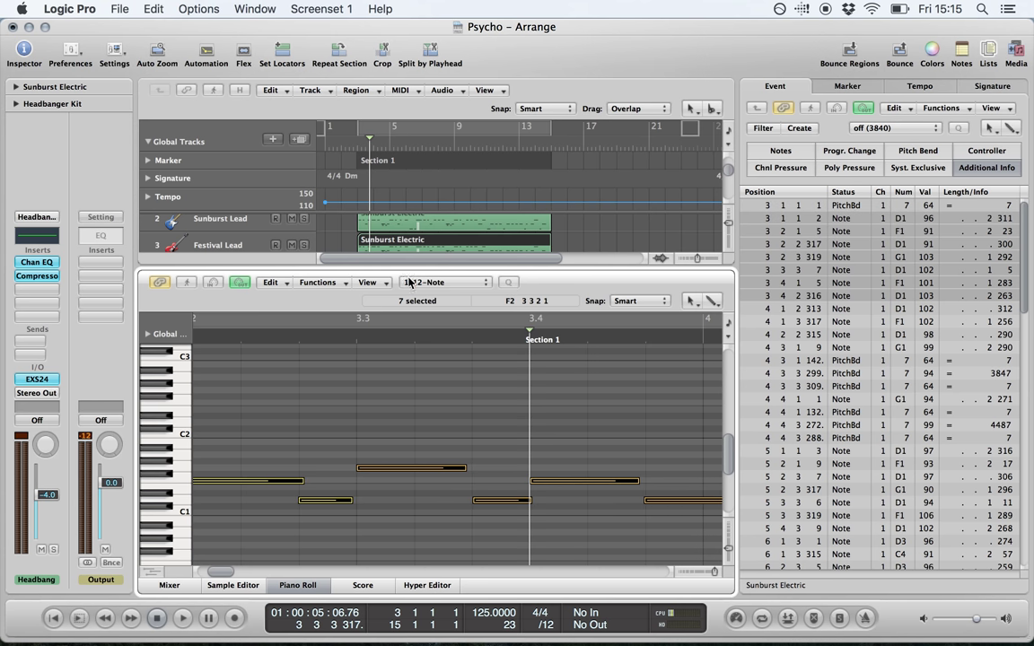
# Step: Quantize the two short D1 notes and the F1 note in the first half of bar 4 with the 1/12-Note setting
pyautogui.click(516, 448)
pyautogui.hscroll(10, 533, 429)
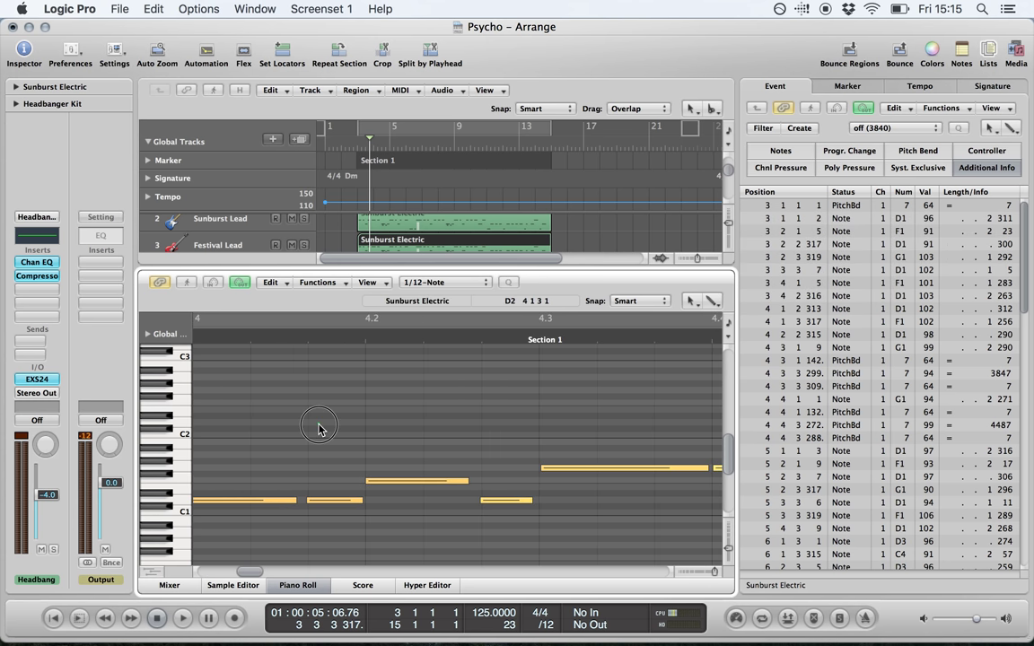
pyautogui.moveTo(318, 423); pyautogui.dragTo(505, 547)
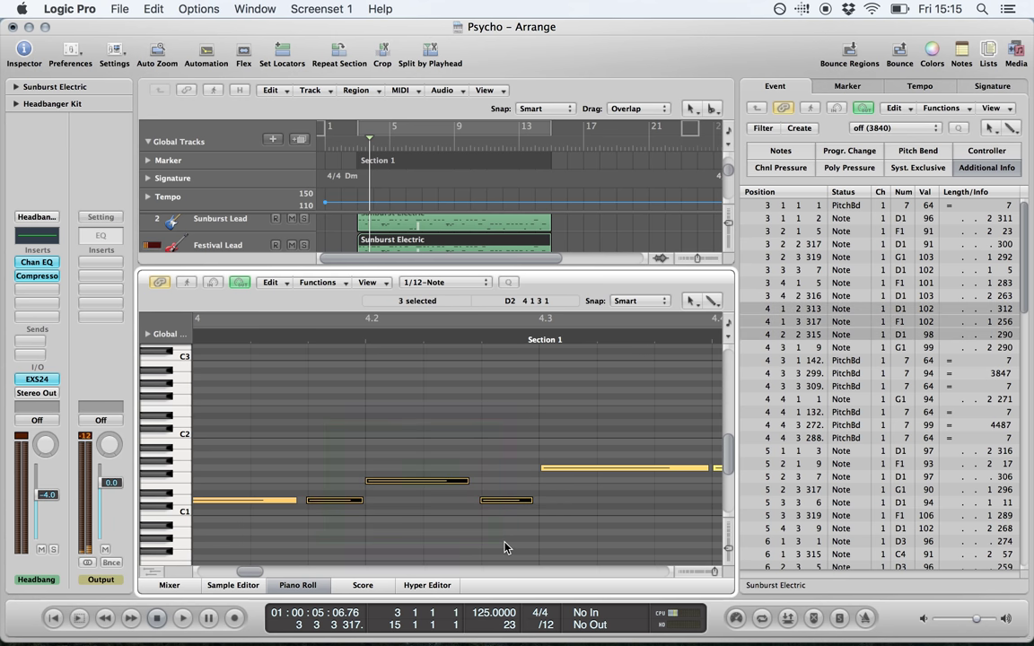
pyautogui.click(511, 283)
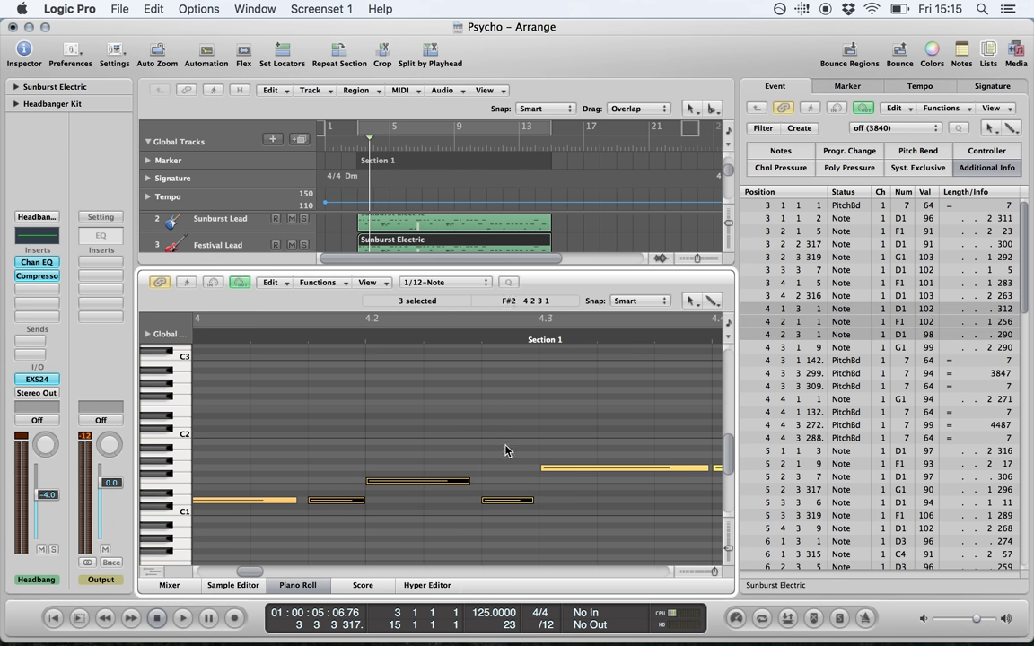
# Step: Quantize the G1 note at 4.3 to 1/12-Note and undo the recent quantizations
pyautogui.hscroll(5, 508, 453)
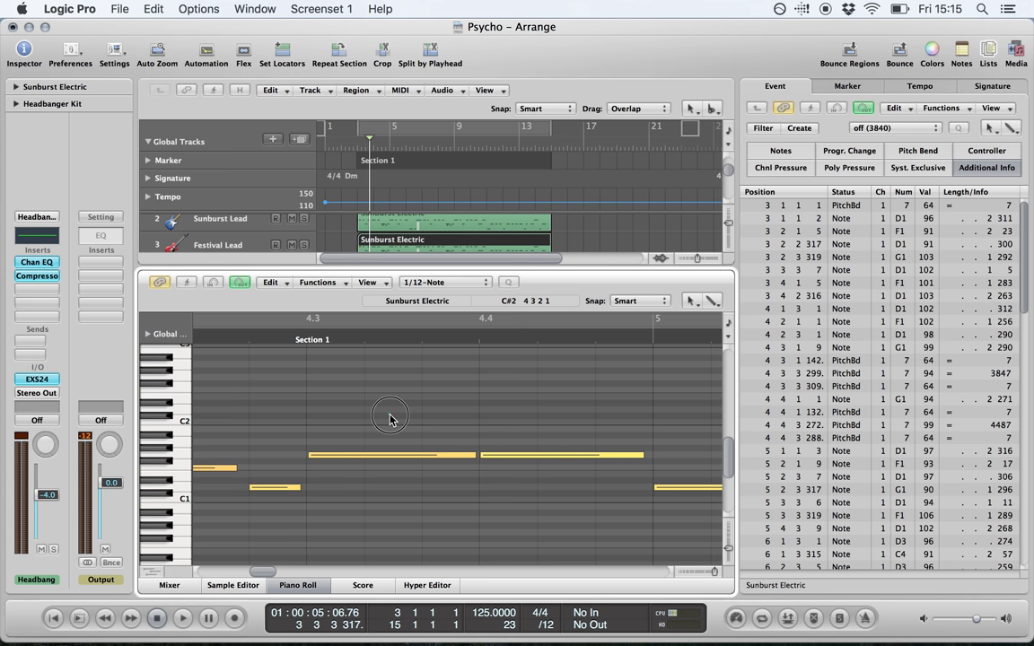
pyautogui.click(350, 455)
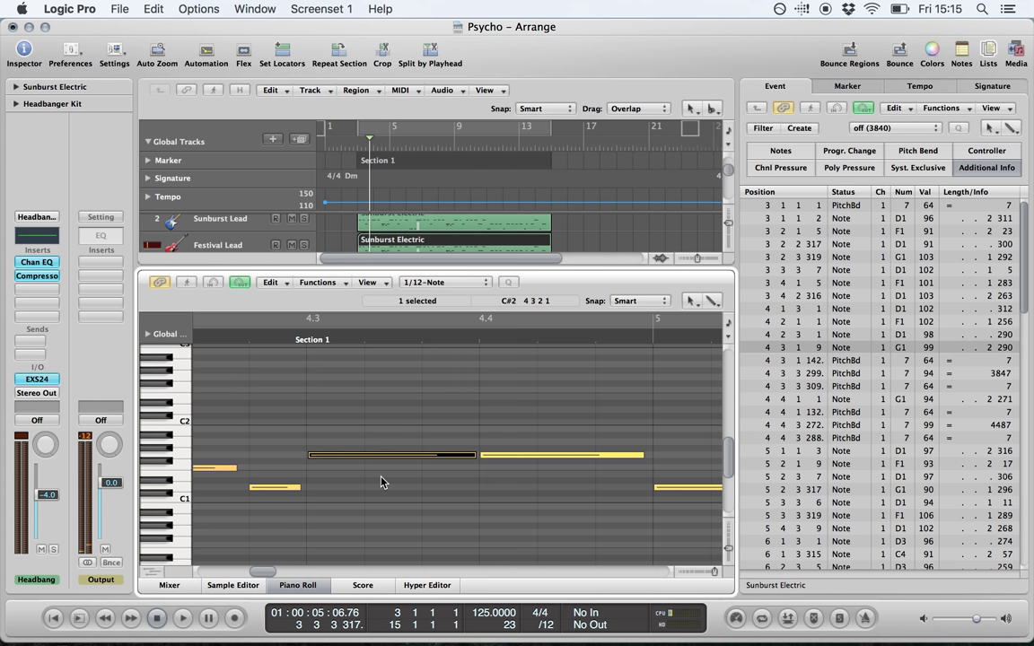
pyautogui.press('q')
pyautogui.press('super+z')
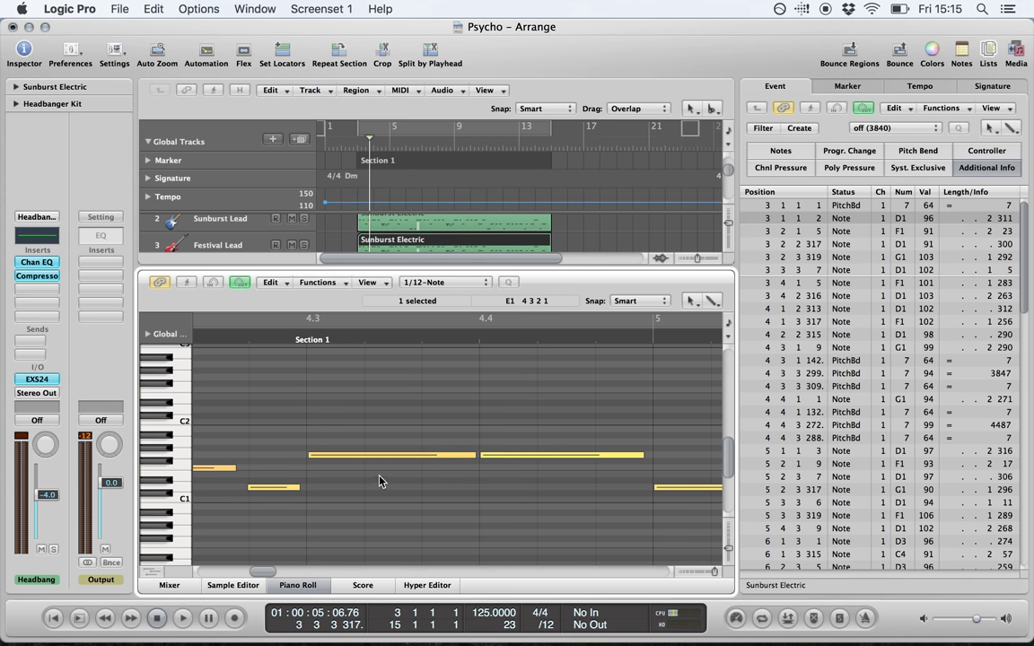
pyautogui.press('super+z')
# Step: Open the Hyper Draw area below the Piano Roll notes from bar 3 and choose Modulation as its parameter
pyautogui.hscroll(-3, 342, 398)
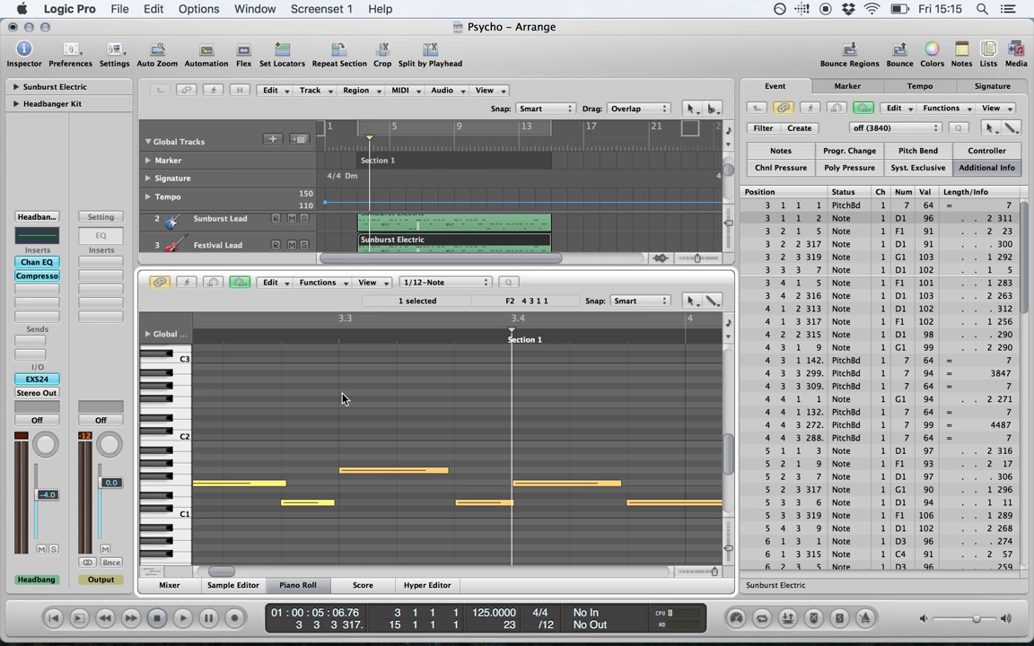
pyautogui.scroll(-4, 344, 398)
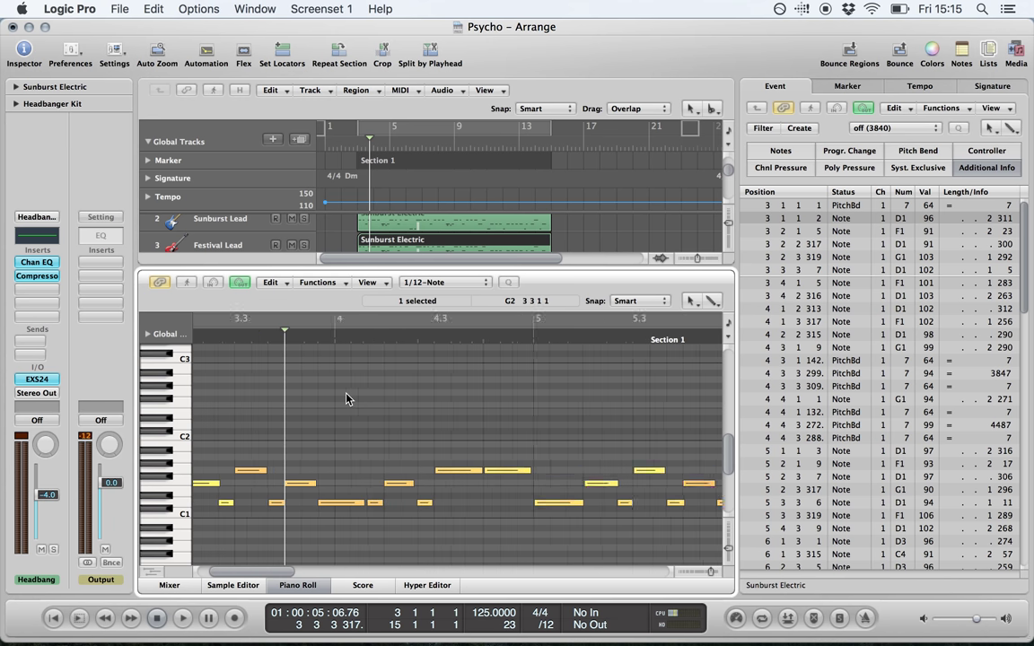
pyautogui.hscroll(-2, 565, 421)
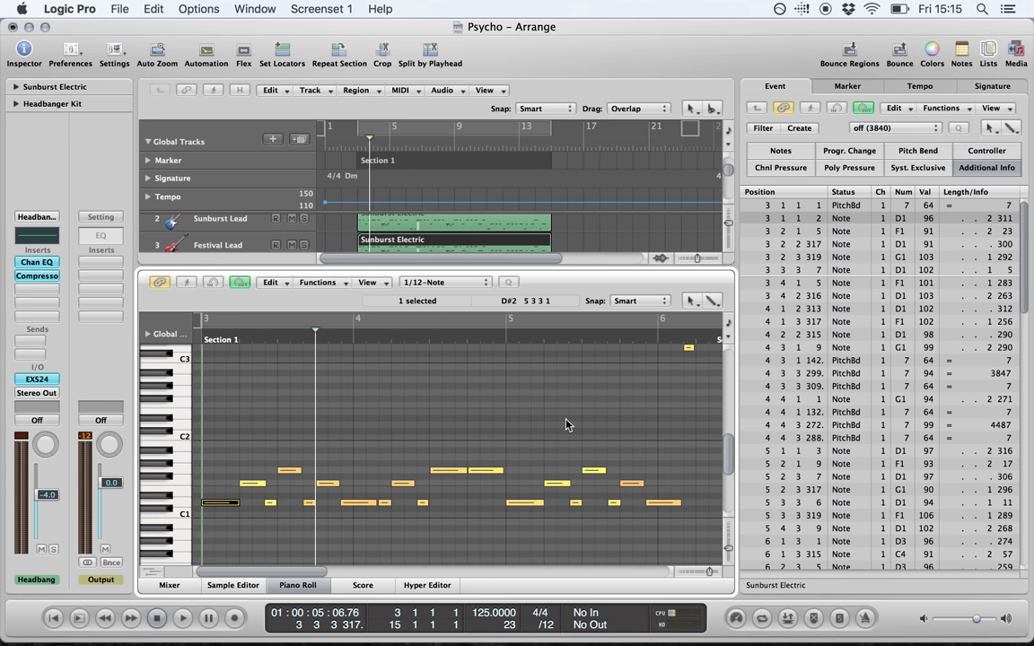
pyautogui.click(155, 575)
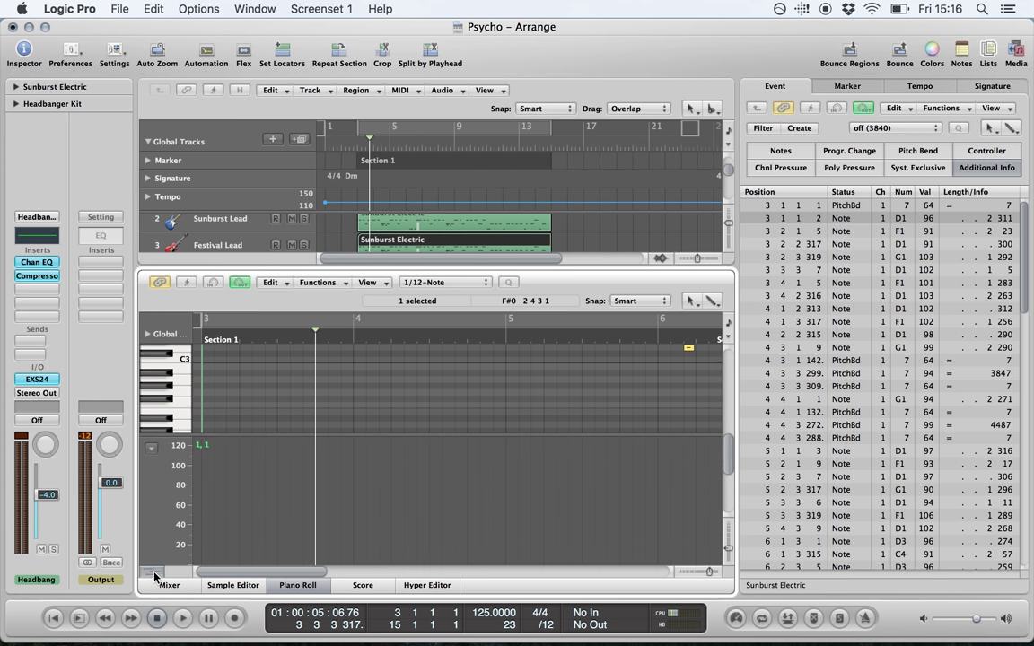
pyautogui.click(151, 449)
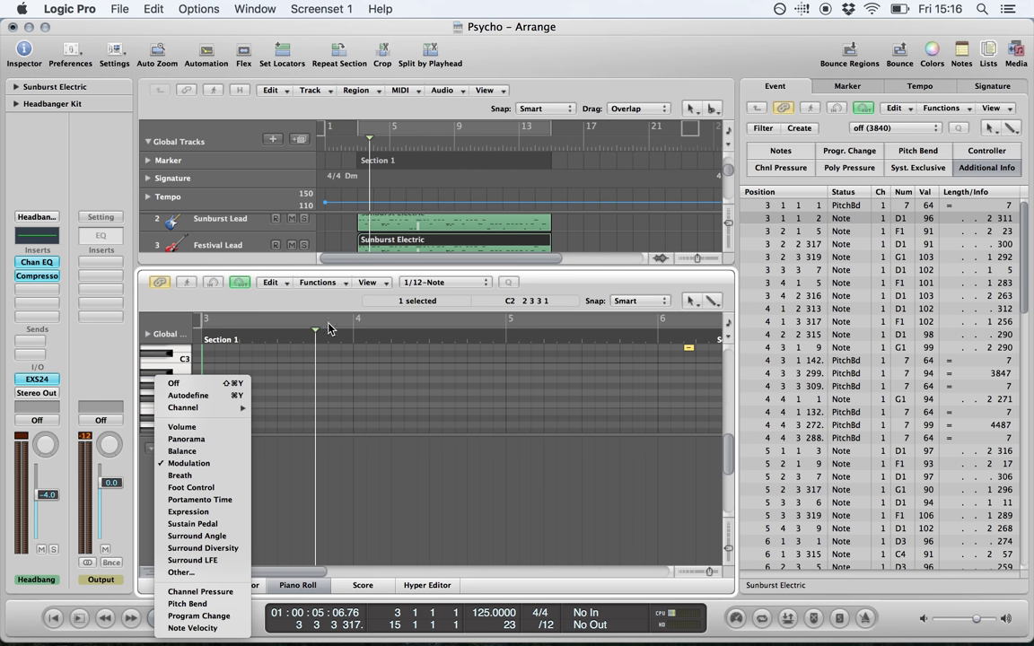
pyautogui.click(243, 469)
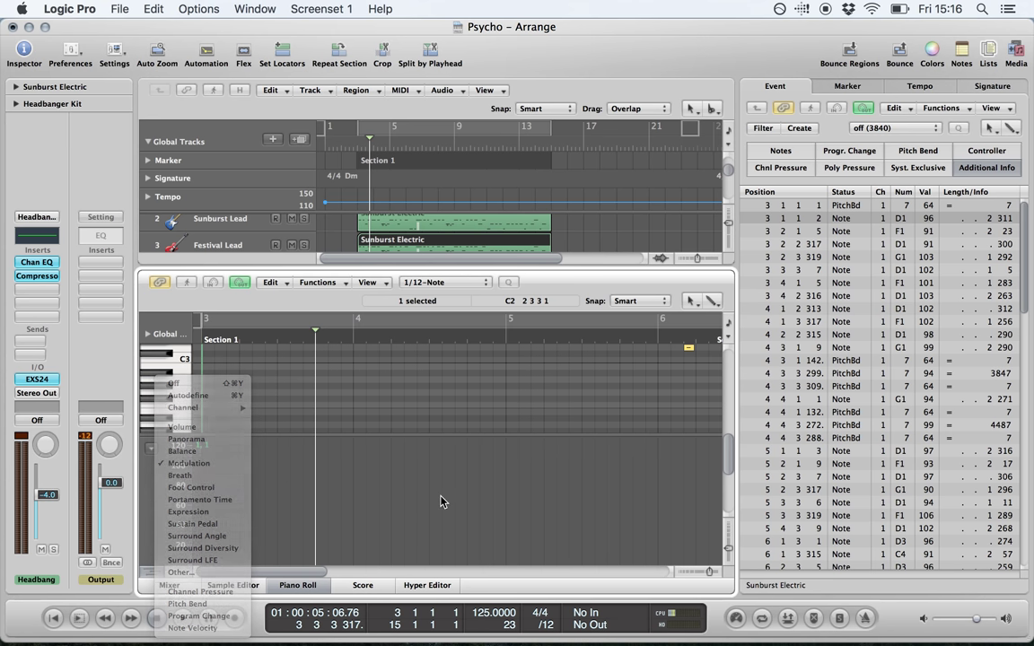
# Step: Display the modulation curve between bars 6 and 7 of the Sunburst Lead region that starts at bar 3
pyautogui.scroll(2, 412, 236)
pyautogui.click(413, 236)
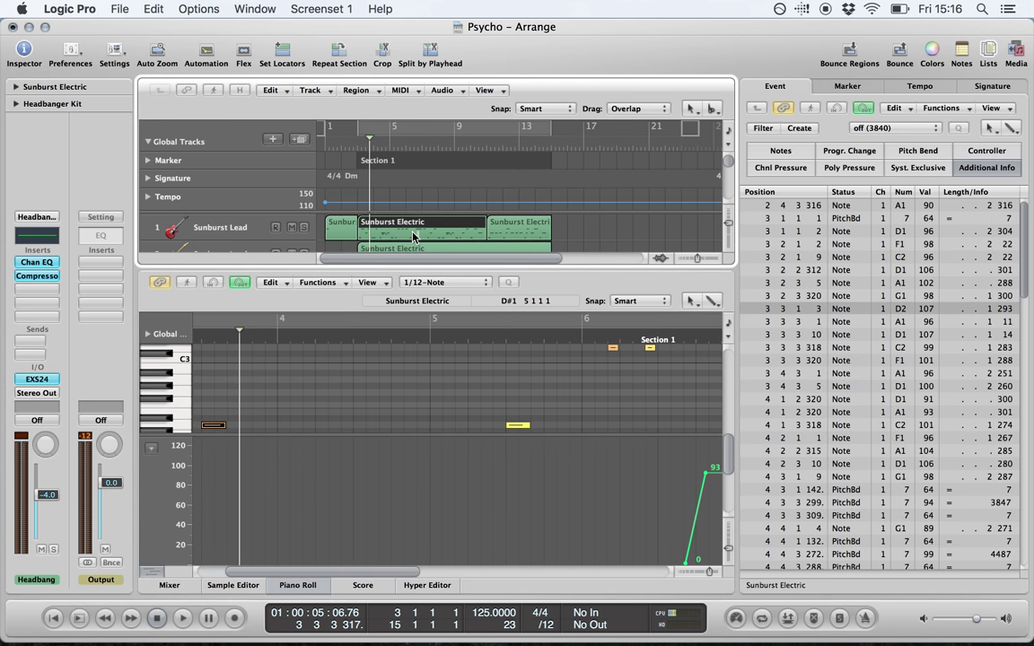
pyautogui.hscroll(5, 587, 488)
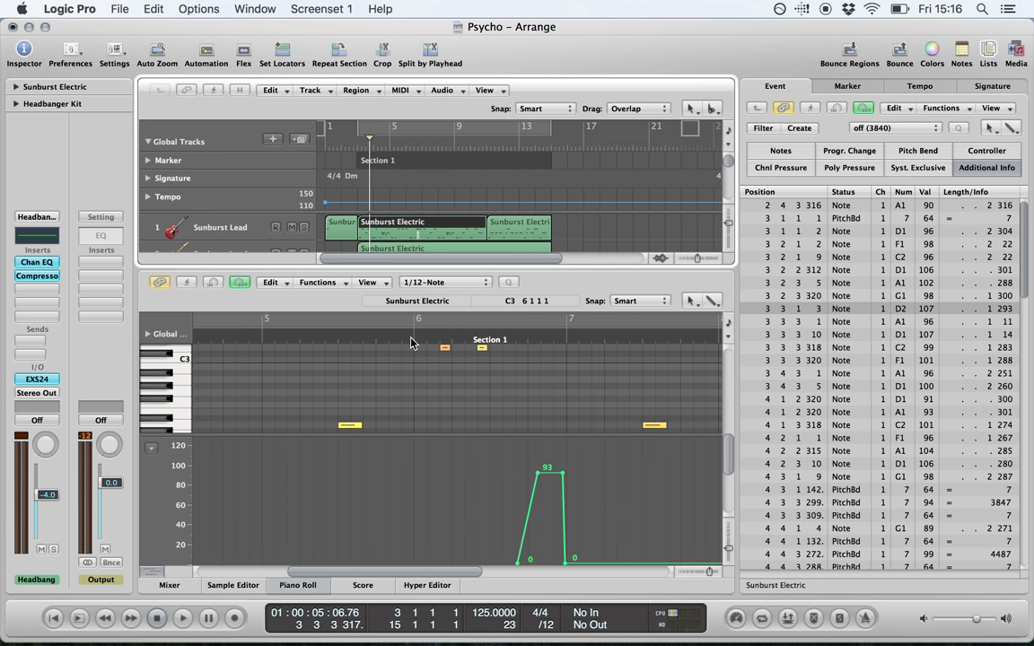
# Step: Solo the Sunburst Lead track, play the passage from just before bar 6 through the modulation curve, and stop playback
pyautogui.click(411, 339)
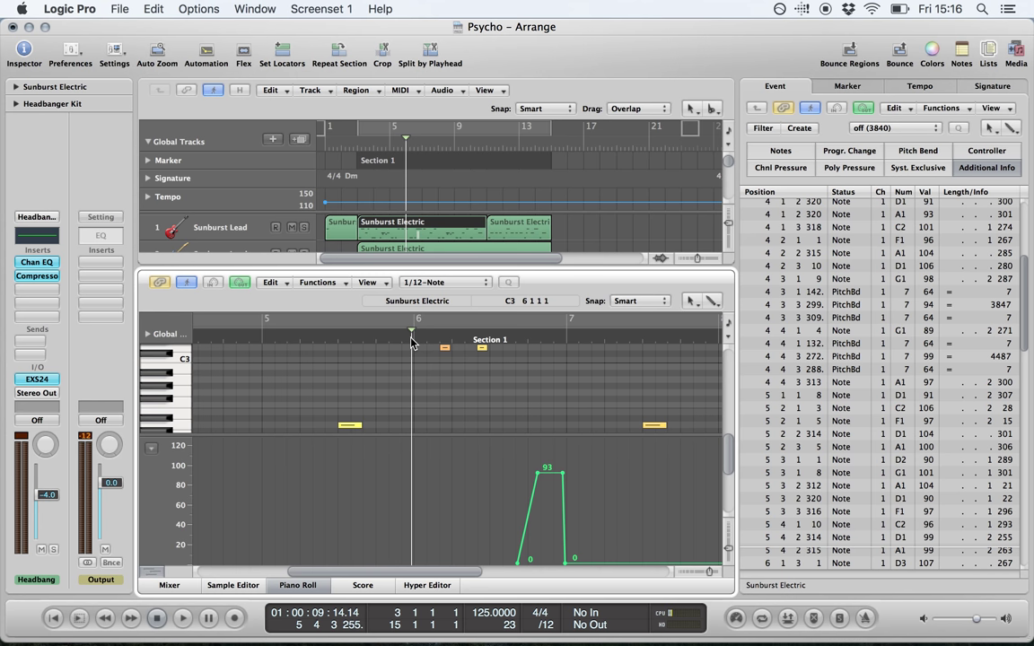
pyautogui.click(303, 228)
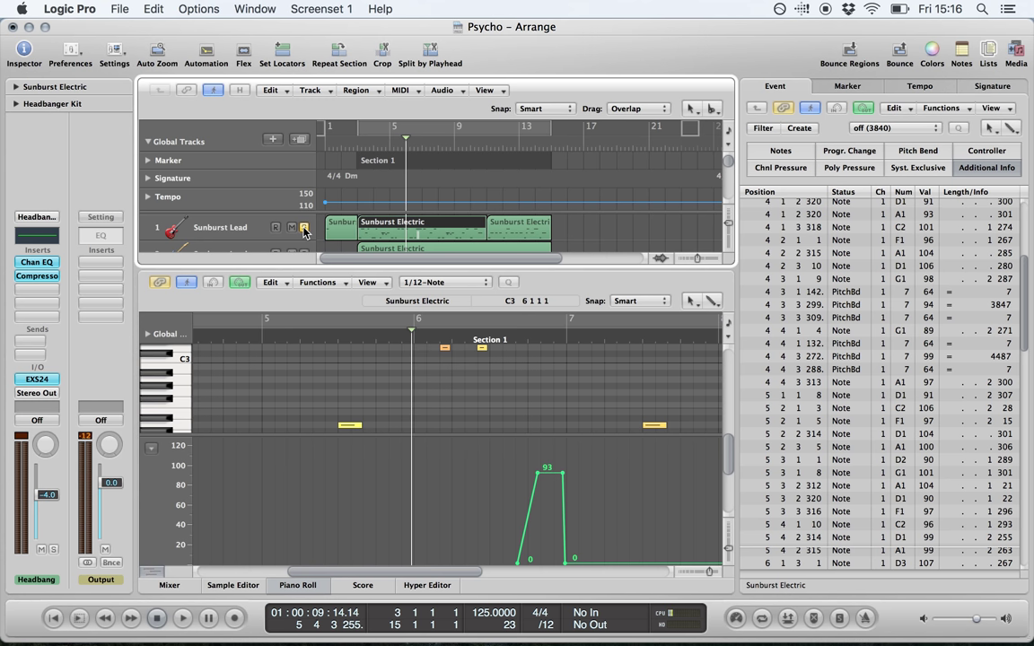
pyautogui.press('space')
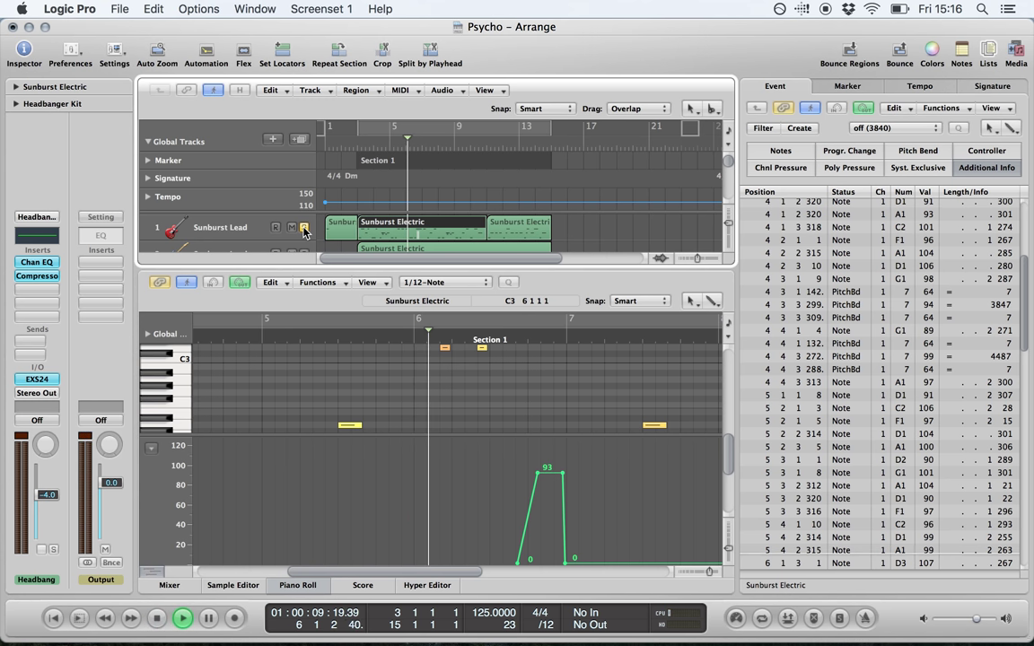
pyautogui.press('space')
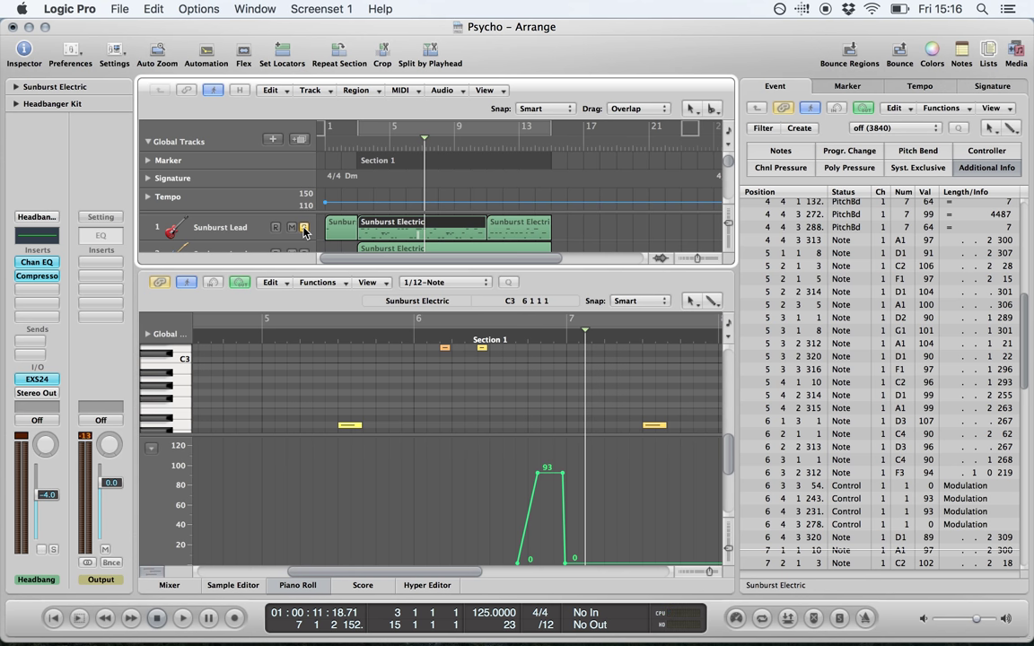
# Step: Switch the Hyper Draw parameter to Pitch Bend and show the two bend ramps before bar 5
pyautogui.click(153, 451)
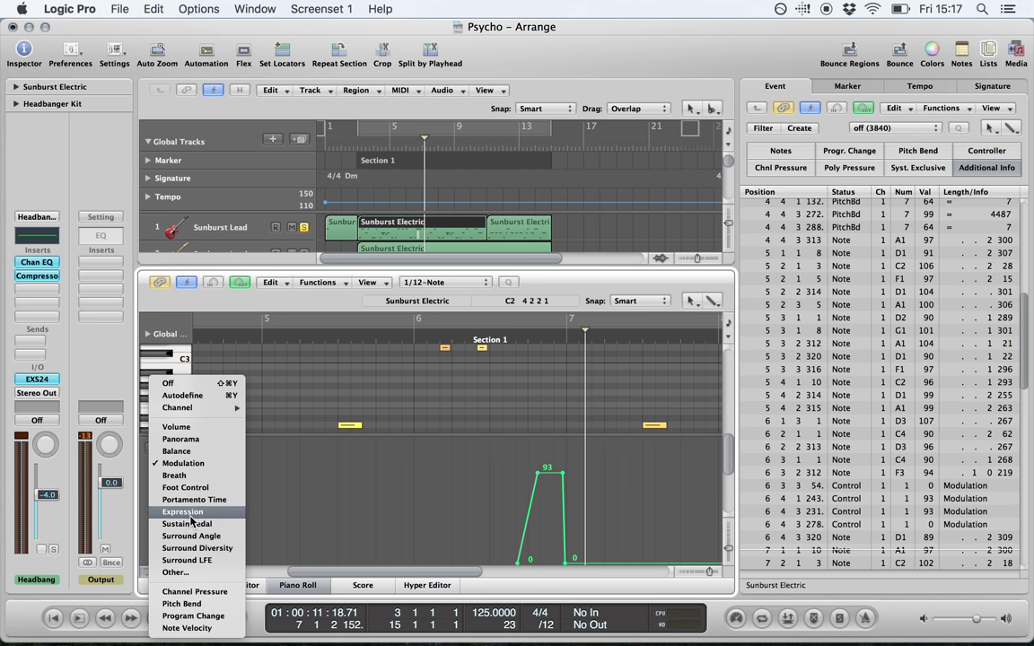
pyautogui.click(199, 610)
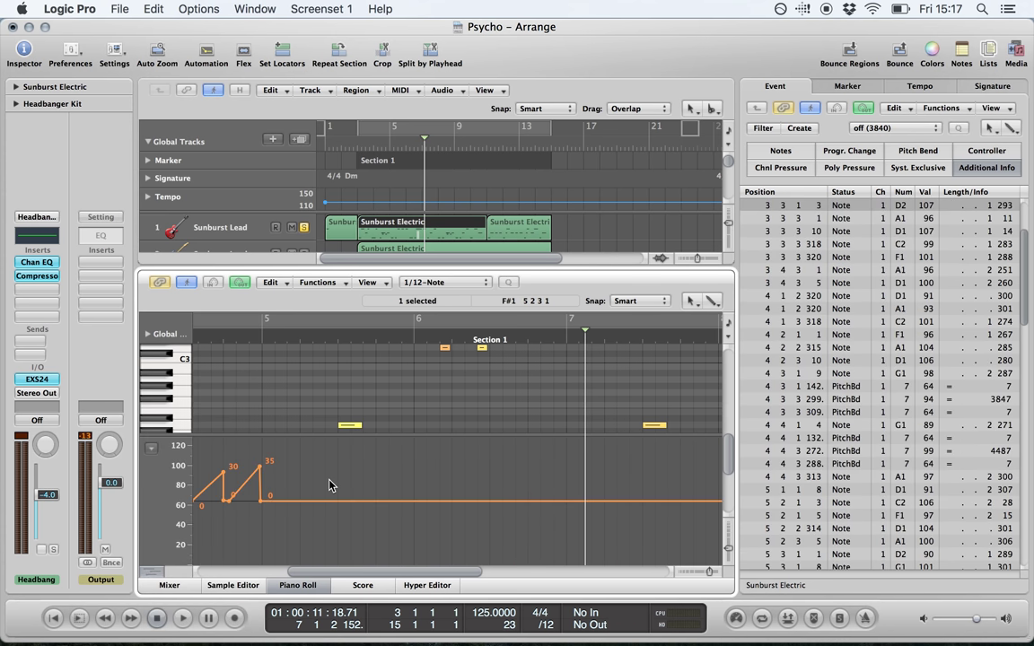
pyautogui.hscroll(-8, 295, 431)
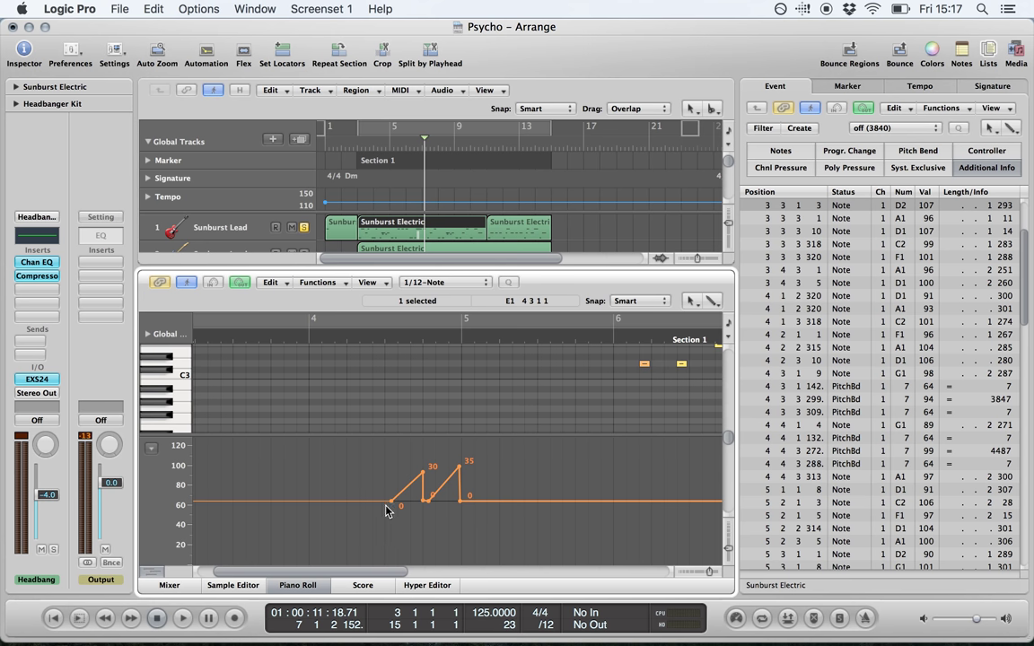
# Step: Select the Sunburst Lead track and show only its region starting at bar 3 in the Piano Roll
pyautogui.click(224, 225)
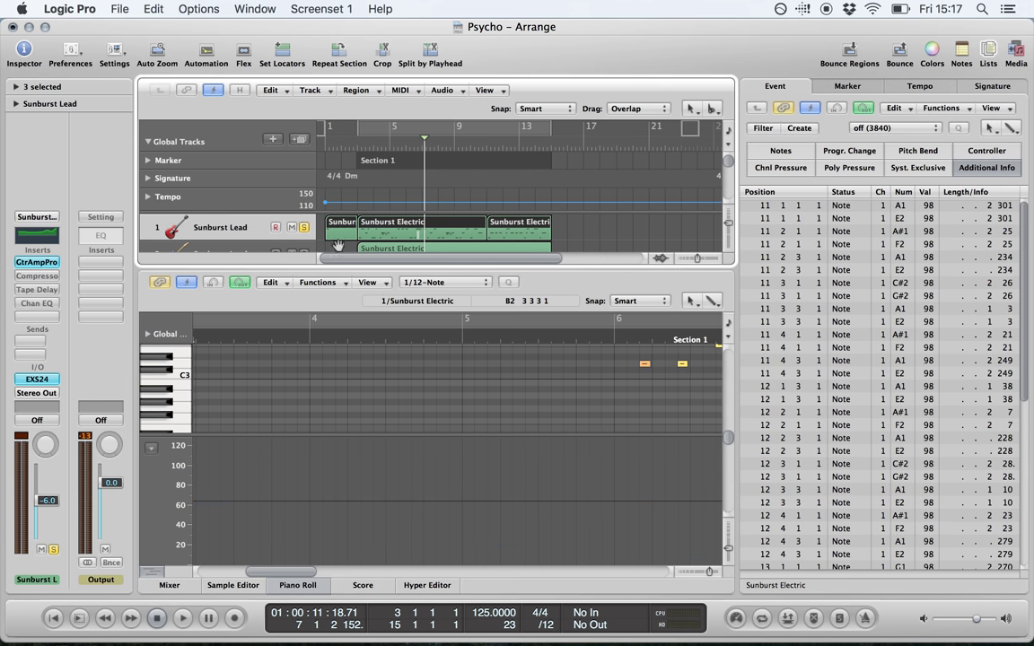
pyautogui.click(349, 205)
pyautogui.click(408, 224)
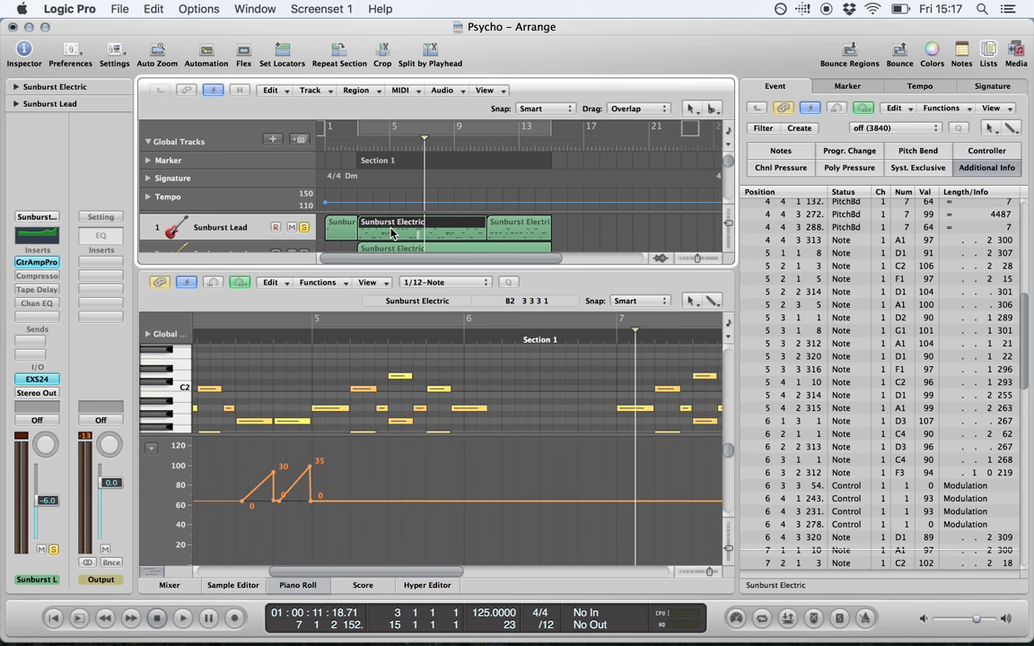
# Step: Place the playhead just before the first pitch bend ramp in bar 4 and open the Sunburst Lead track's EXS24 instrument
pyautogui.click(257, 328)
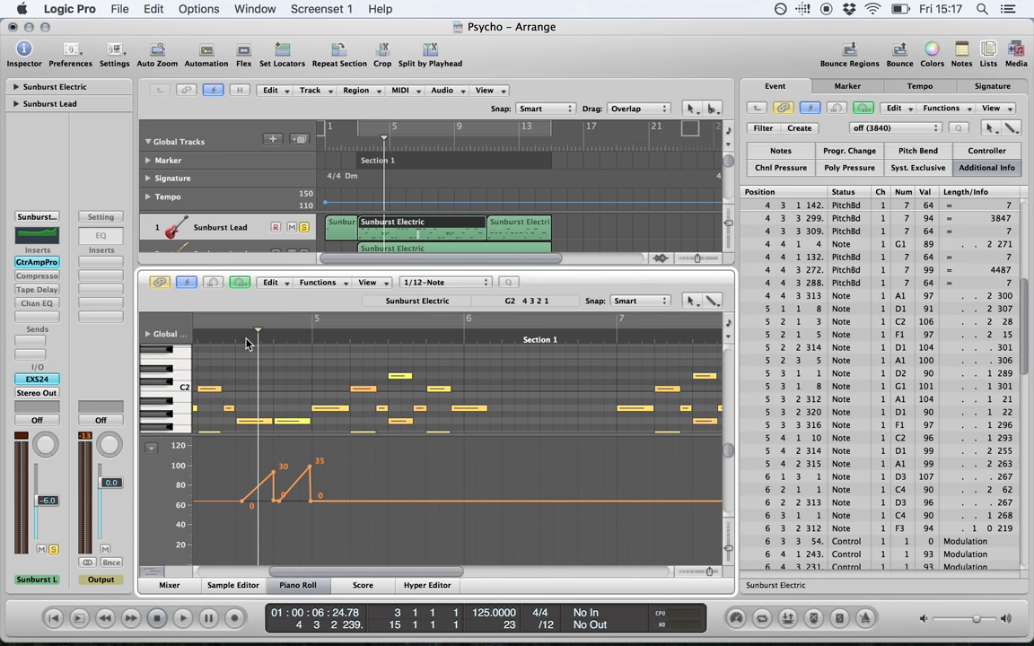
pyautogui.click(235, 342)
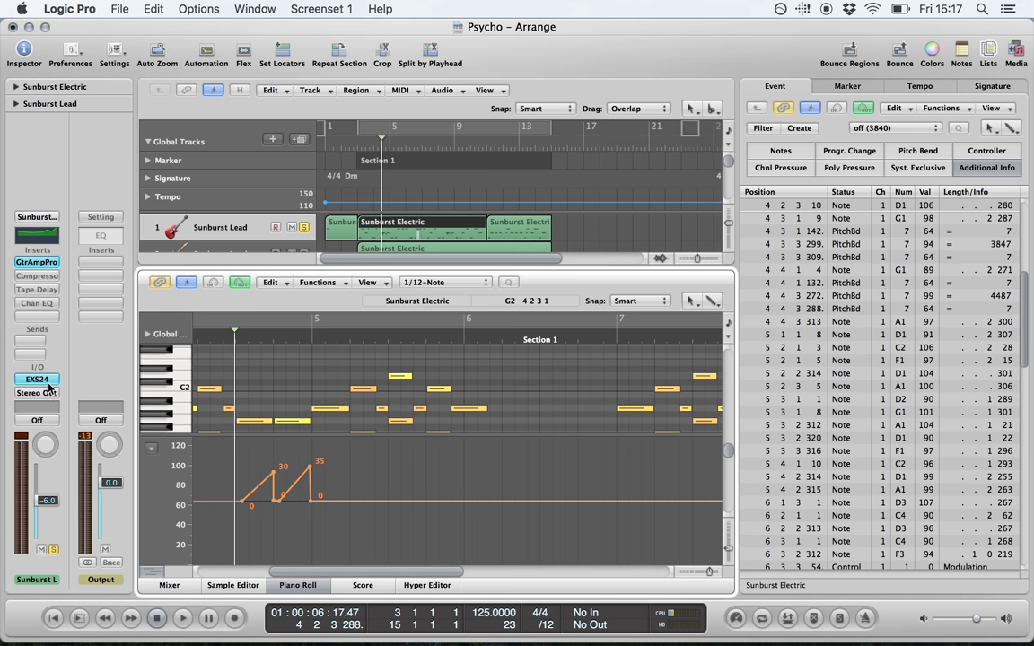
pyautogui.click(38, 379)
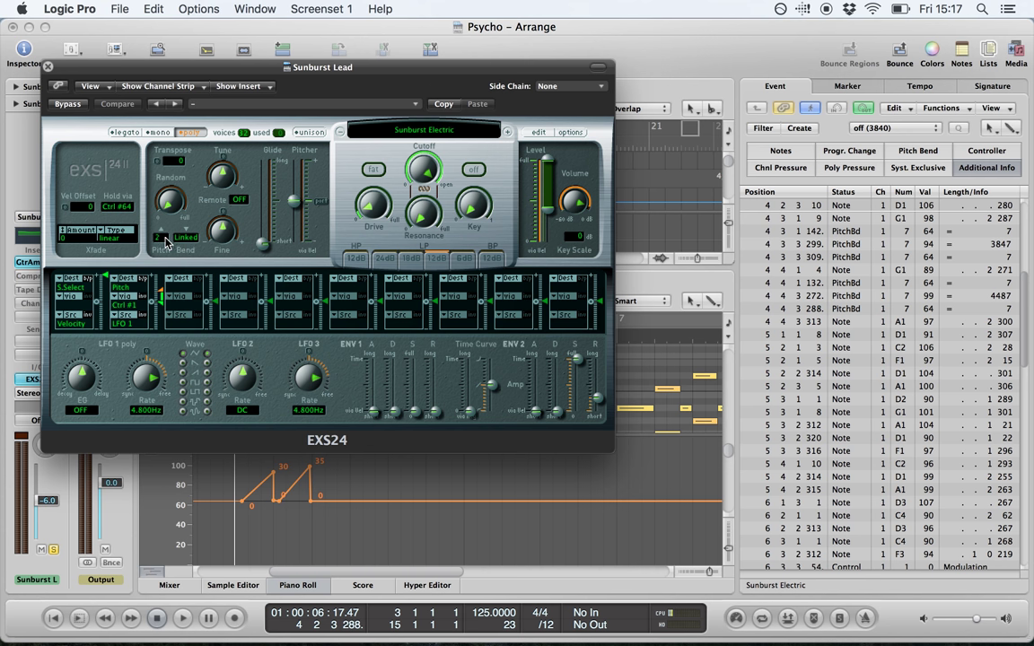
# Step: Show the EXS24's Pitch Bend range options and close the instrument window
pyautogui.click(172, 235)
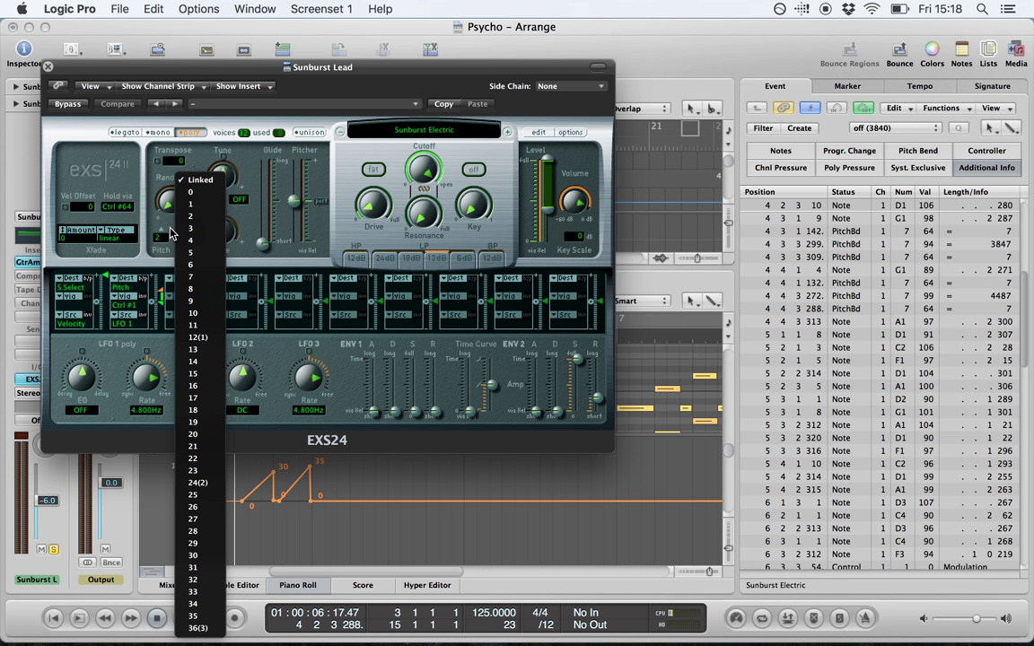
pyautogui.click(170, 233)
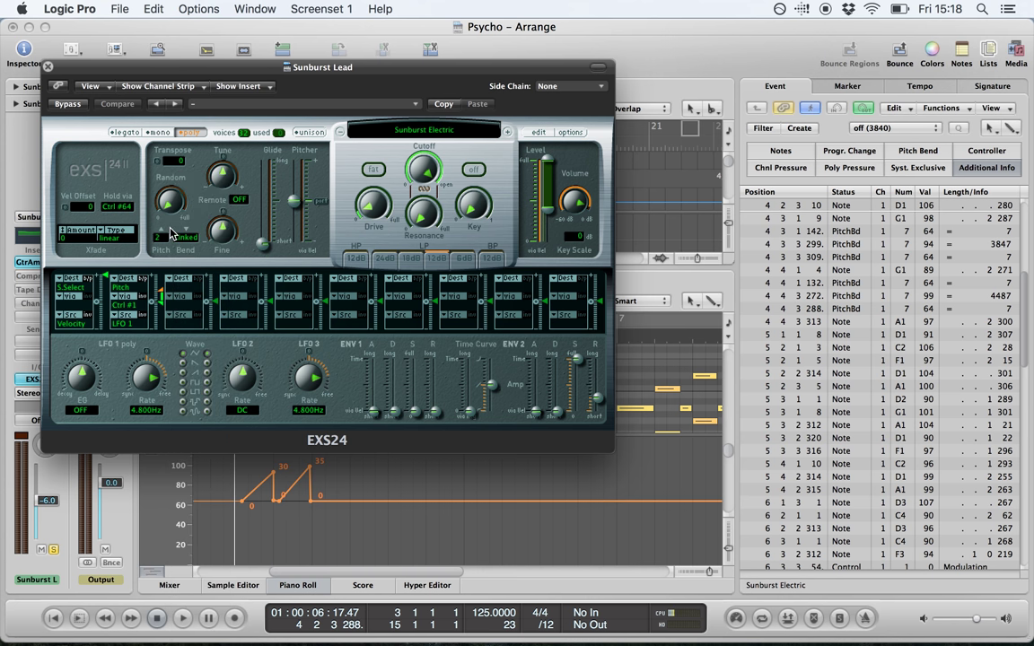
pyautogui.click(50, 67)
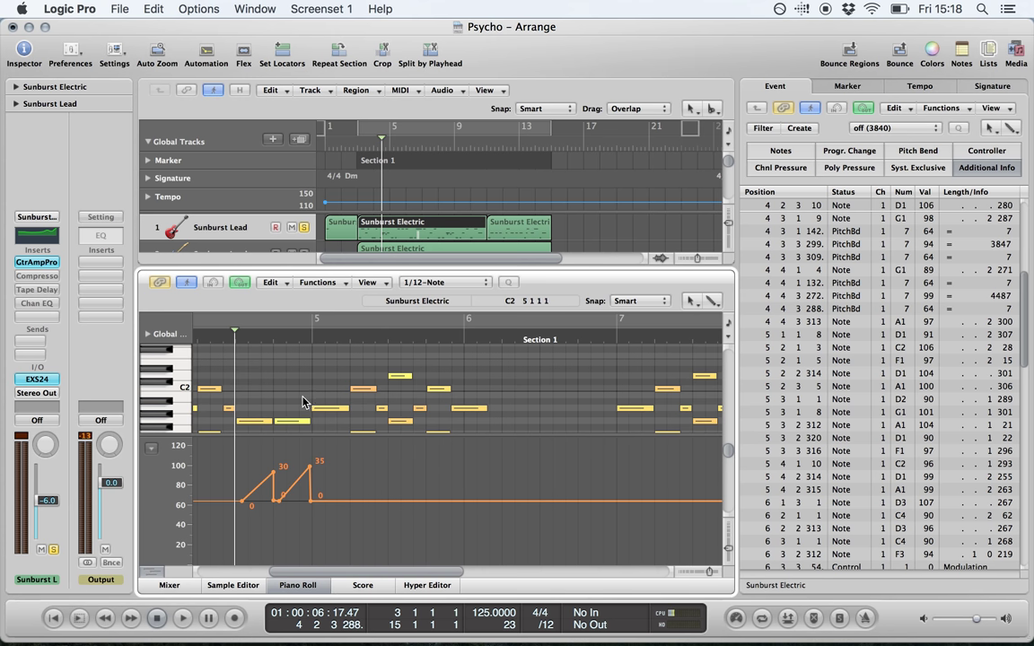
# Step: Play the soloed Sunburst Lead region from just before bar 4 through its pitch bend ramps and stop playback
pyautogui.hscroll(-5, 302, 401)
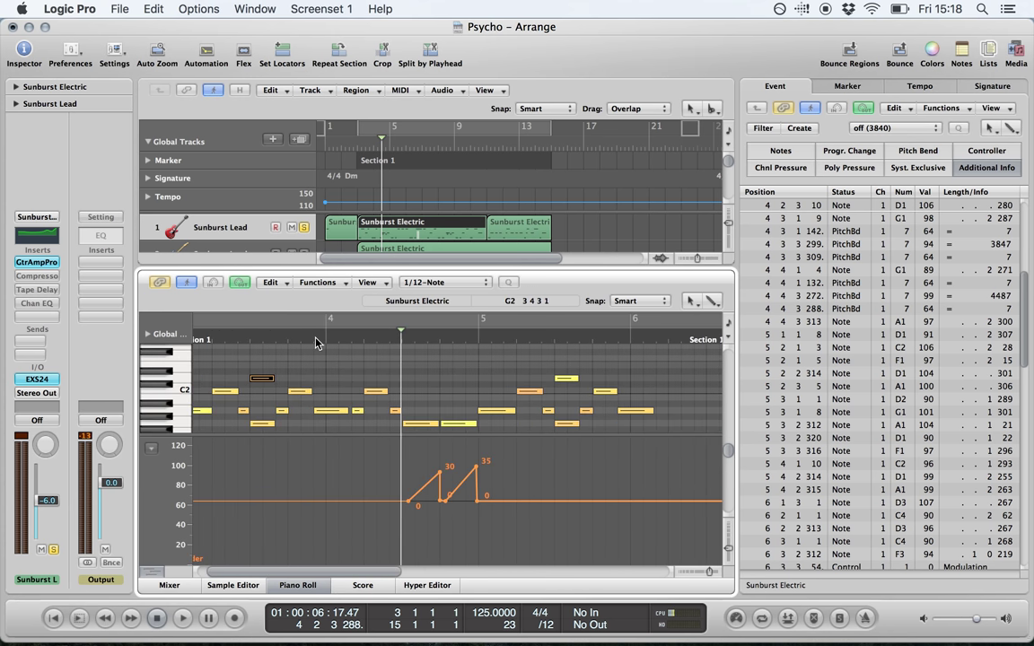
pyautogui.doubleClick(316, 340)
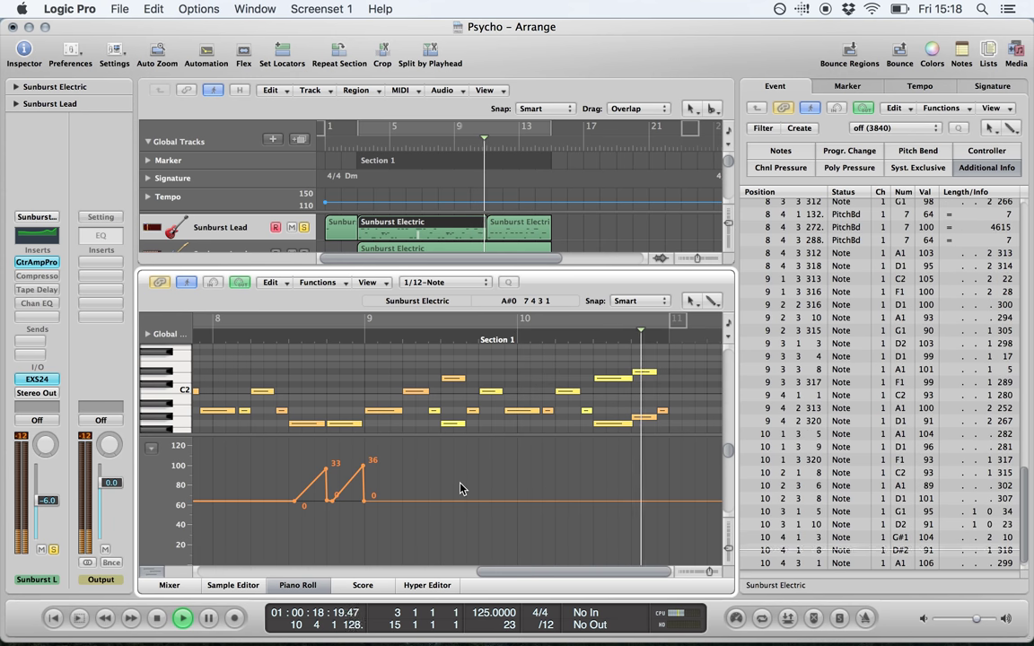
pyautogui.press('space')
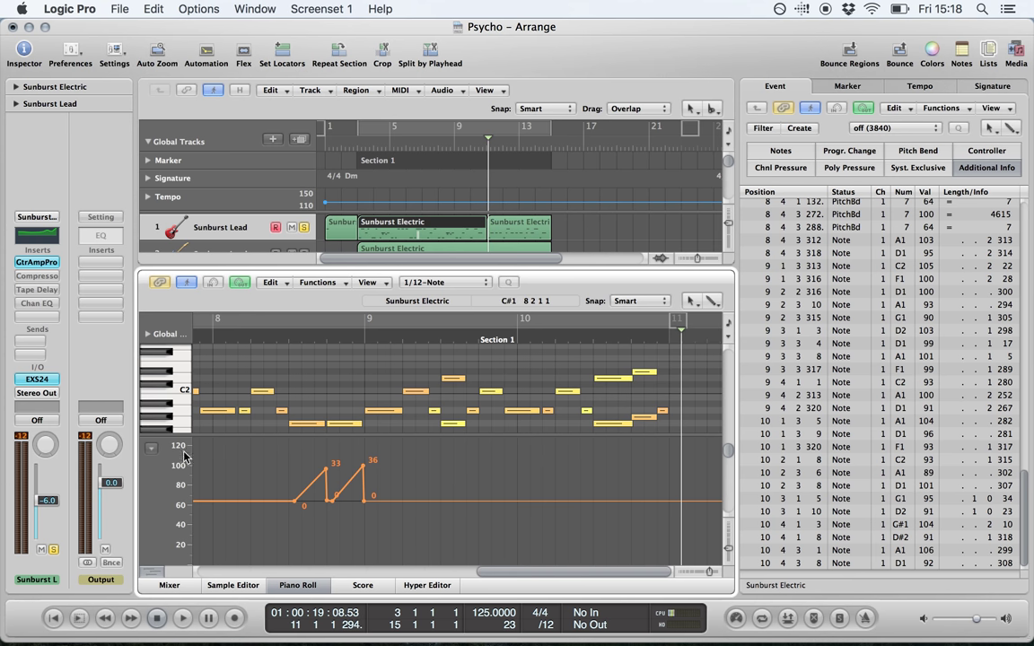
# Step: Skip the offered Flux update and switch the Piano Roll's Hyper Draw parameter to Sustain Pedal
pyautogui.click(151, 447)
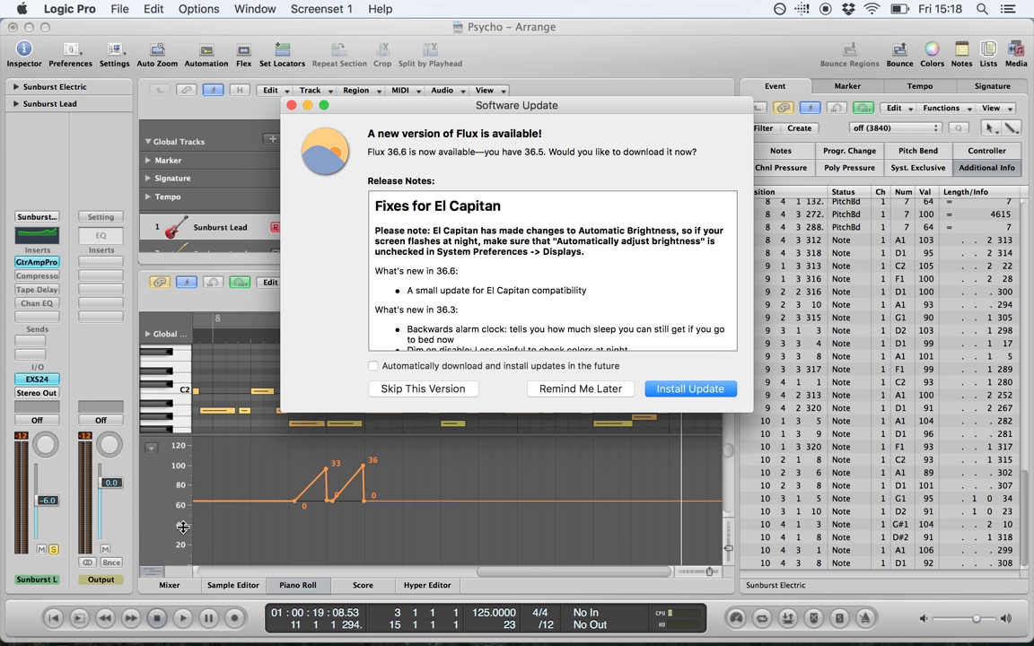
pyautogui.click(422, 389)
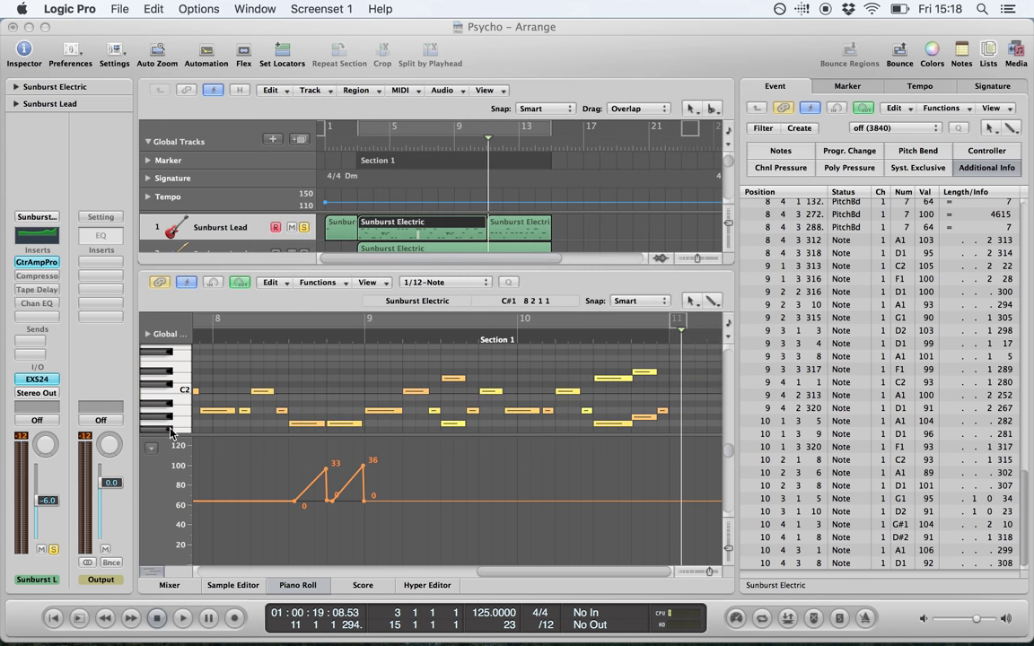
pyautogui.click(150, 447)
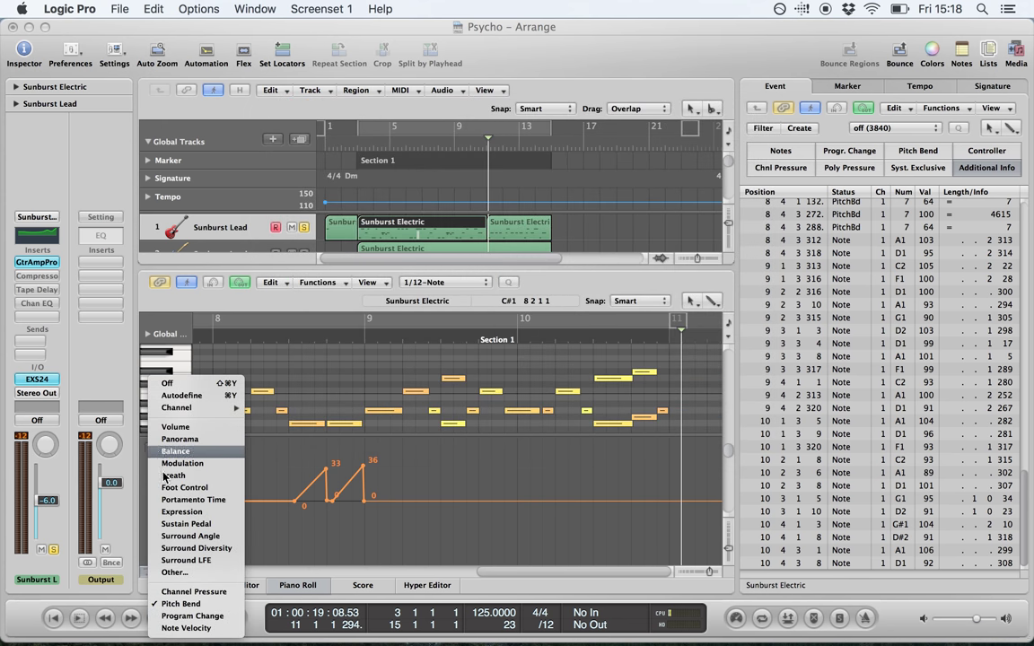
pyautogui.click(186, 524)
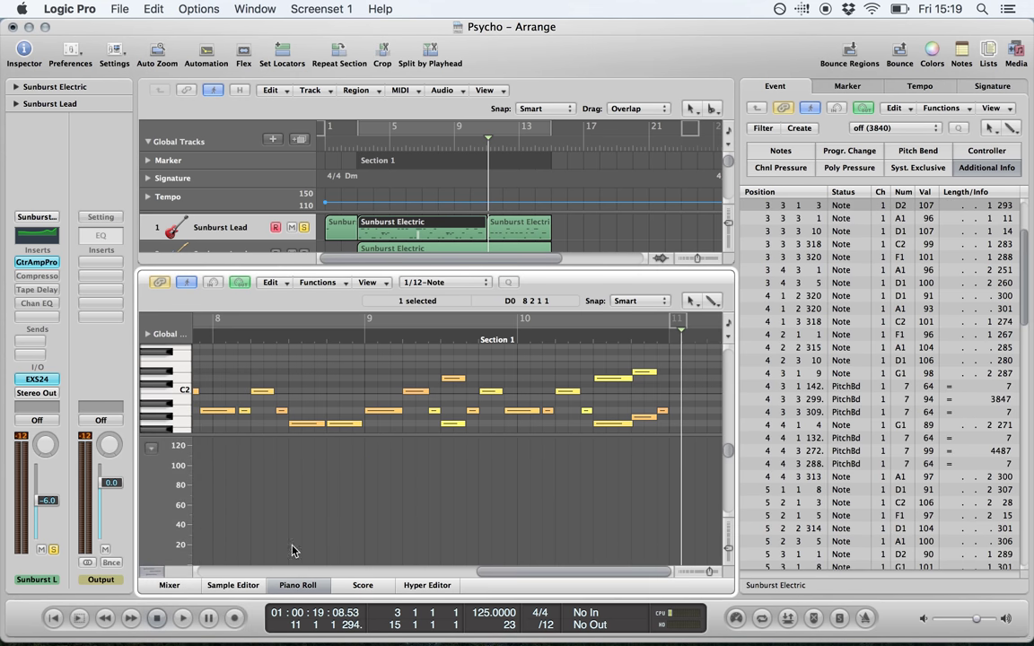
# Step: Draw sustain pedal nodes of 127 near bar 9 beat 2 and 0 near bar 9, moving the 0 node back into bar 8
pyautogui.click(401, 444)
pyautogui.moveTo(362, 556); pyautogui.dragTo(360, 622)
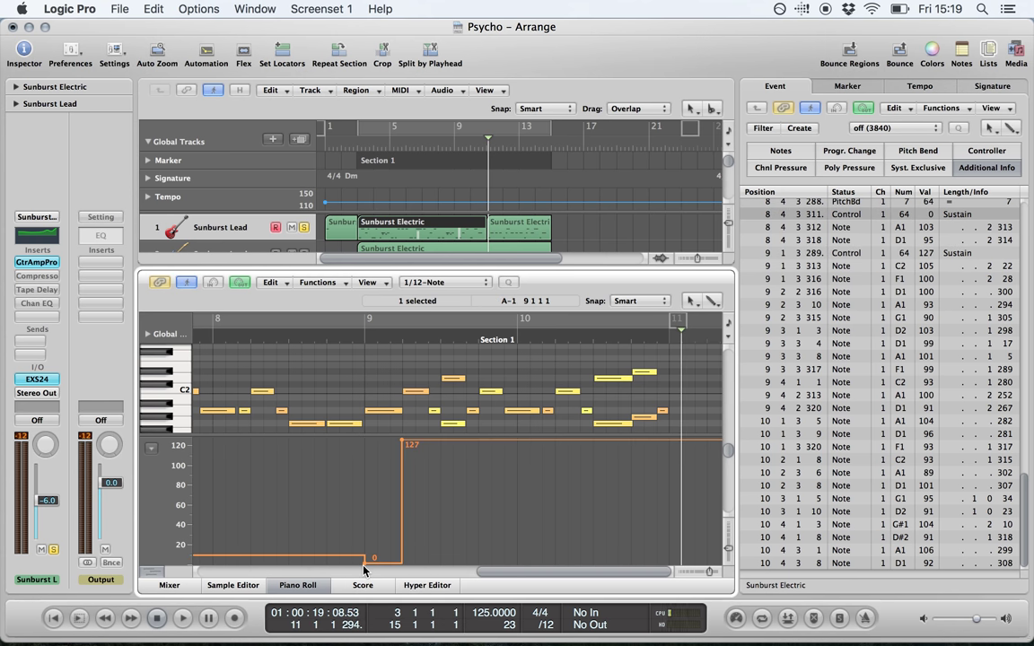
pyautogui.moveTo(363, 568); pyautogui.dragTo(261, 561)
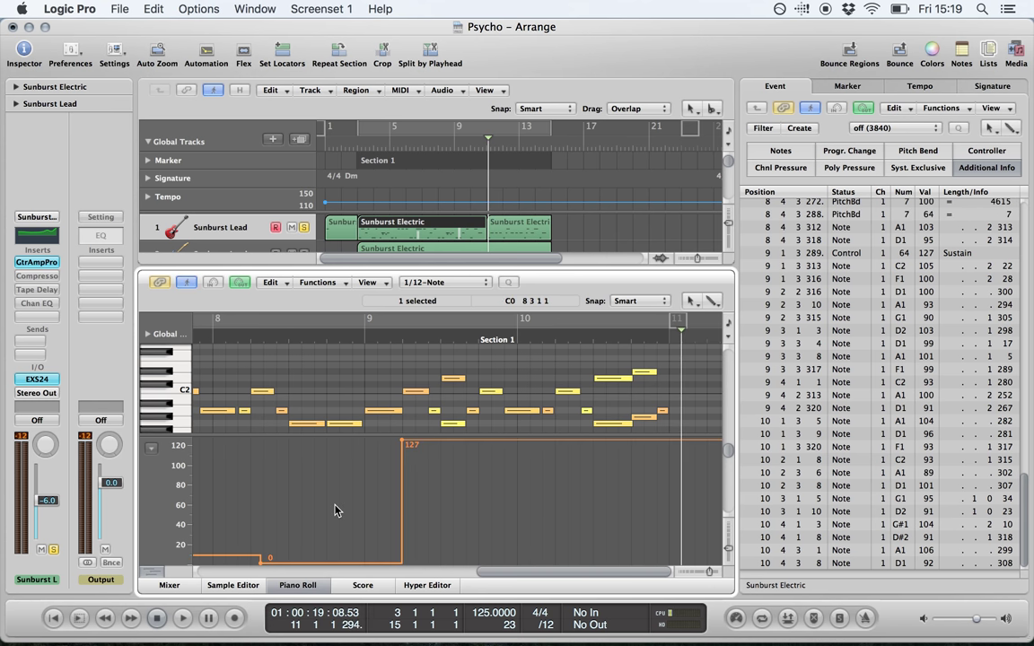
# Step: Delete all the sustain pedal nodes from the Hyper Draw area
pyautogui.click(405, 443)
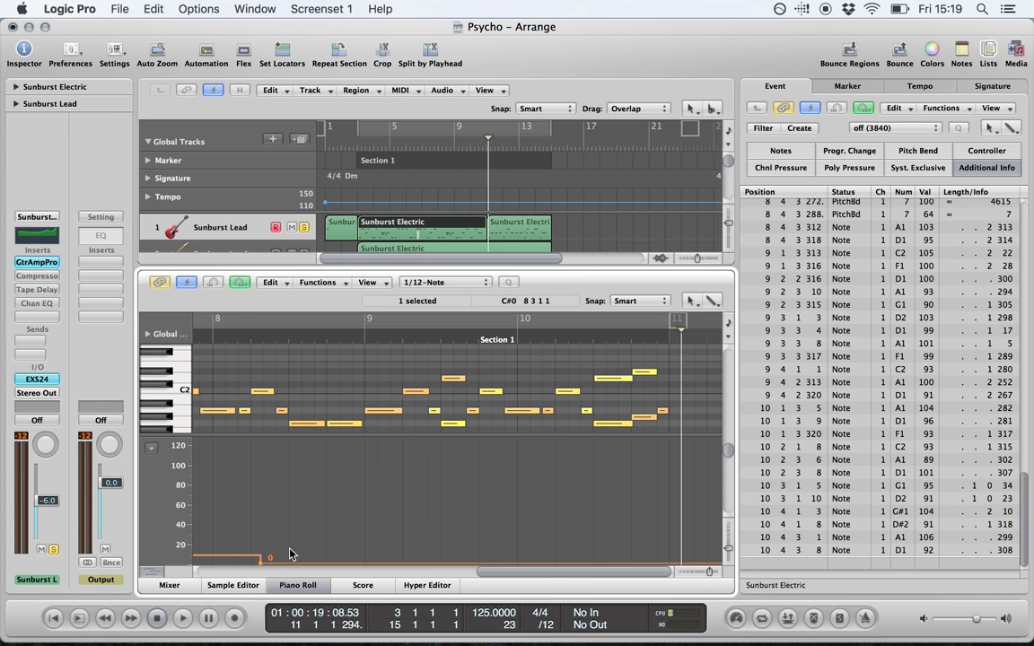
pyautogui.click(260, 558)
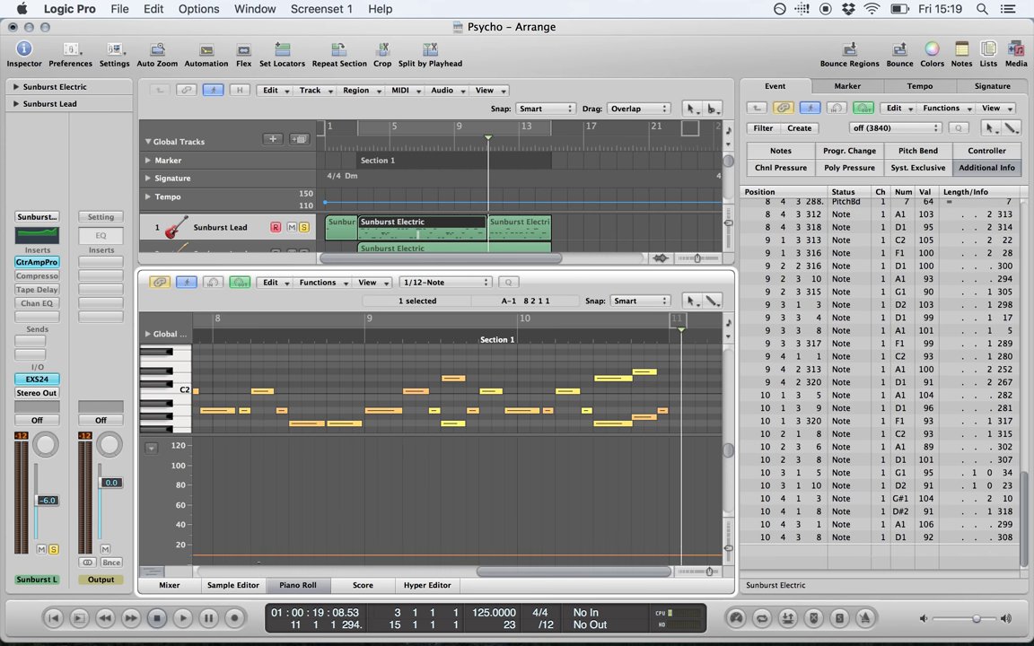
pyautogui.hscroll(-10, 259, 556)
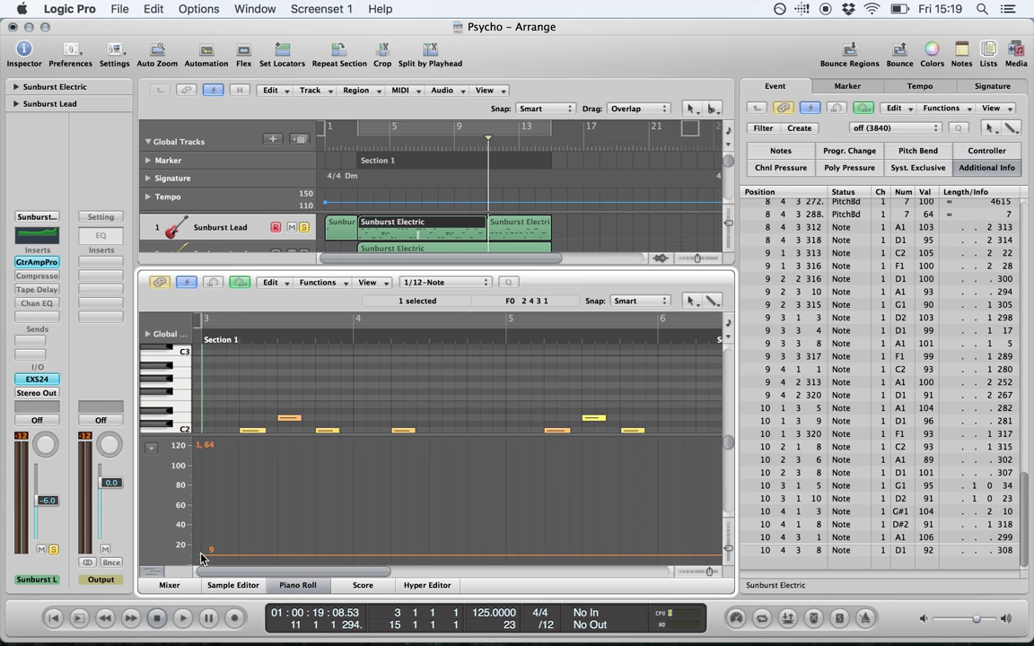
pyautogui.hscroll(10, 330, 549)
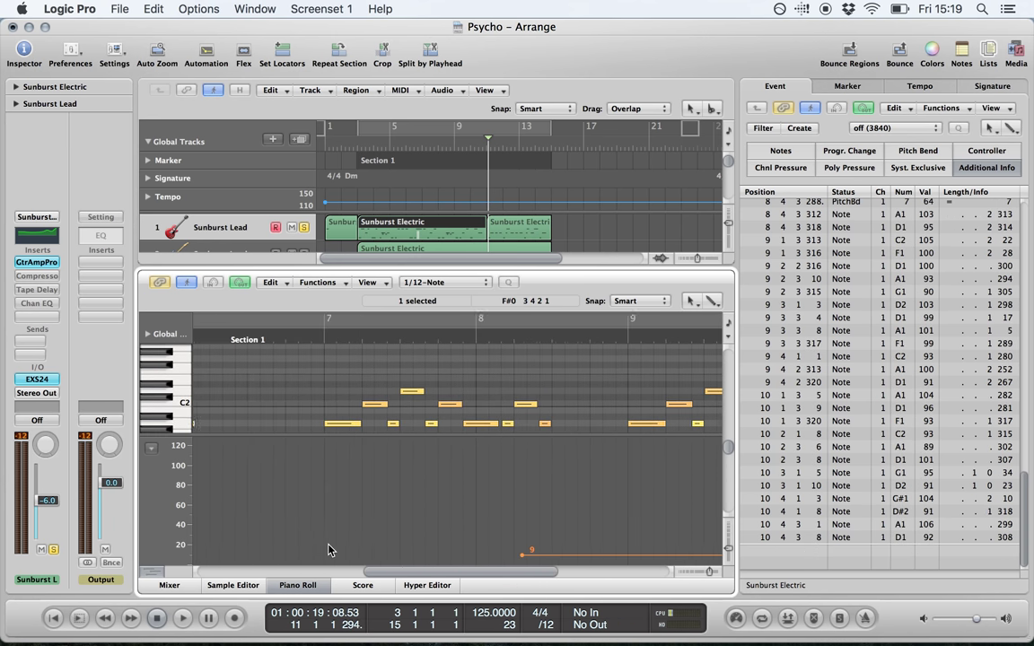
pyautogui.click(507, 553)
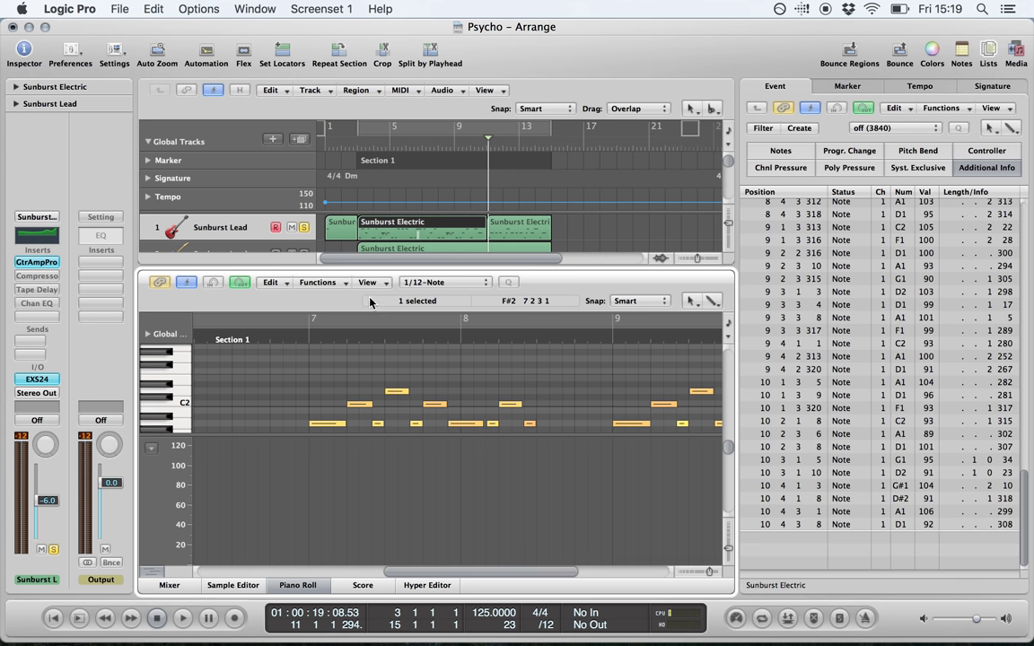
# Step: Switch the Hyper Draw parameter to Note Velocity and show the lower notes of bars 7 to 9 with their velocities
pyautogui.click(149, 448)
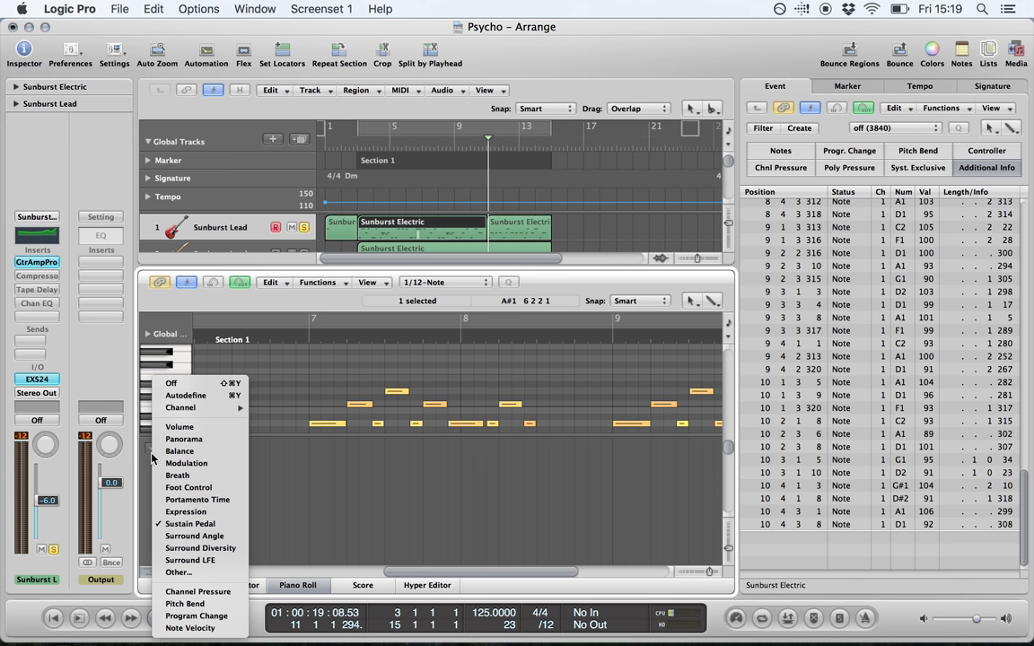
pyautogui.click(188, 524)
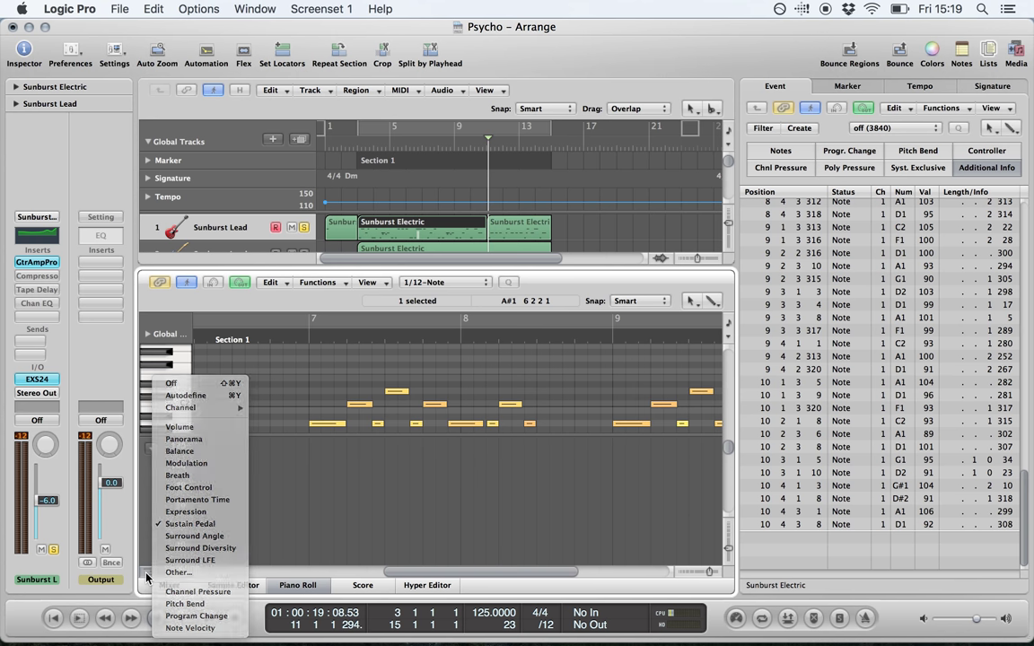
pyautogui.click(149, 574)
pyautogui.click(149, 575)
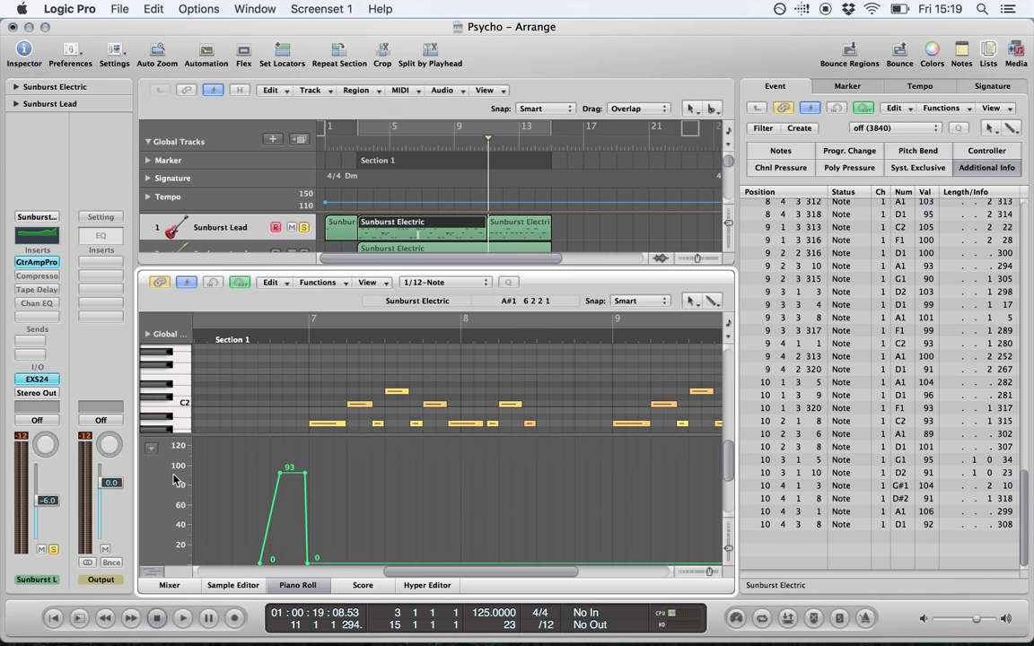
pyautogui.click(155, 450)
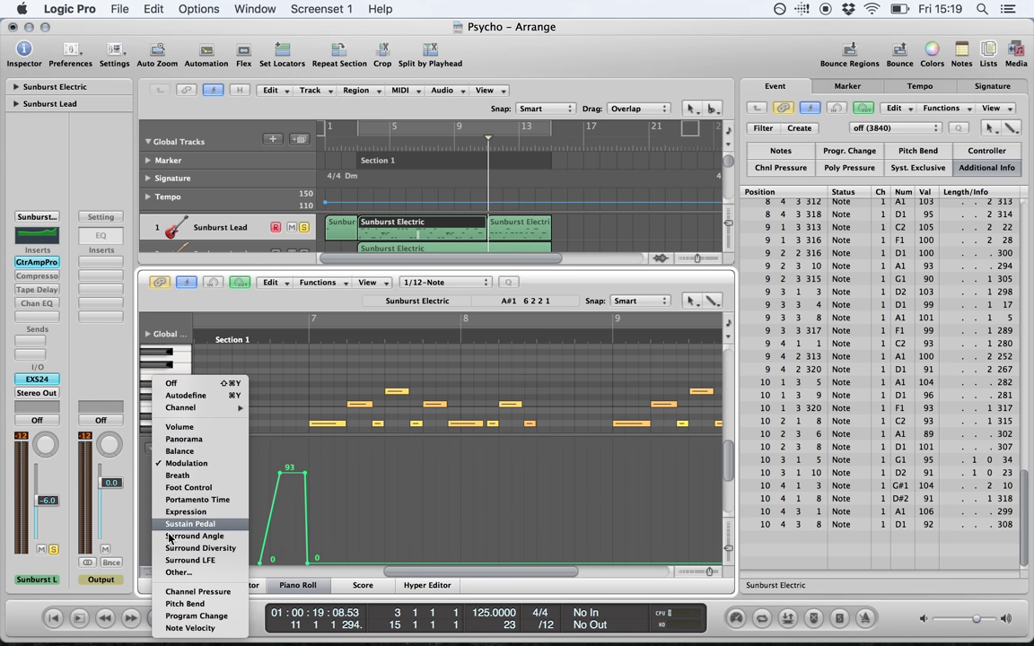
pyautogui.click(213, 630)
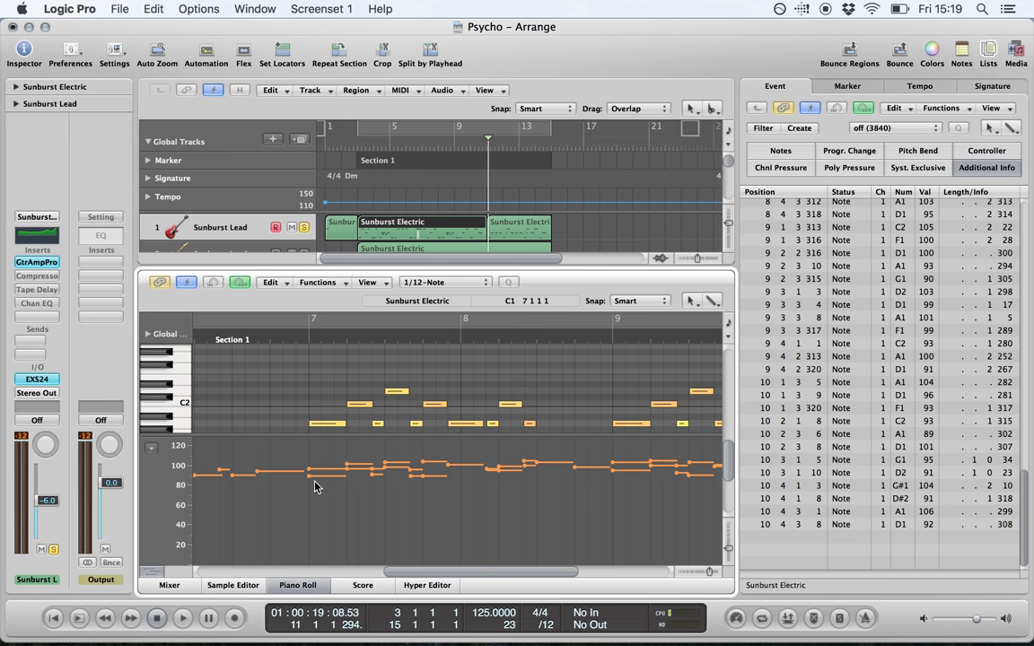
pyautogui.scroll(-3, 323, 502)
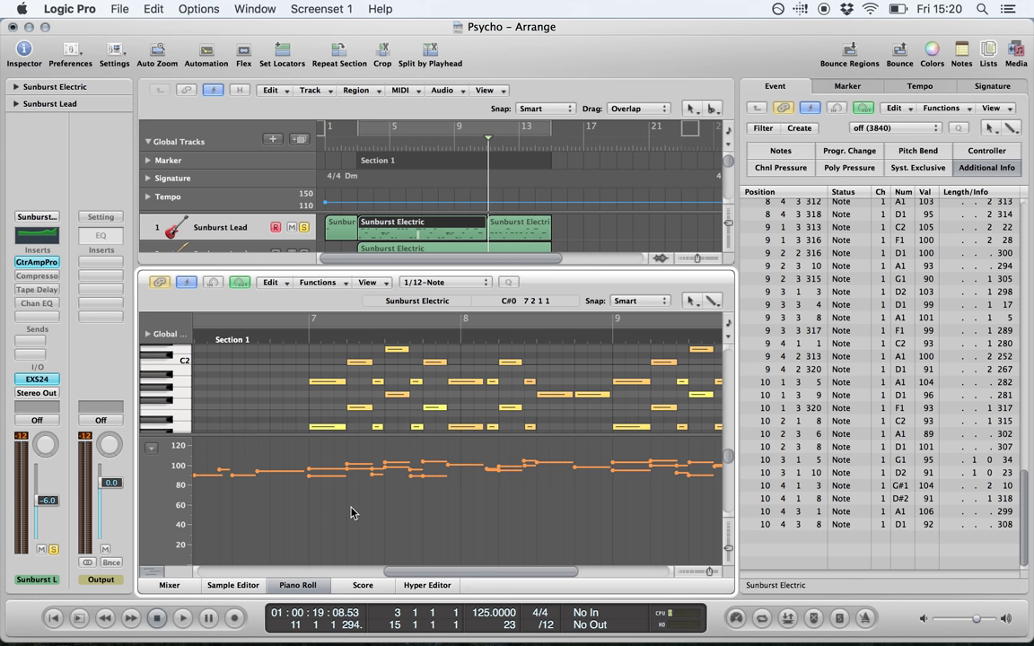
# Step: Close the Hyper Draw area and the Piano Roll, and show the Mixer instead
pyautogui.click(154, 574)
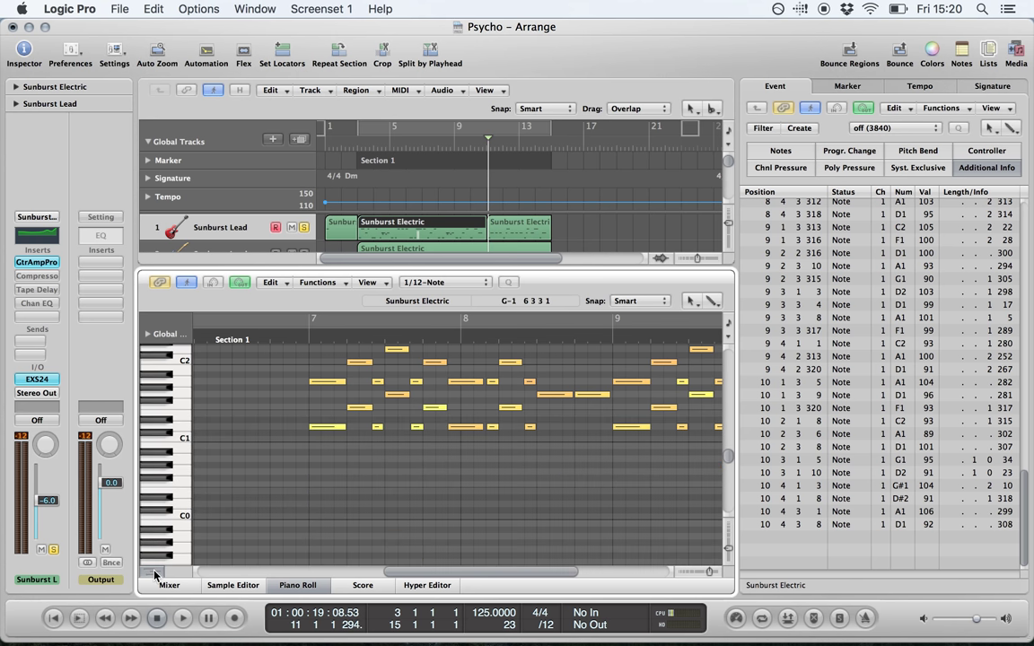
pyautogui.click(297, 585)
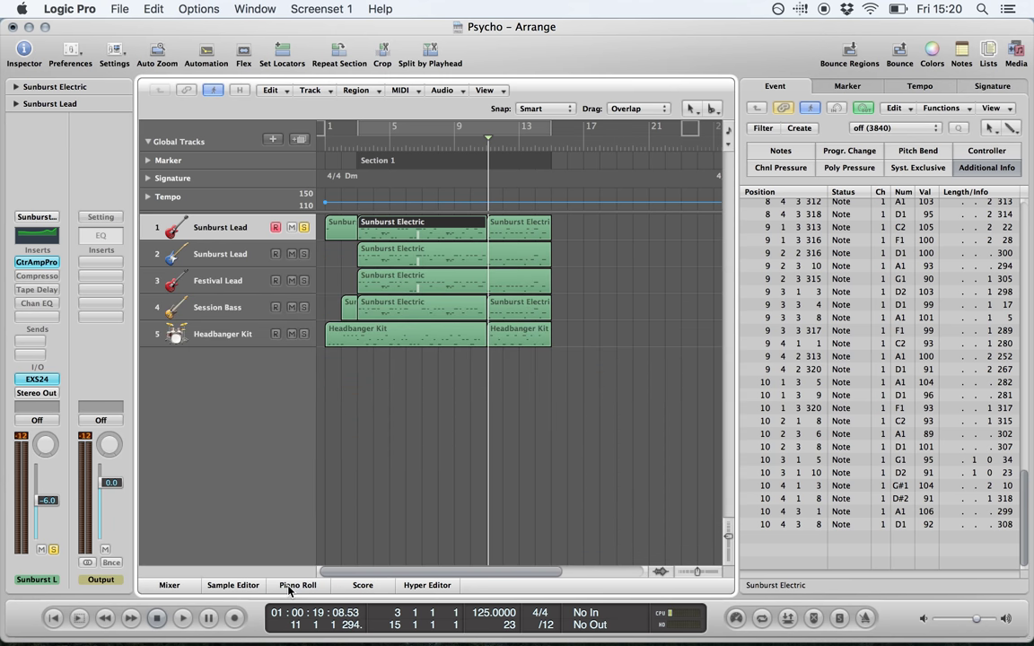
pyautogui.click(188, 586)
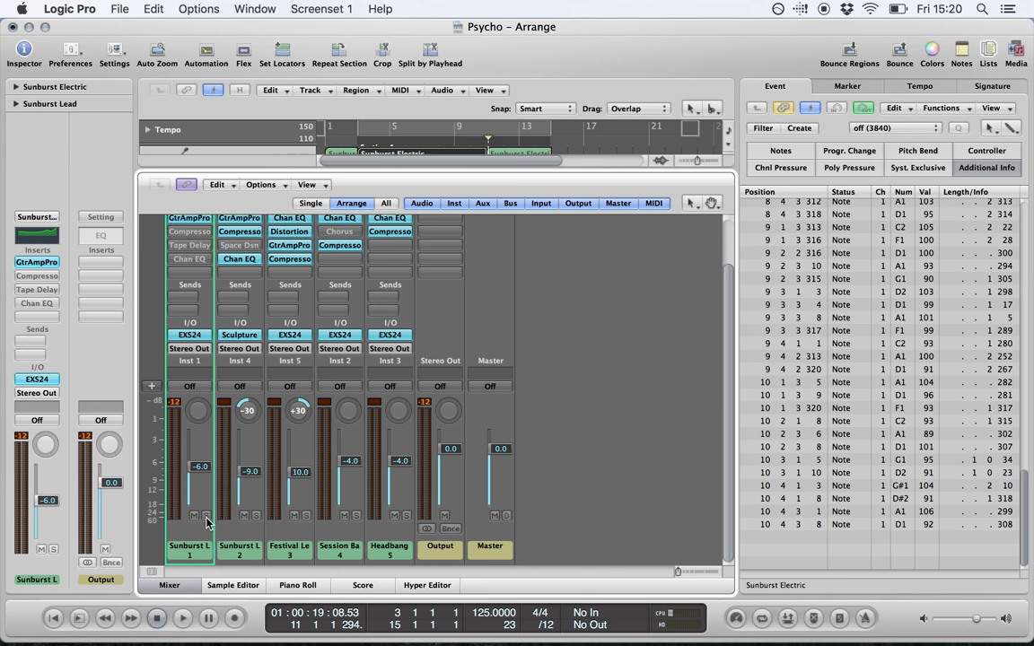
# Step: Turn off solo on the first Sunburst Lead channel, and demonstrate its mute and solo by toggling each on and off
pyautogui.click(205, 516)
pyautogui.click(194, 516)
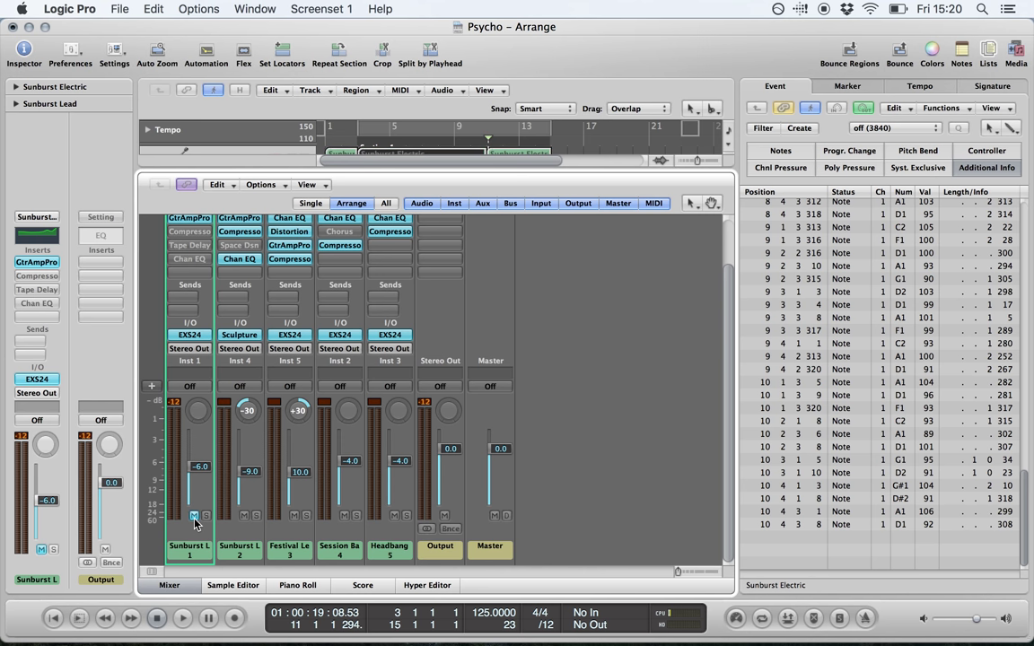
pyautogui.click(194, 516)
pyautogui.click(206, 516)
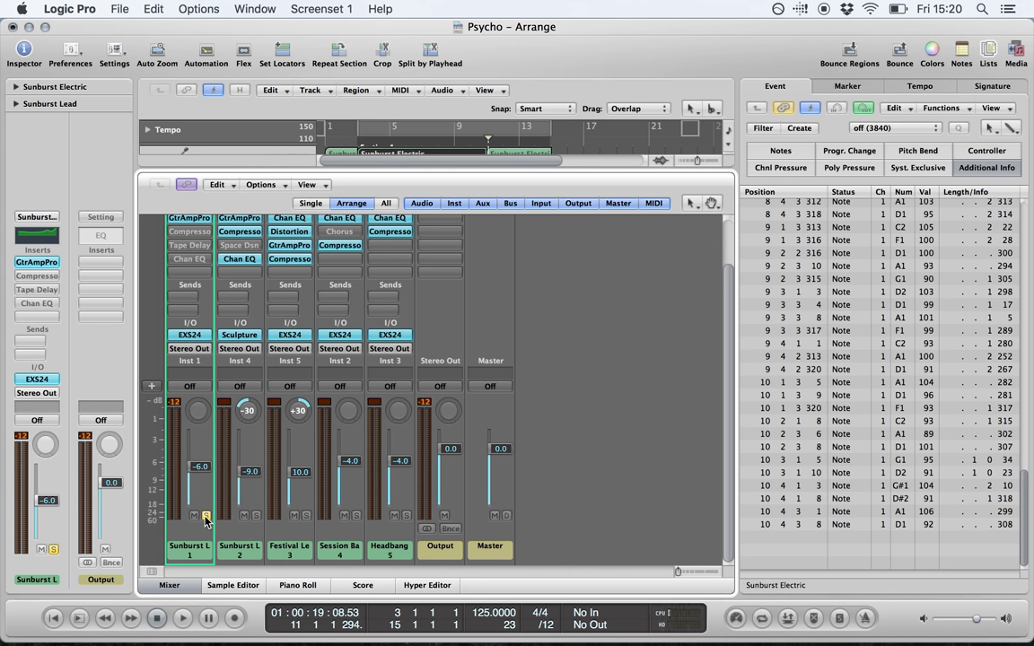
pyautogui.click(206, 516)
# Step: Set the first Sunburst Lead channel's volume to -7 dB, followed by -20 dB
pyautogui.click(205, 468)
pyautogui.click(205, 470)
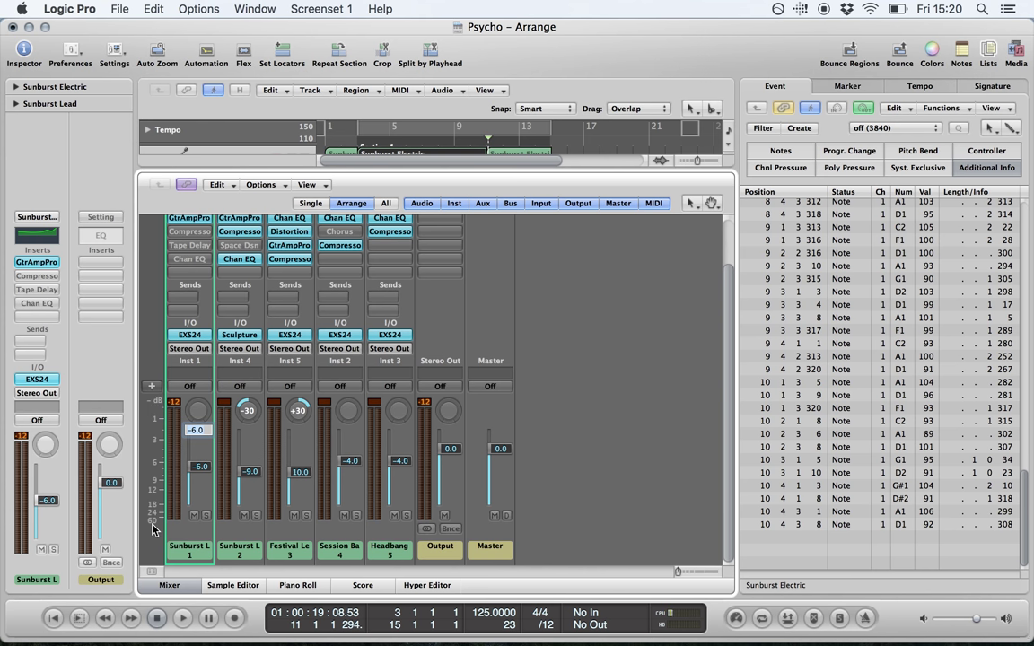
pyautogui.write('-7')
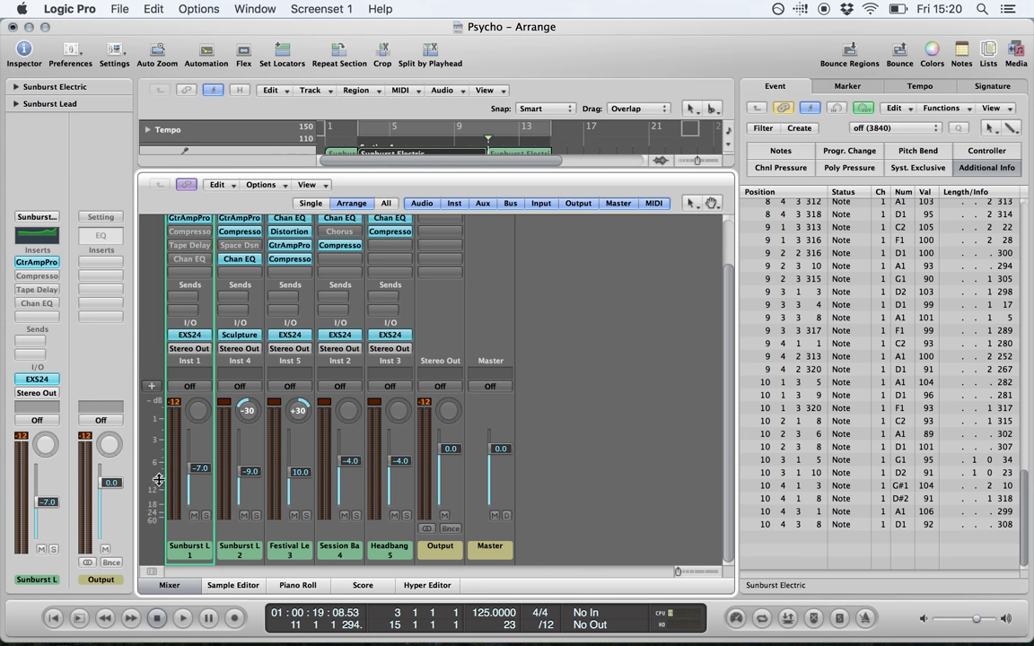
pyautogui.press('Return')
pyautogui.doubleClick(198, 474)
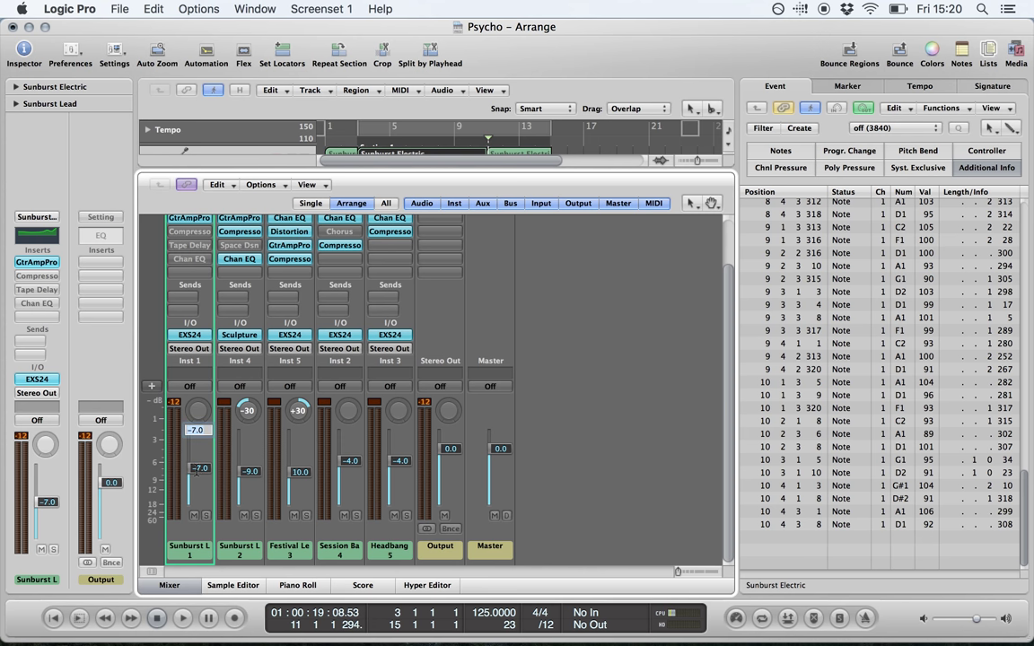
pyautogui.write('-')
pyautogui.press('Return')
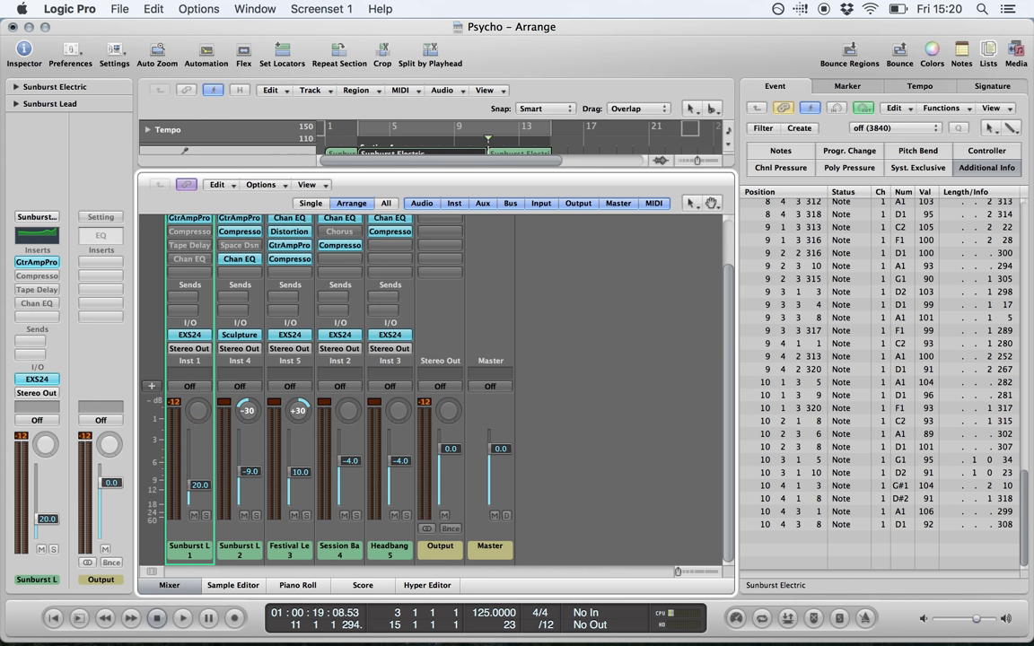
# Step: Set the first Sunburst Lead channel's volume back to -6 dB
pyautogui.doubleClick(201, 487)
pyautogui.write('-6')
pyautogui.press('Return')
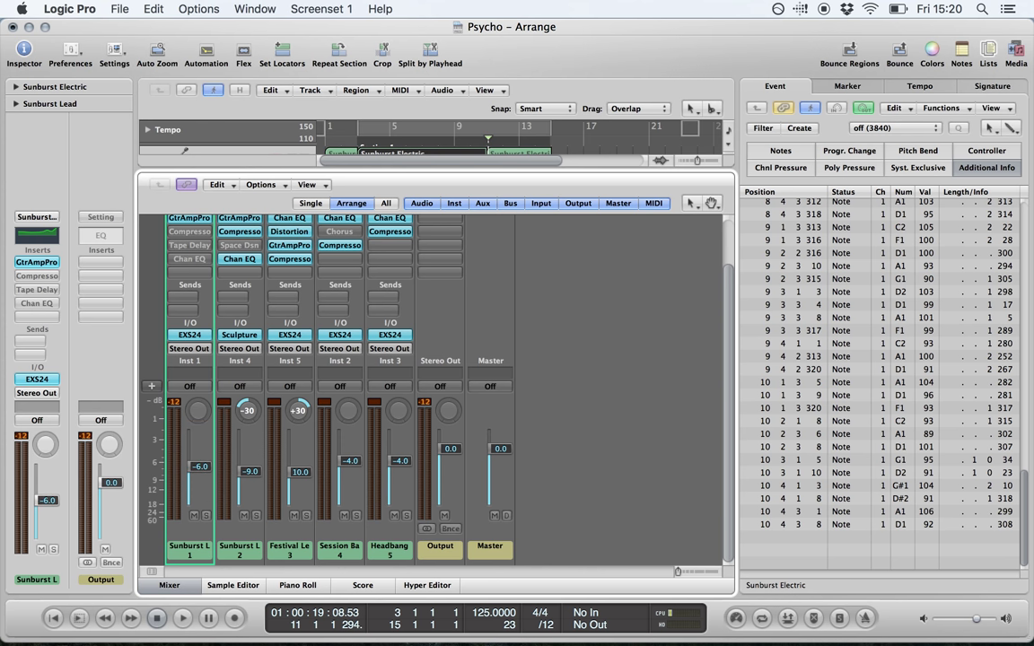
# Step: Try different pan positions on the first Sunburst Lead channel and reset its pan to centre
pyautogui.click(200, 414)
pyautogui.moveTo(200, 415); pyautogui.dragTo(199, 453)
pyautogui.moveTo(199, 453); pyautogui.dragTo(184, 398)
pyautogui.doubleClick(197, 411)
pyautogui.press('Return')
pyautogui.keyDown('alt'); pyautogui.click(197, 411); pyautogui.keyUp('alt')
# Step: Examine the output routing choices for the first Sunburst Lead channel, including the Stereo Output, Surround and Mono options
pyautogui.click(207, 366)
pyautogui.scroll(2, 197, 377)
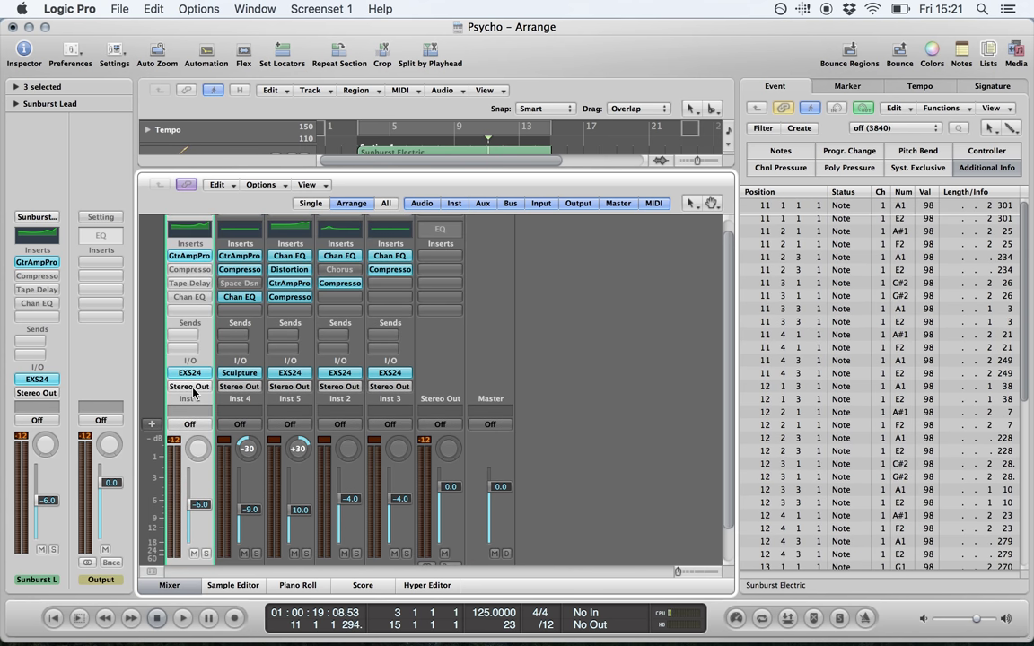
pyautogui.click(190, 387)
pyautogui.moveTo(201, 426)
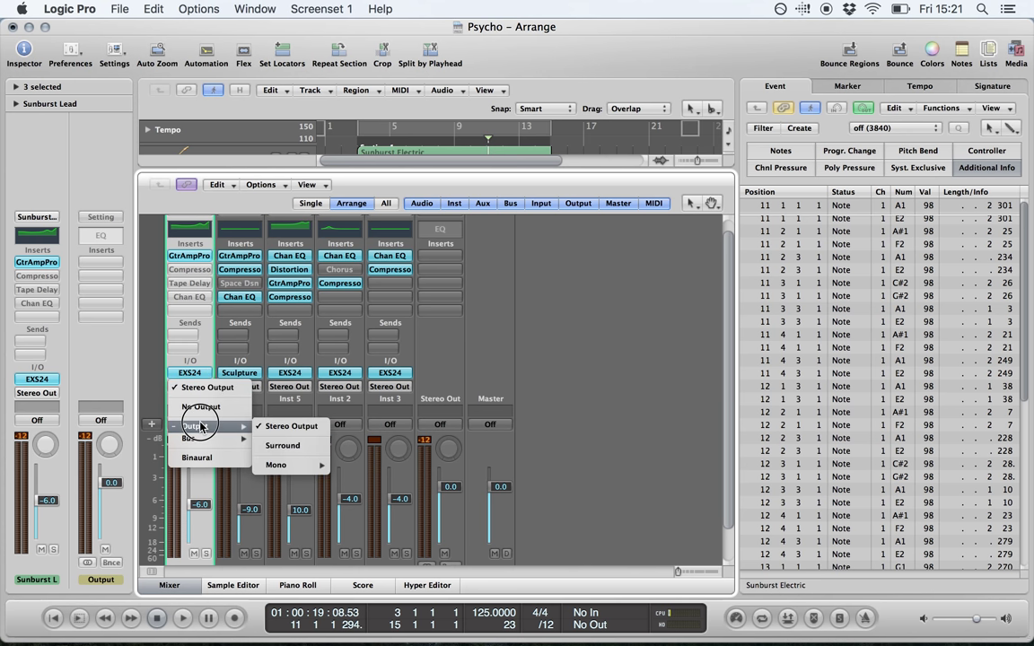
pyautogui.click(136, 384)
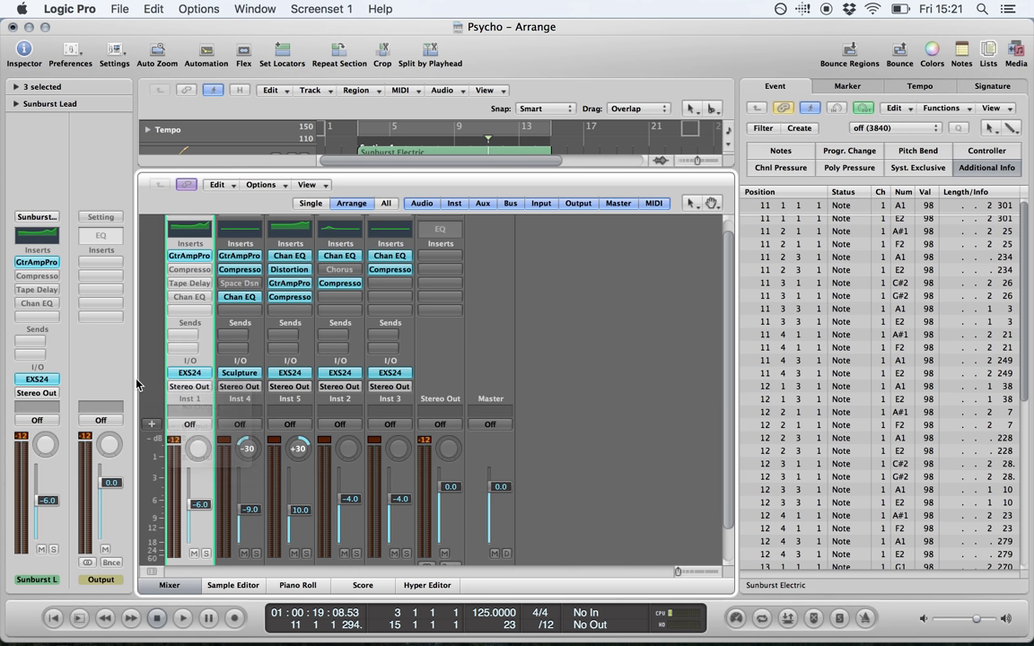
# Step: Examine the software instrument choices and the send options available on the first Sunburst Lead channel
pyautogui.click(191, 376)
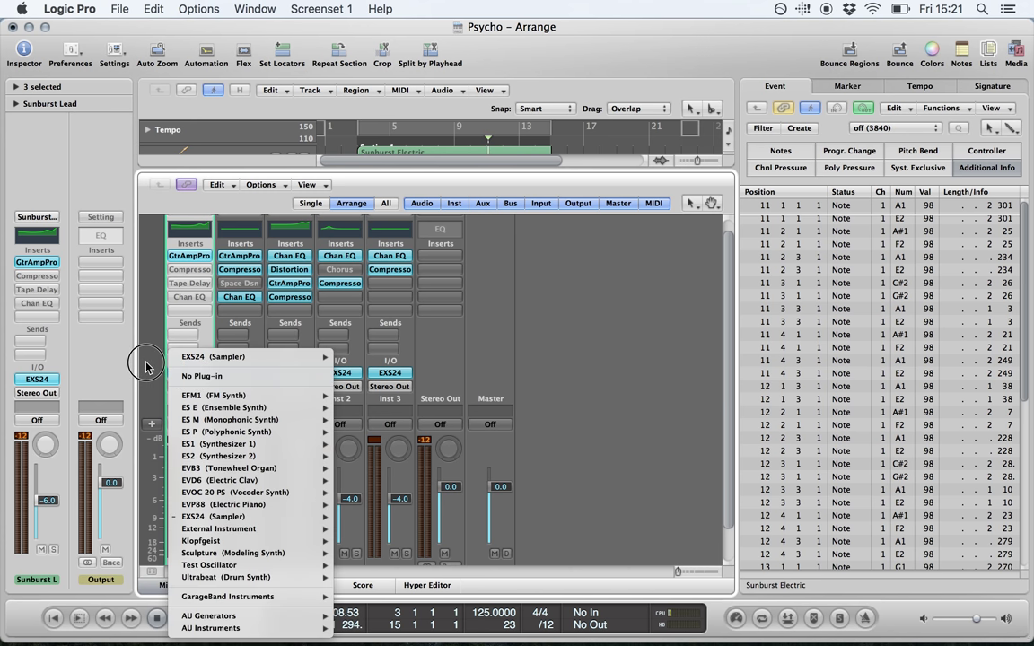
pyautogui.click(147, 366)
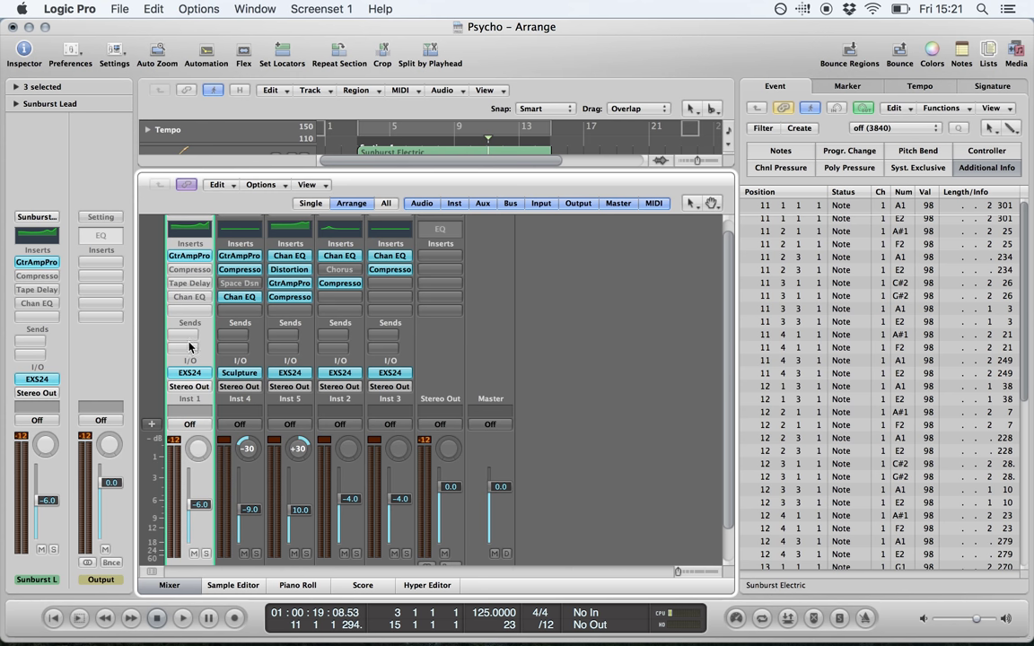
pyautogui.click(185, 335)
pyautogui.moveTo(184, 349)
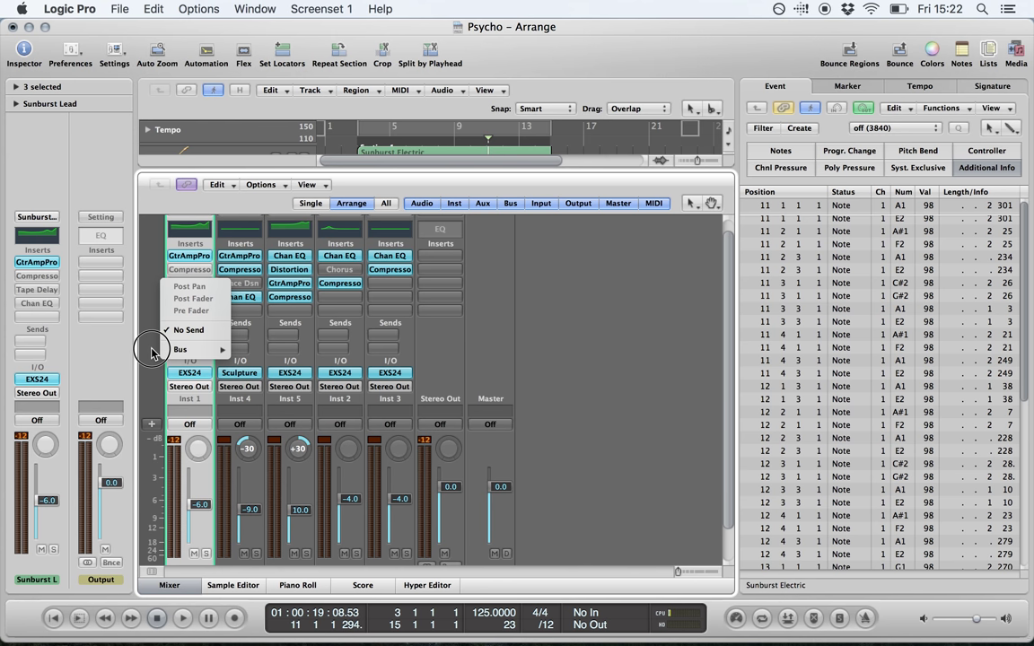
pyautogui.click(152, 351)
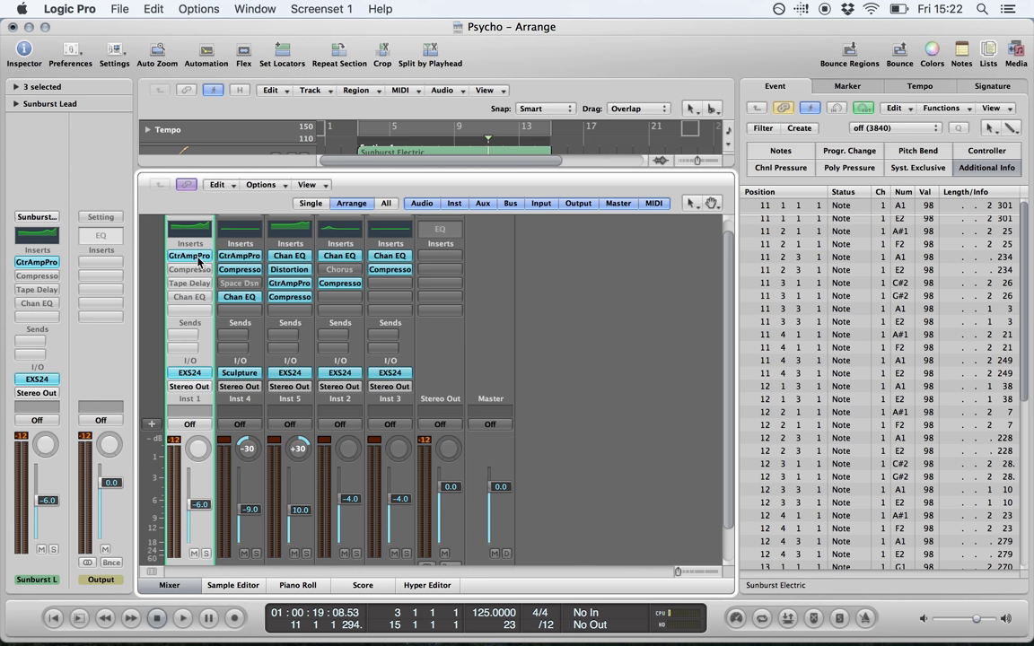
# Step: Remove the Compressor plug-in from the second insert slot of the first Sunburst Lead channel
pyautogui.click(193, 271)
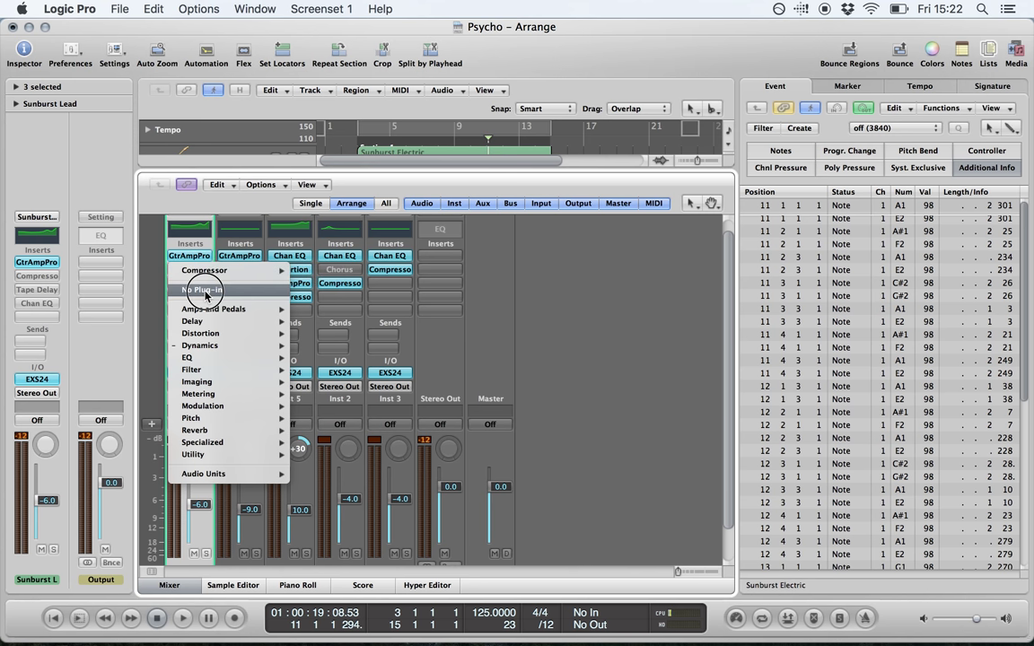
pyautogui.click(206, 292)
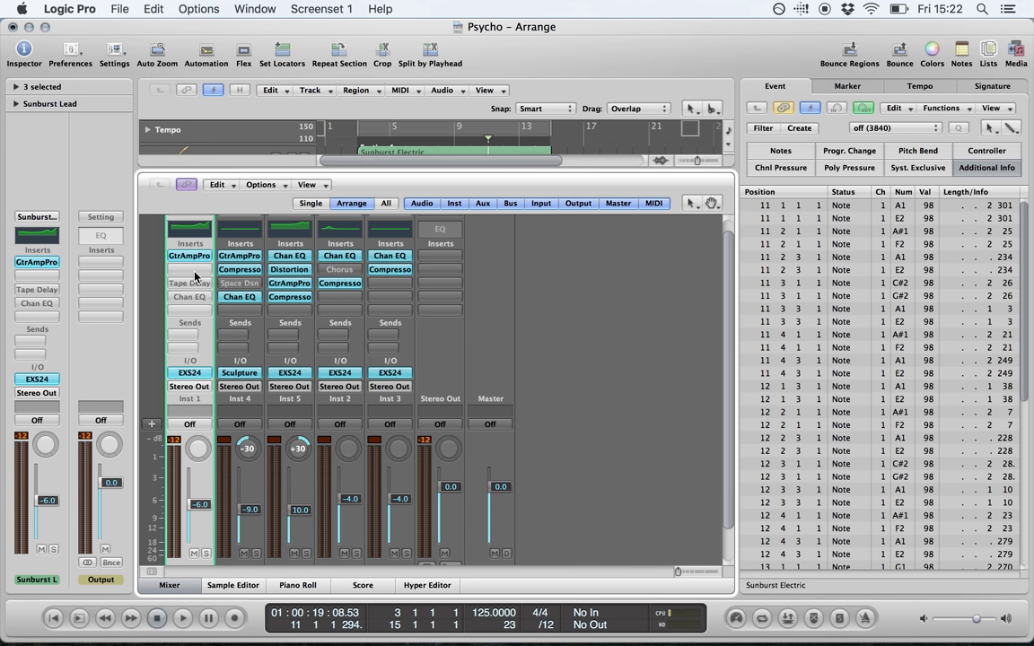
# Step: Examine the Delay, Dynamics and EQ effects available for the empty insert slot on the first Sunburst Lead channel
pyautogui.click(195, 275)
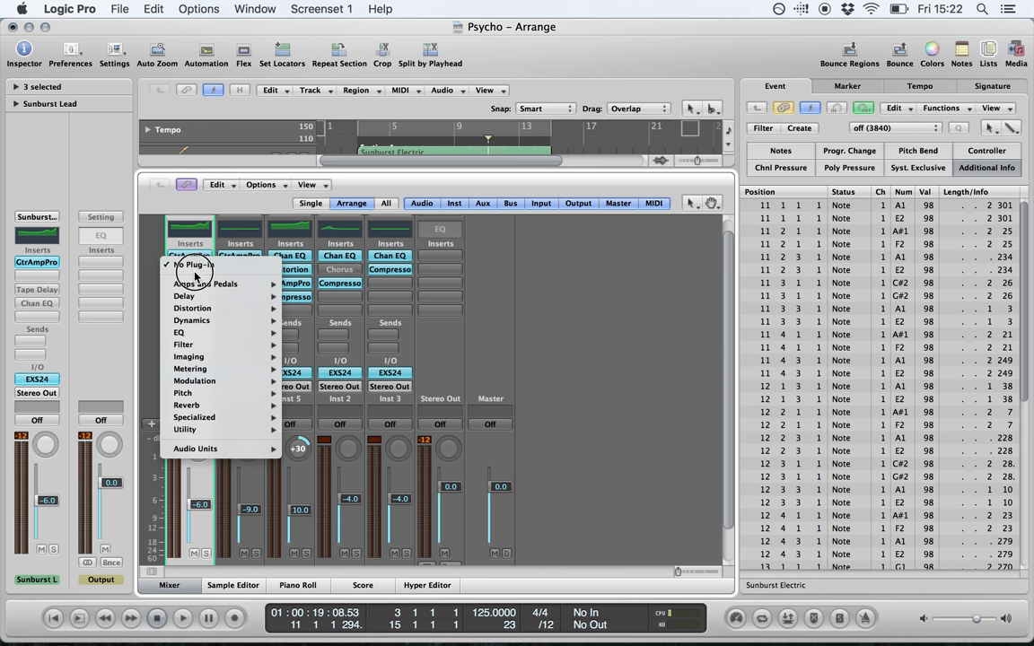
pyautogui.moveTo(201, 299)
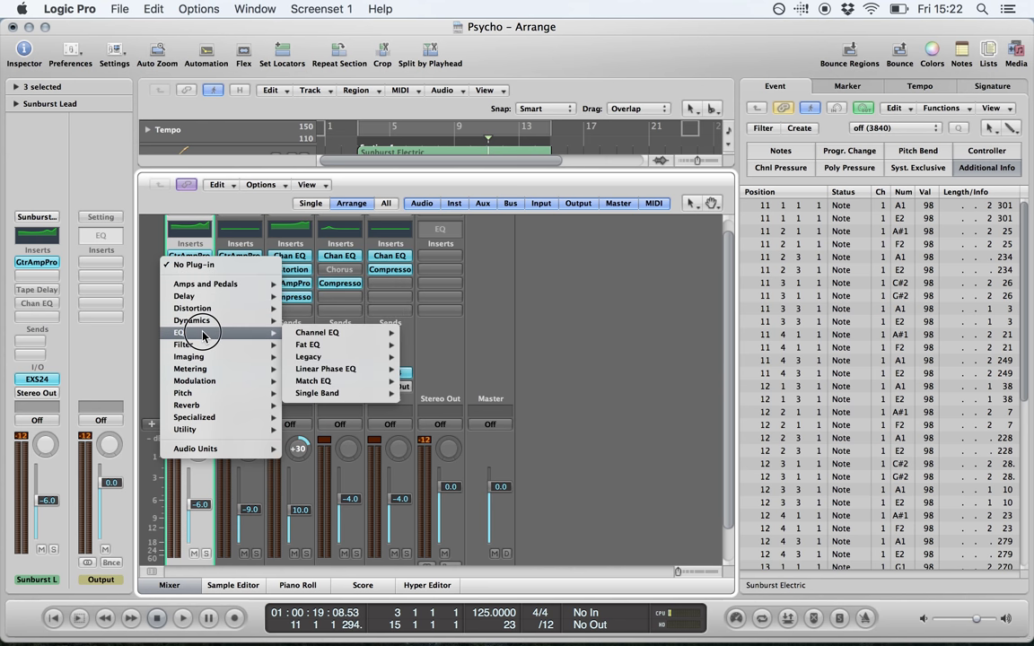
pyautogui.moveTo(206, 338)
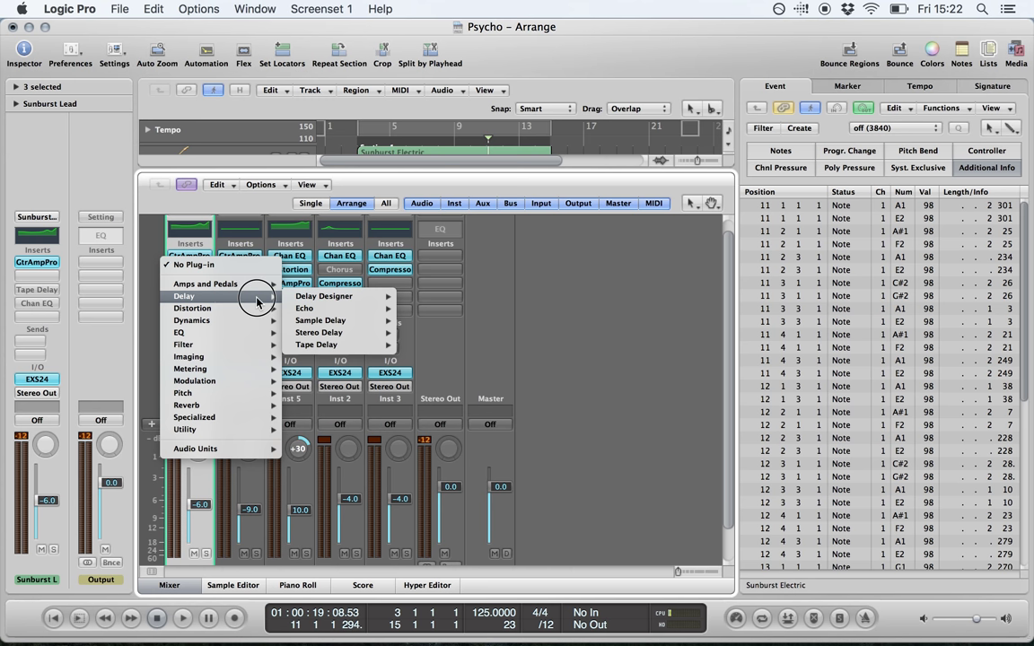
pyautogui.moveTo(327, 348)
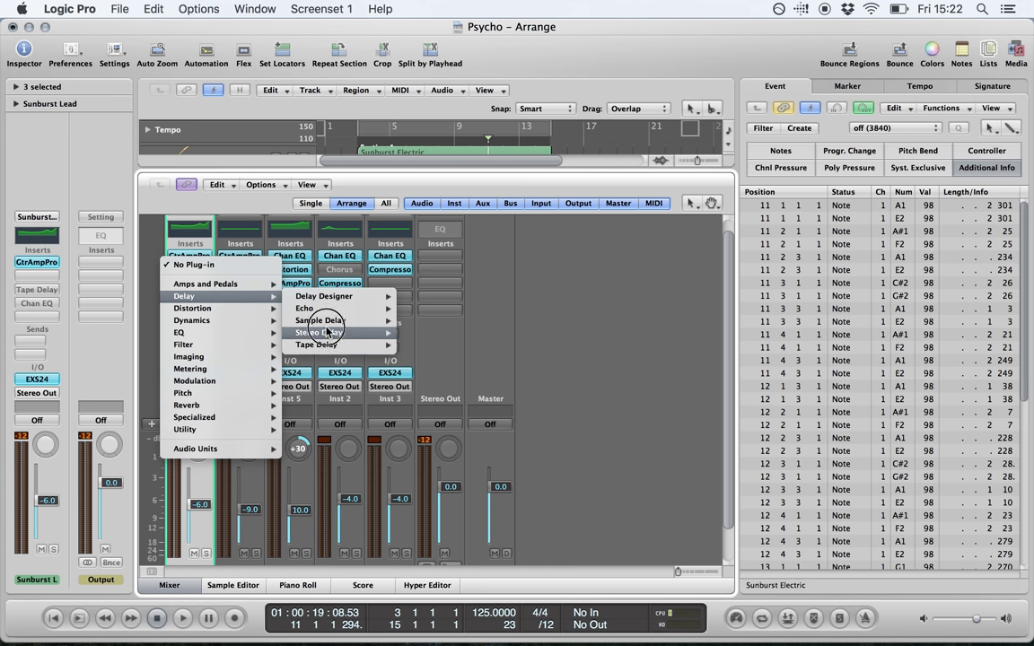
pyautogui.moveTo(332, 298)
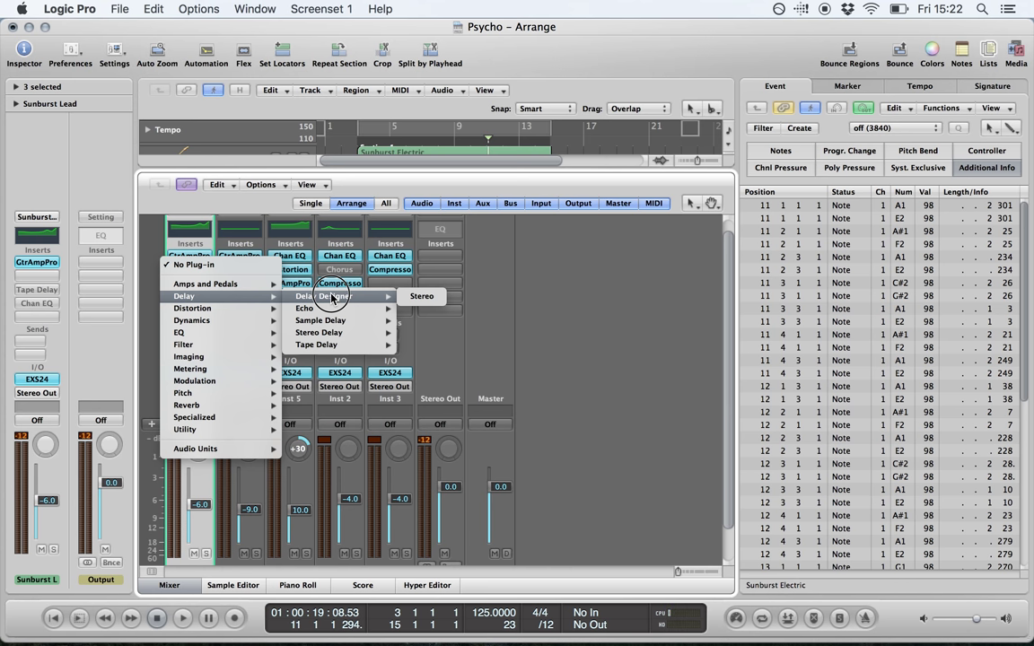
pyautogui.moveTo(249, 334)
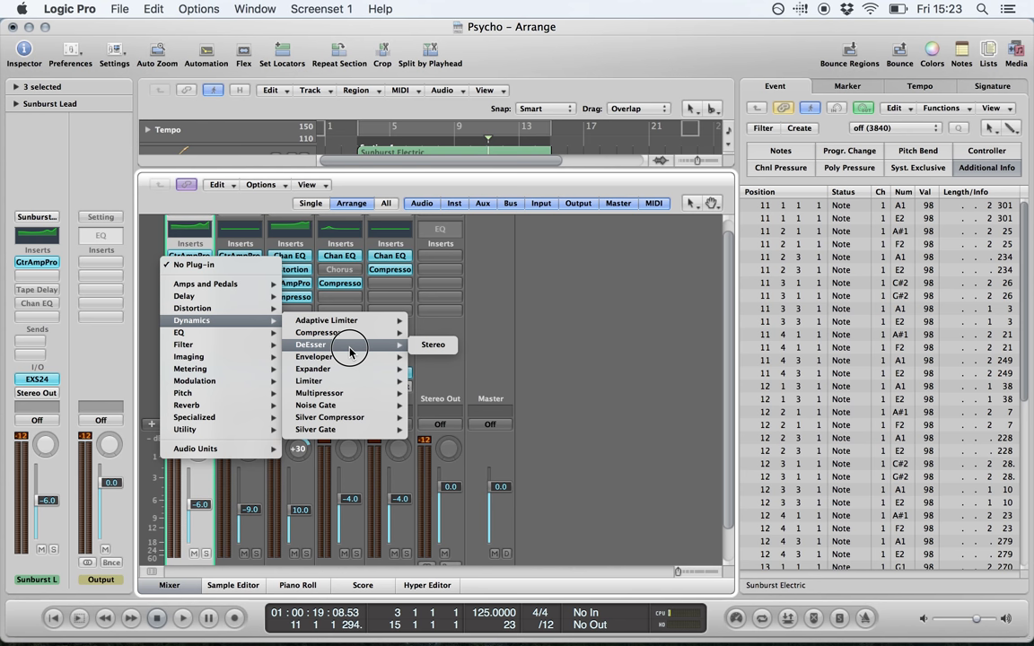
pyautogui.moveTo(363, 385)
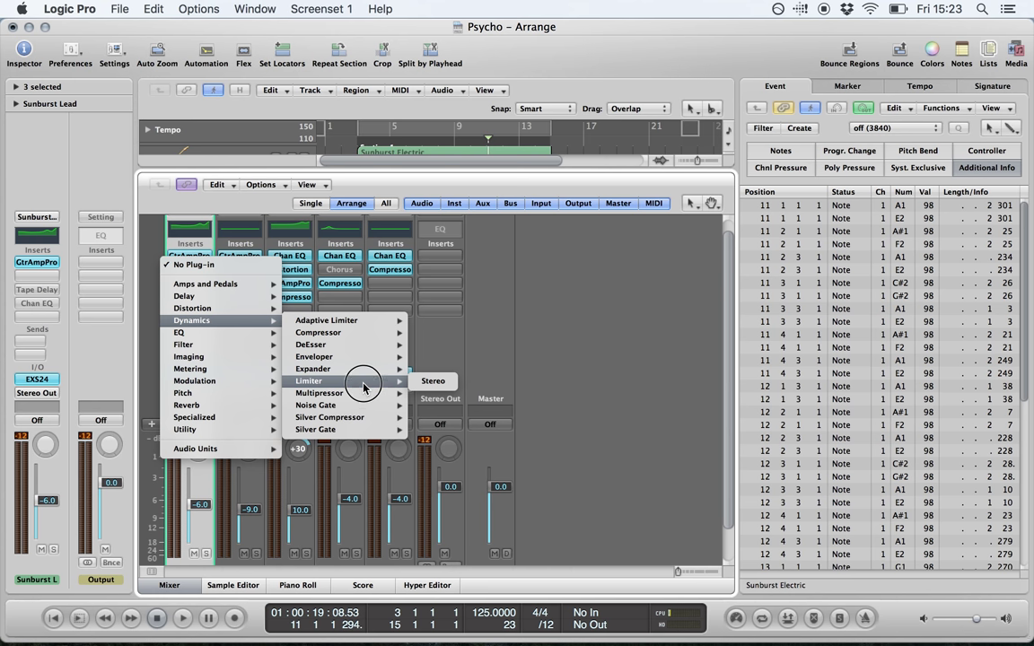
pyautogui.moveTo(369, 405)
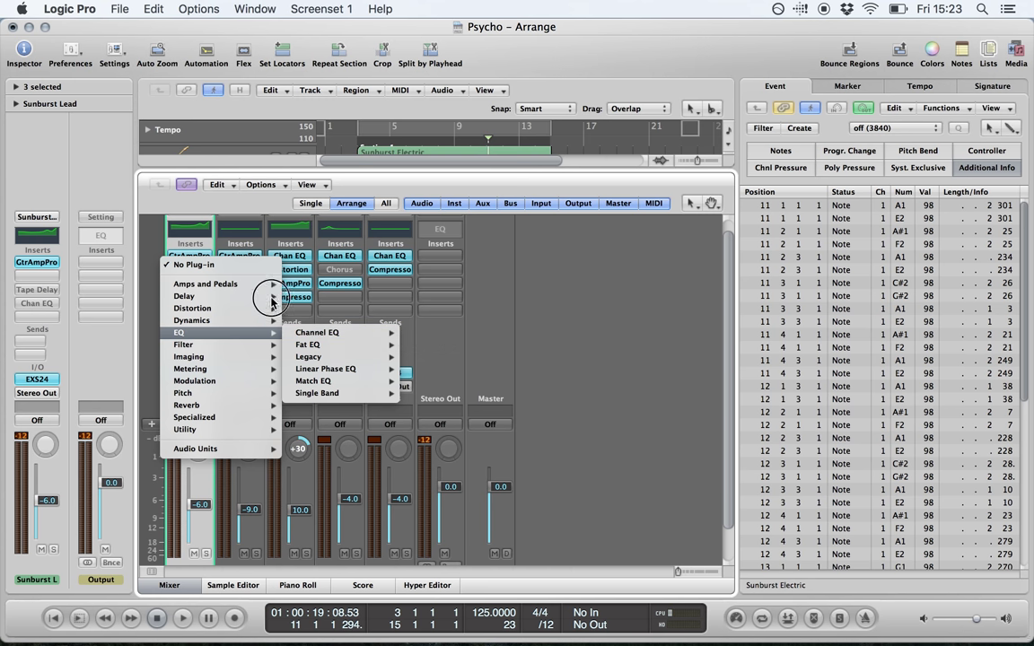
pyautogui.click(225, 212)
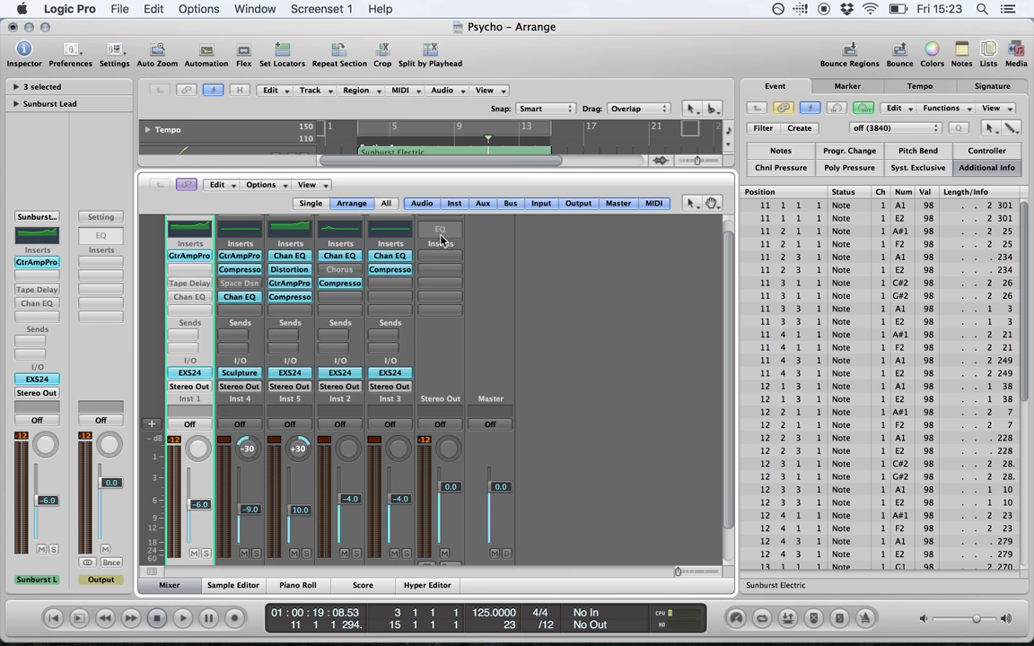
# Step: Demonstrate bypass on the first Sunburst Lead channel's Channel EQ by switching it off and back on, and close the plug-in window
pyautogui.click(190, 231)
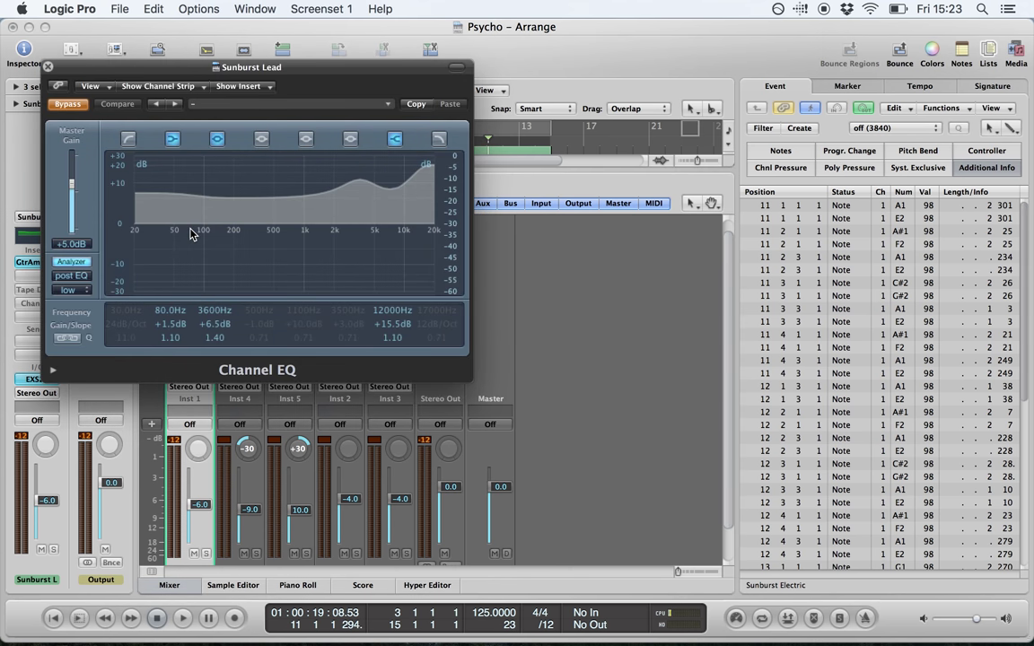
pyautogui.click(69, 106)
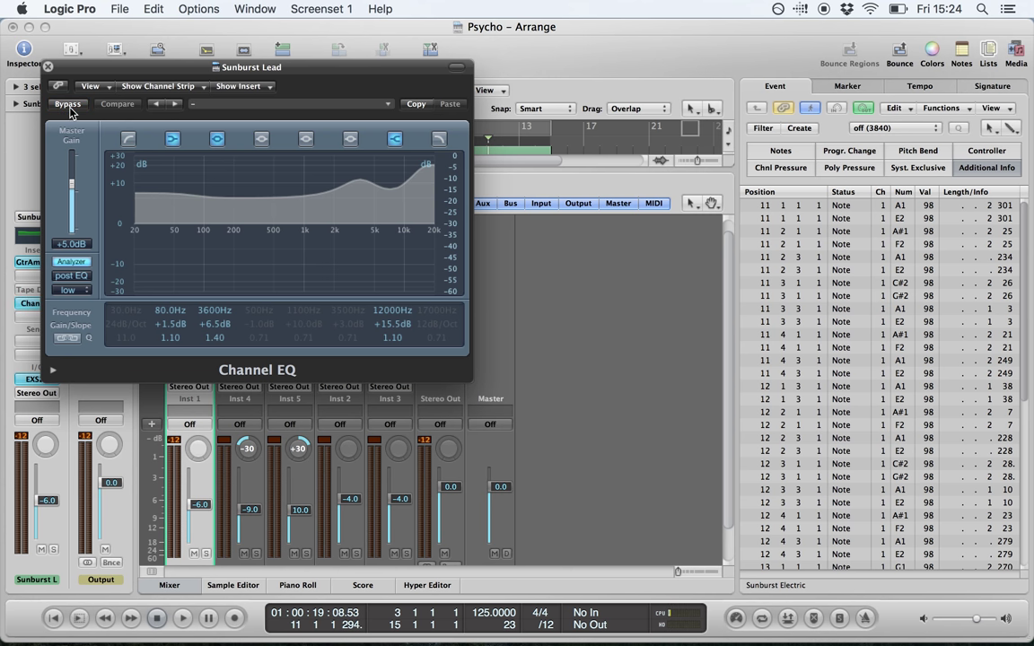
pyautogui.click(71, 108)
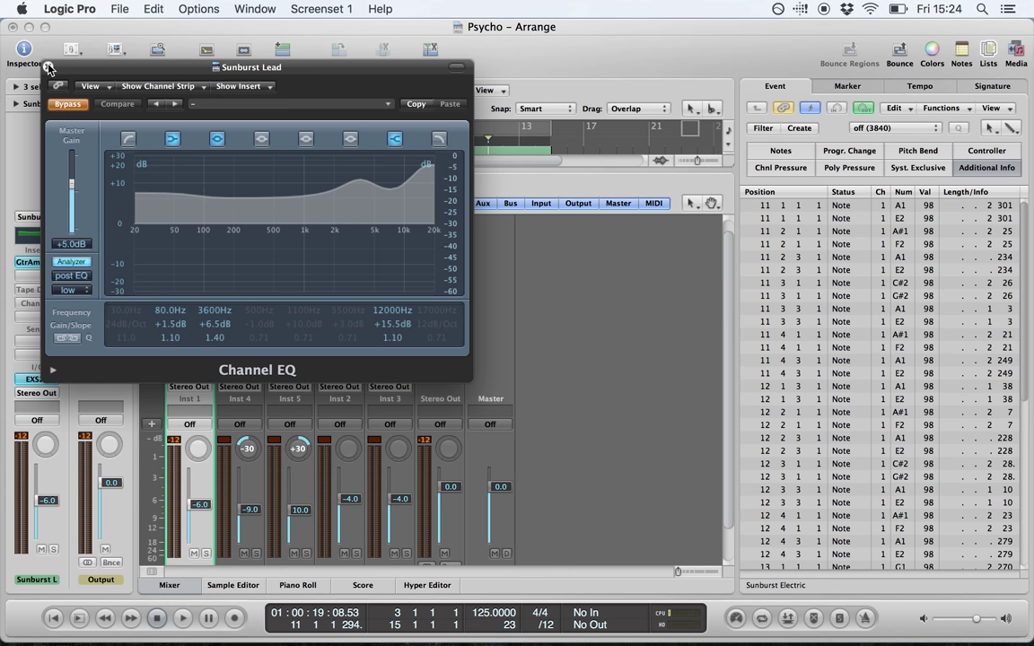
pyautogui.click(49, 68)
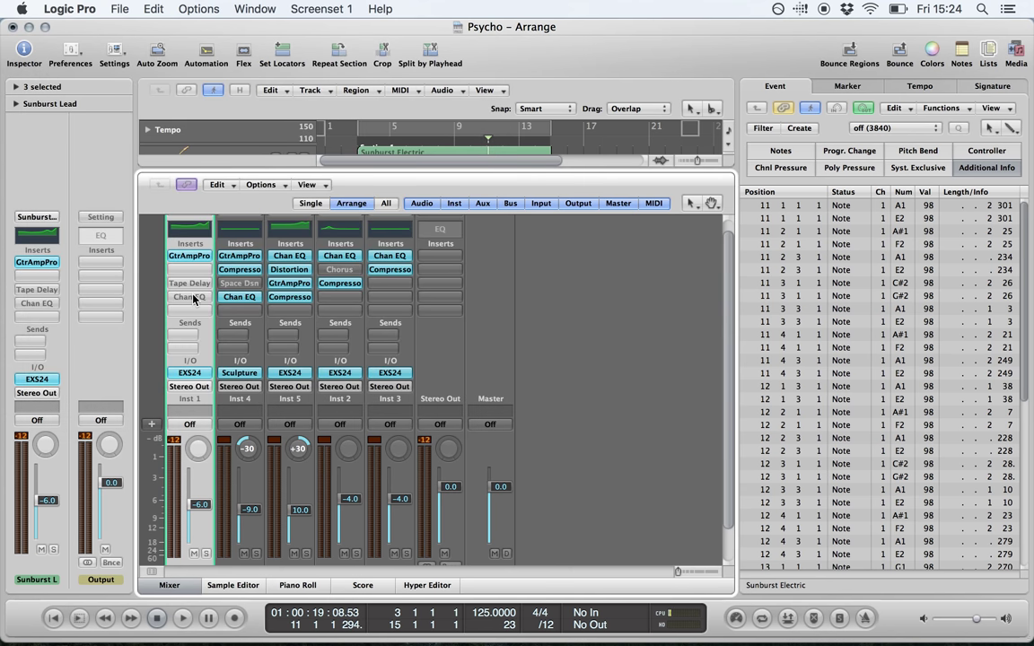
pyautogui.moveTo(192, 298)
pyautogui.mouseDown()
pyautogui.moveTo(187, 286)
pyautogui.moveTo(193, 301)
pyautogui.mouseUp()
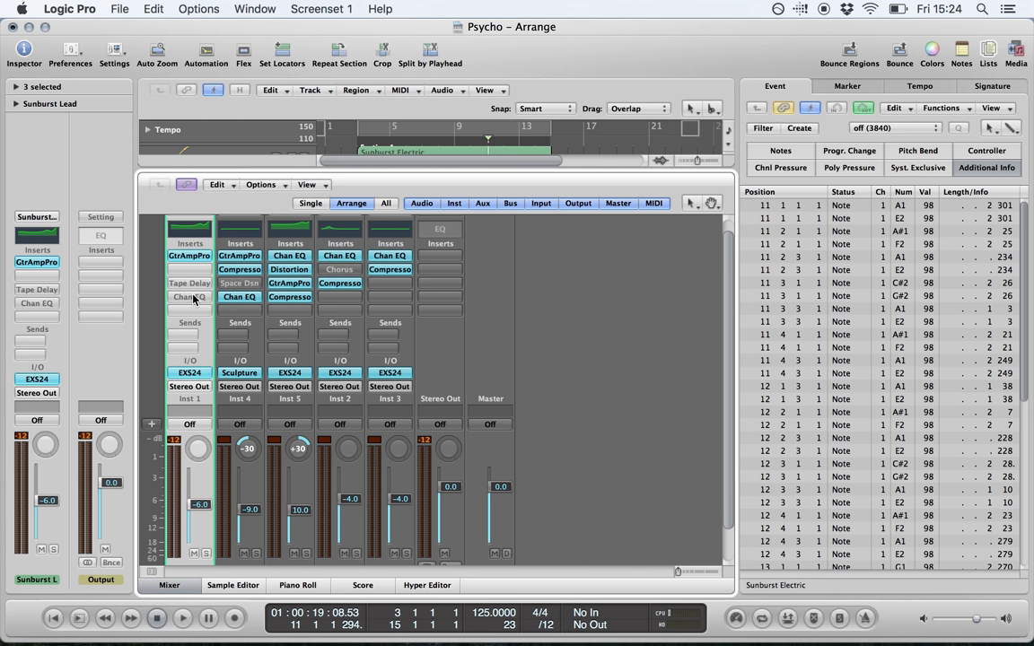
# Step: Add a Channel EQ to the Output channel, close its window, and remove the plug-in again
pyautogui.click(440, 235)
pyautogui.click(439, 235)
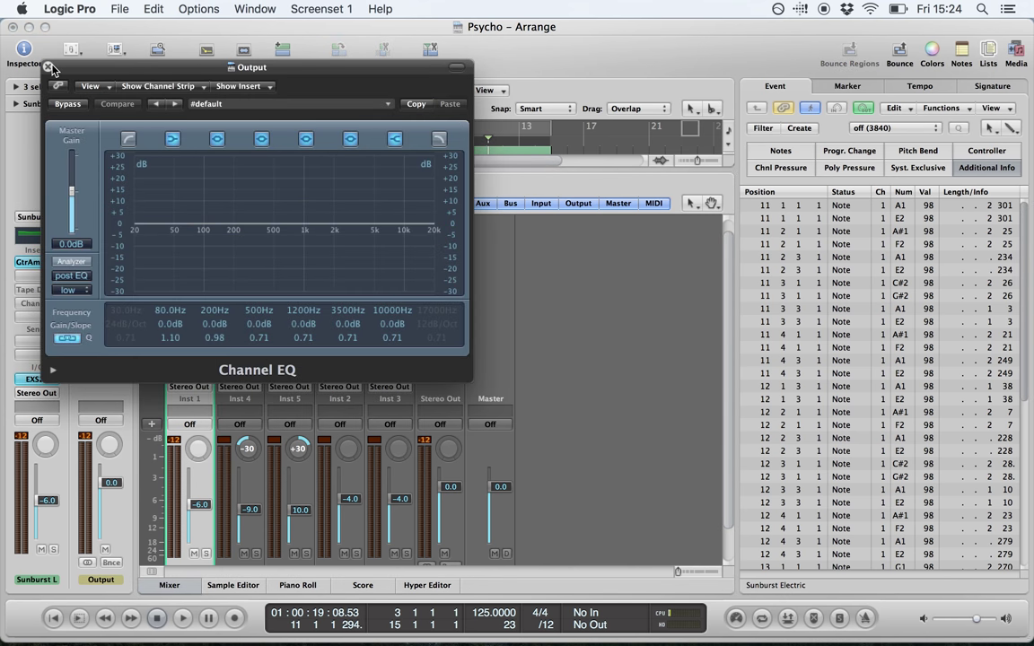
pyautogui.click(49, 64)
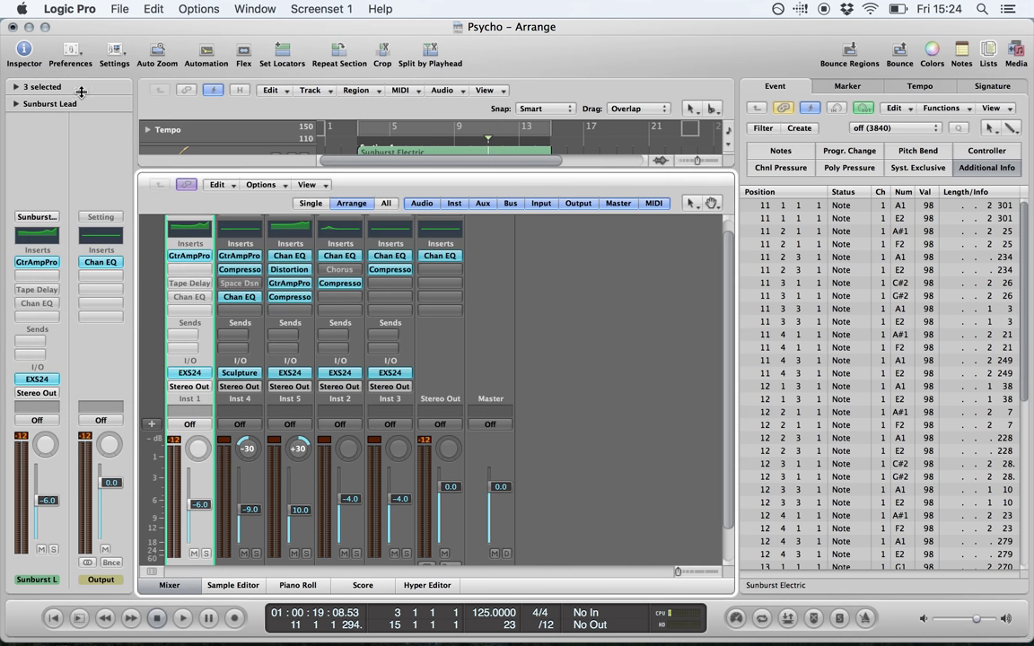
pyautogui.click(435, 258)
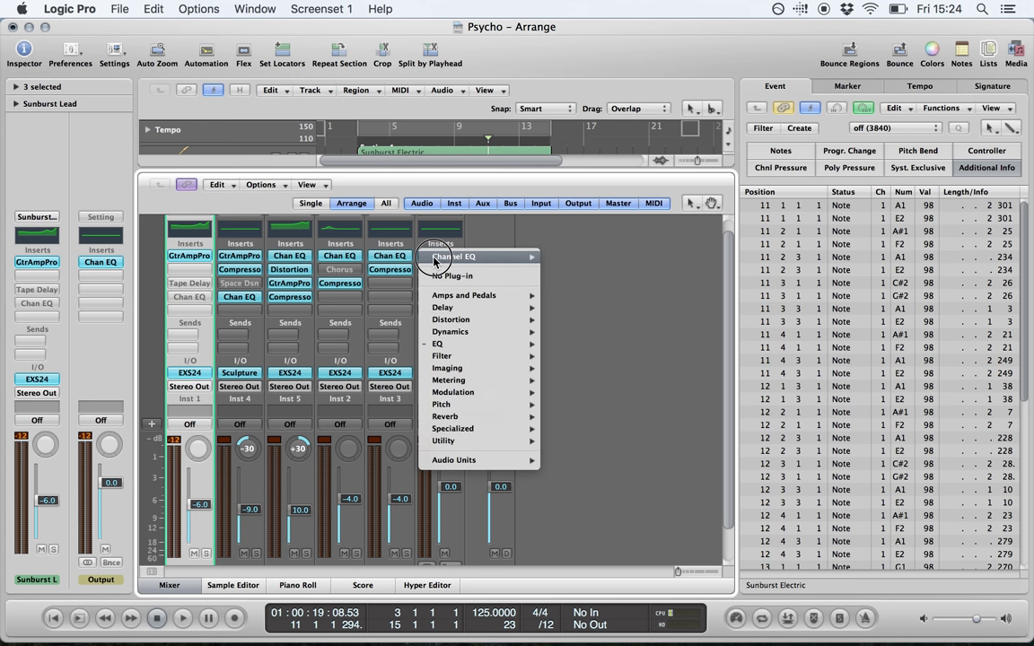
pyautogui.click(444, 275)
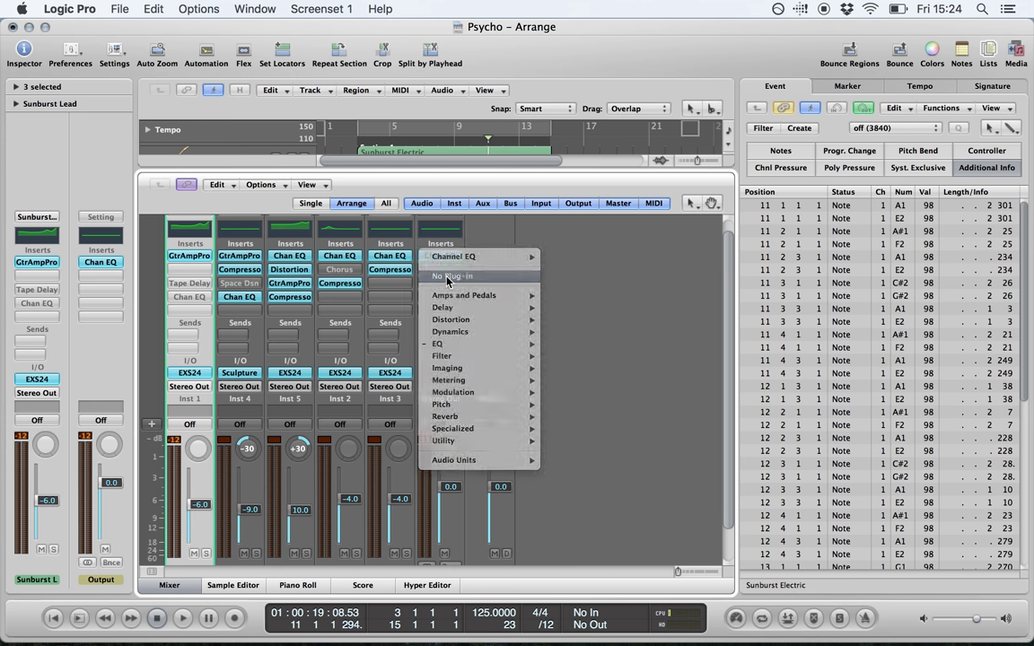
# Step: Examine the Modulation and Reverb effects available for the empty second insert slot on the first Sunburst Lead channel
pyautogui.click(185, 268)
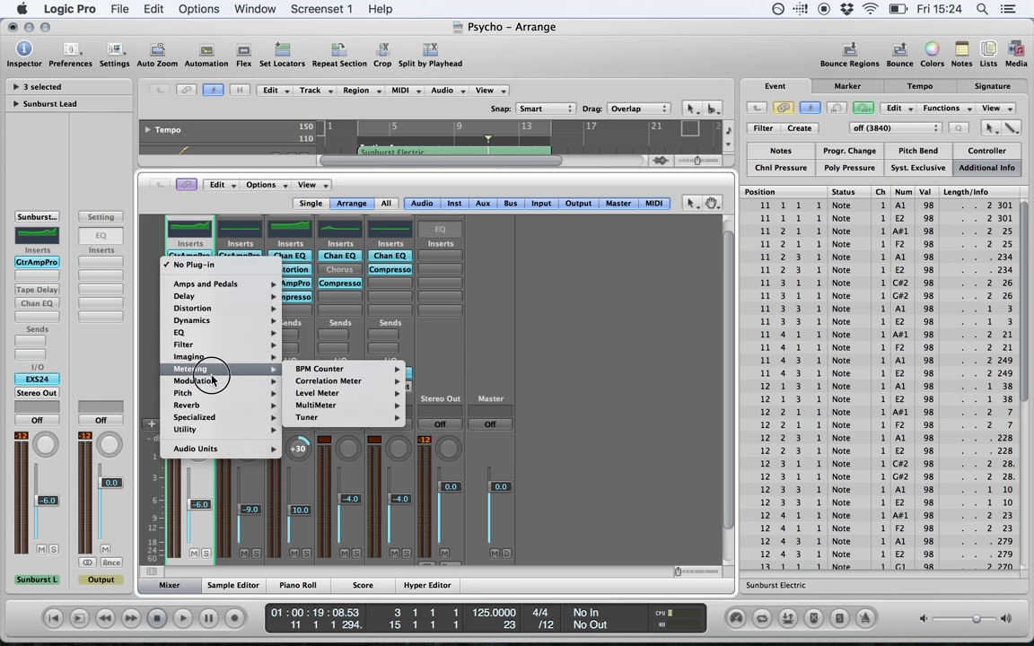
pyautogui.moveTo(215, 384)
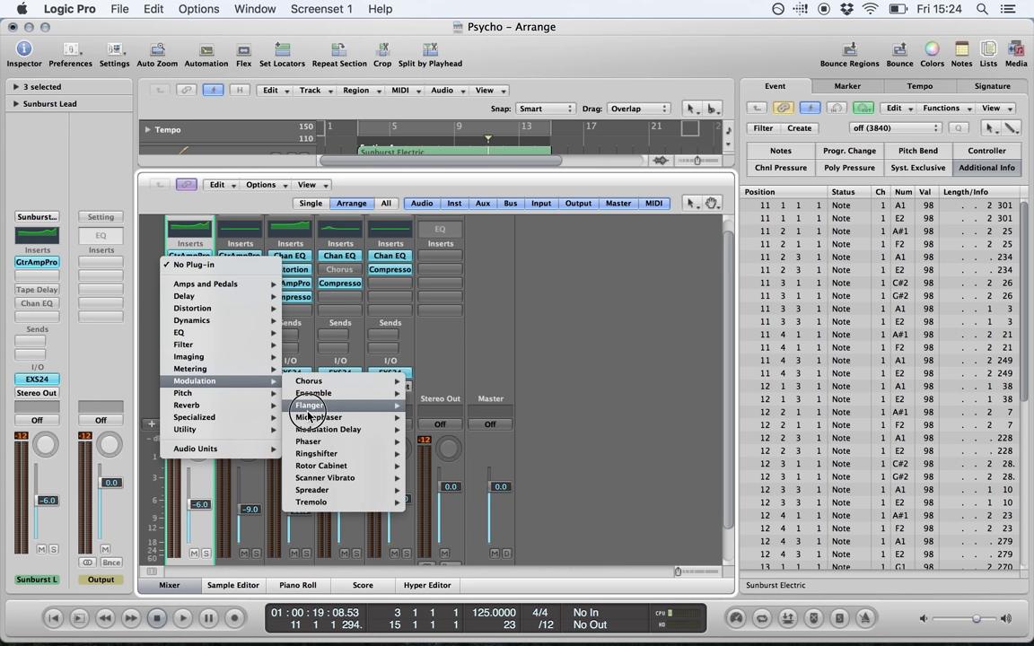
pyautogui.moveTo(310, 443)
pyautogui.moveTo(311, 384)
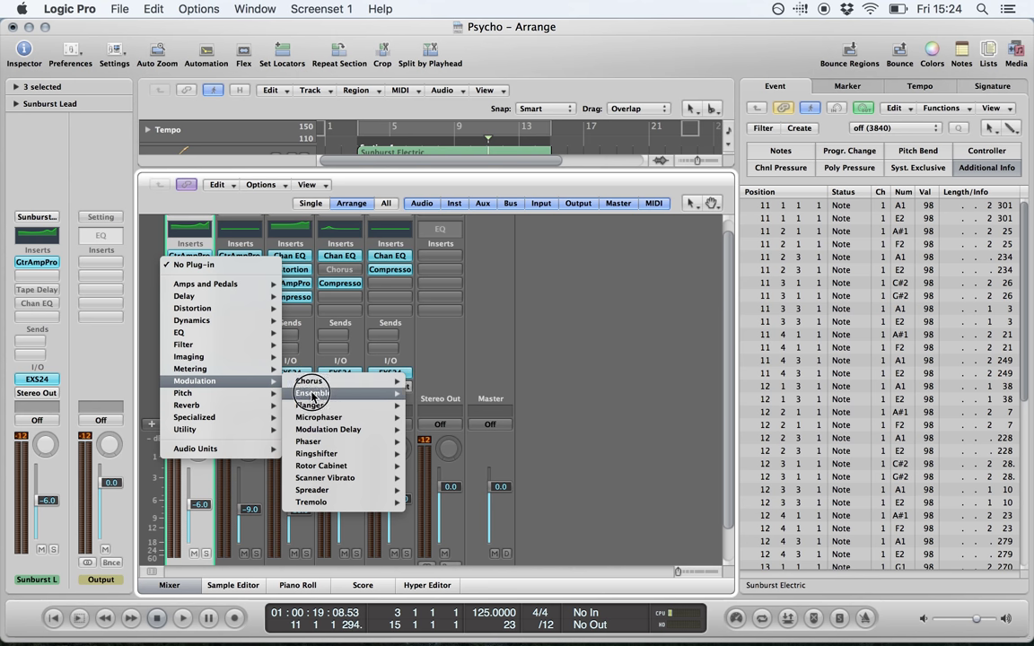
pyautogui.moveTo(318, 409)
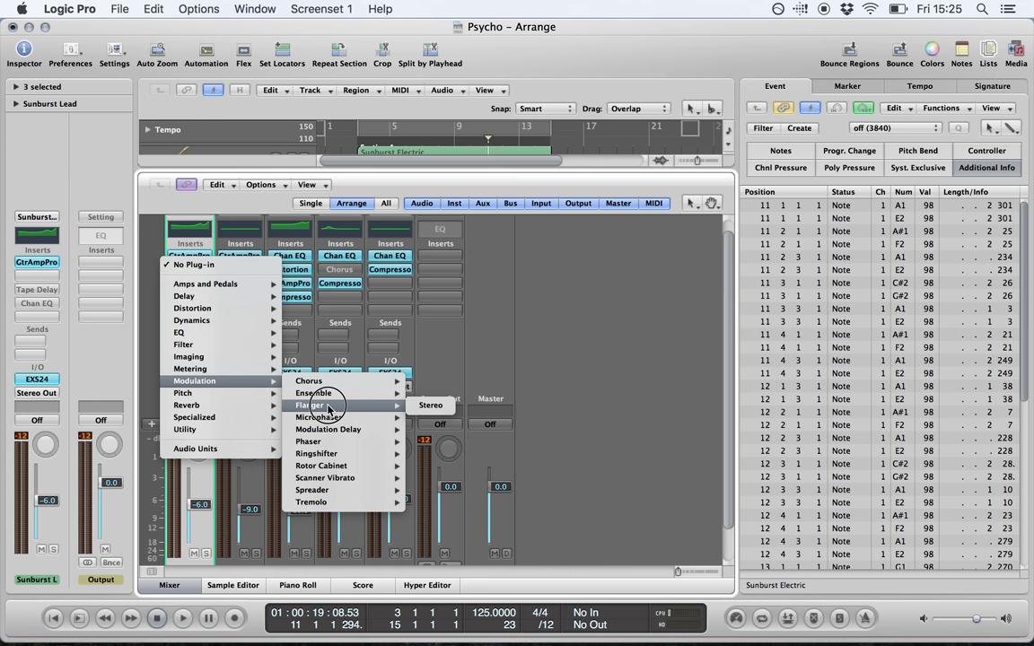
pyautogui.moveTo(342, 447)
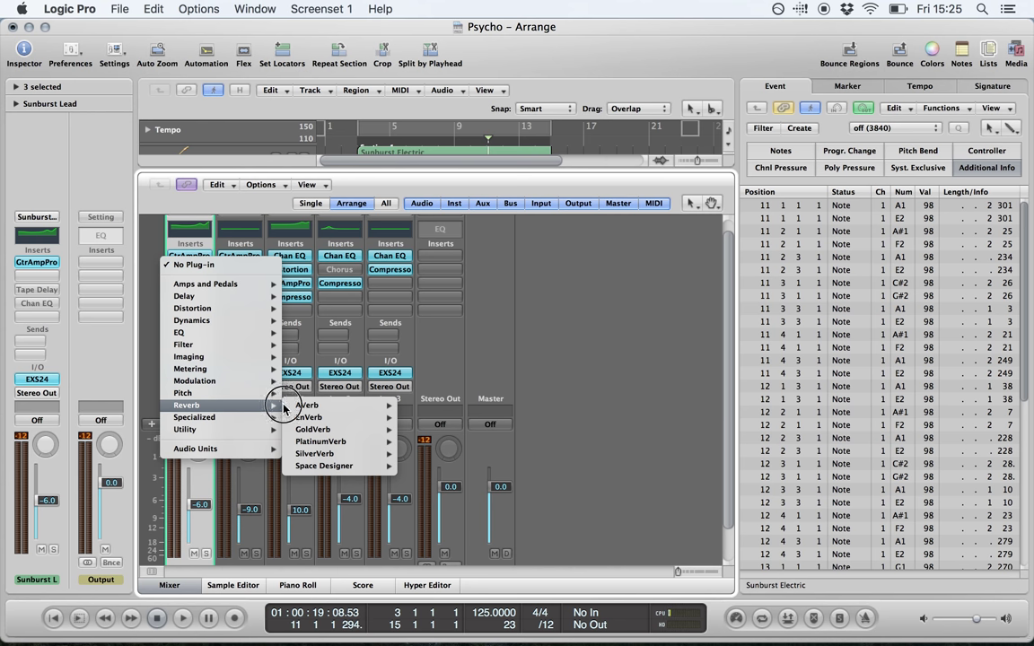
pyautogui.moveTo(307, 410)
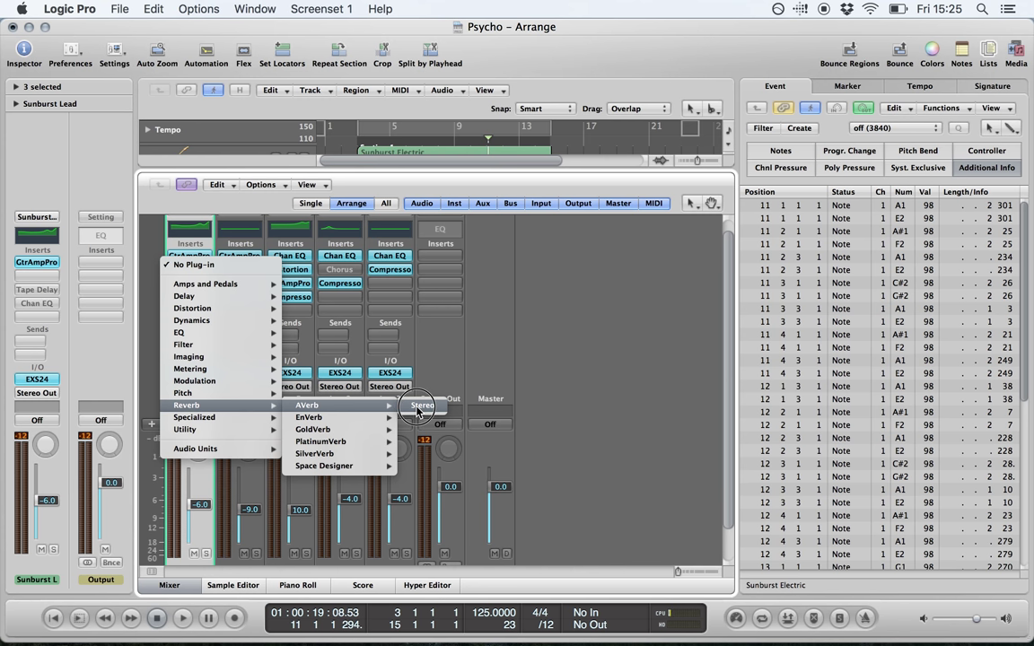
pyautogui.moveTo(357, 420)
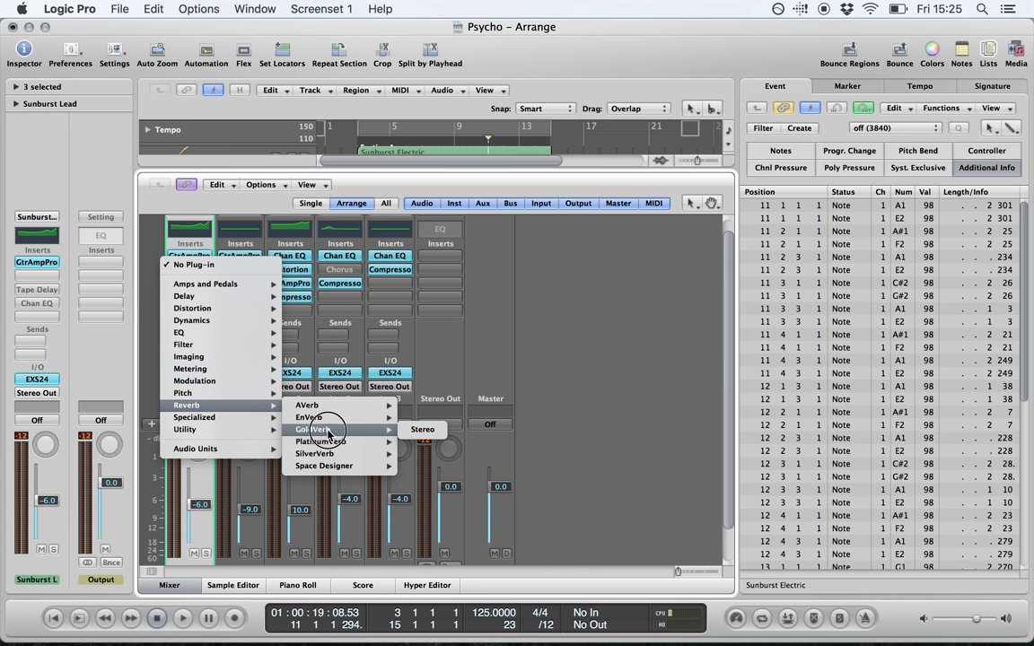
pyautogui.moveTo(340, 460)
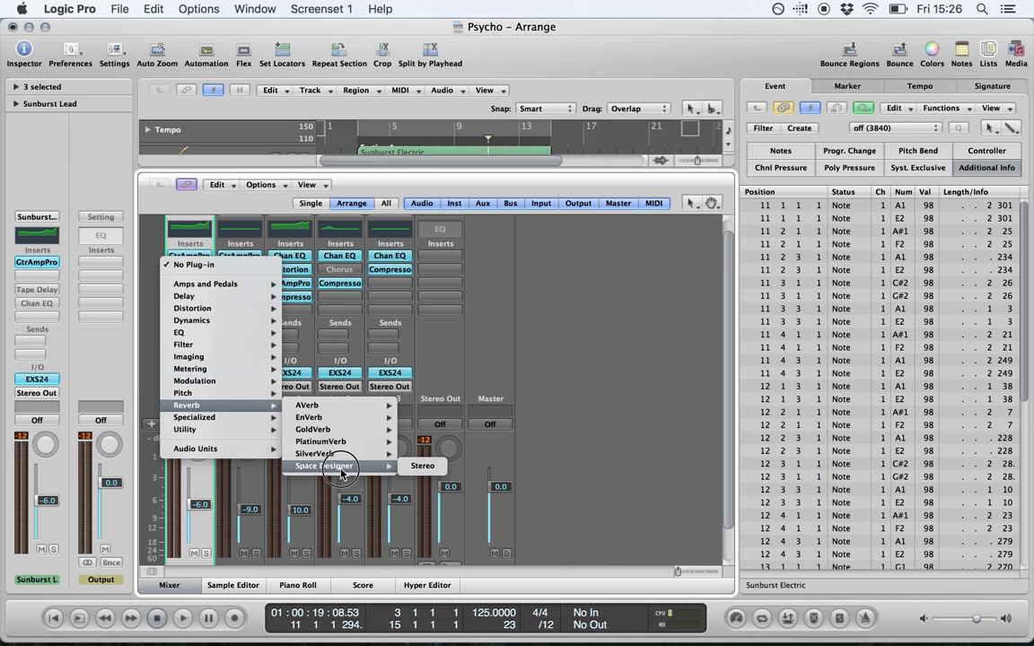
# Step: Insert a stereo Space Designer in the first Sunburst Lead channel's second slot, close its window, and remove the plug-in again
pyautogui.click(421, 468)
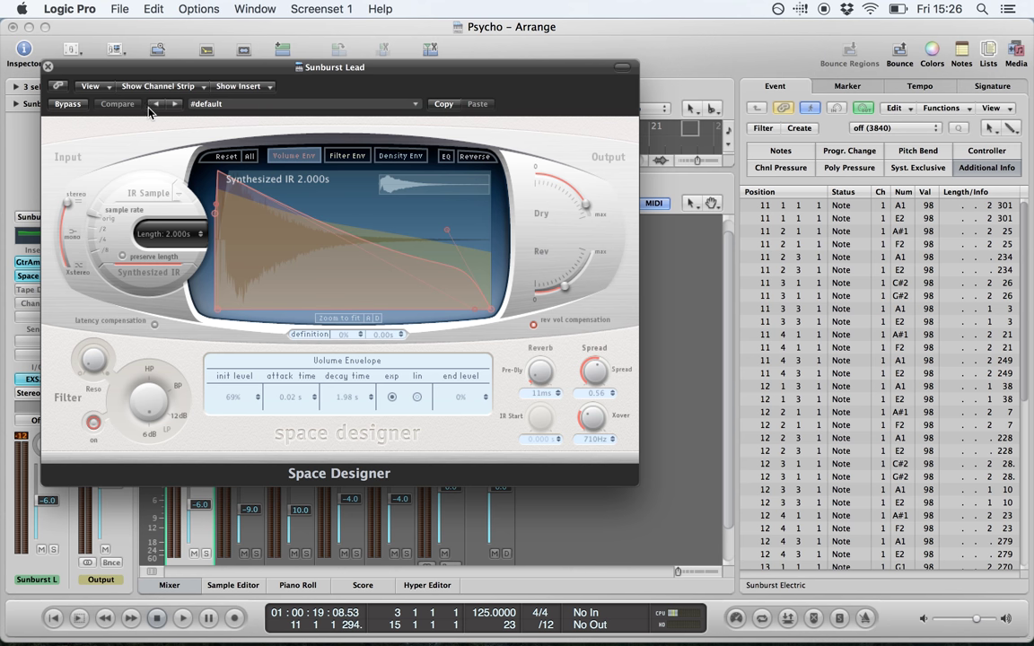
pyautogui.click(48, 68)
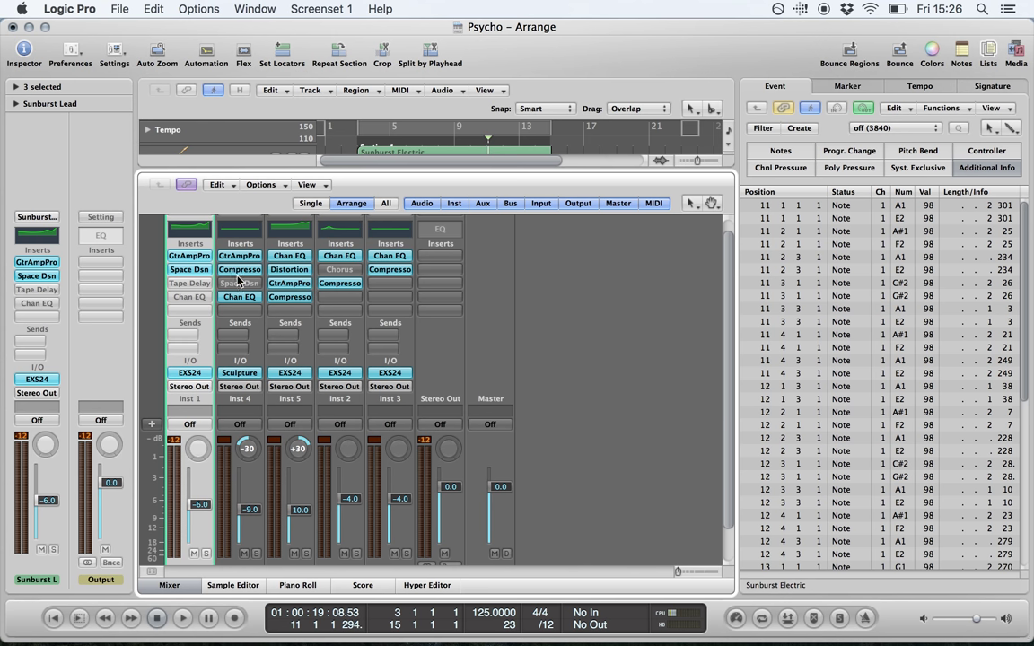
pyautogui.click(190, 269)
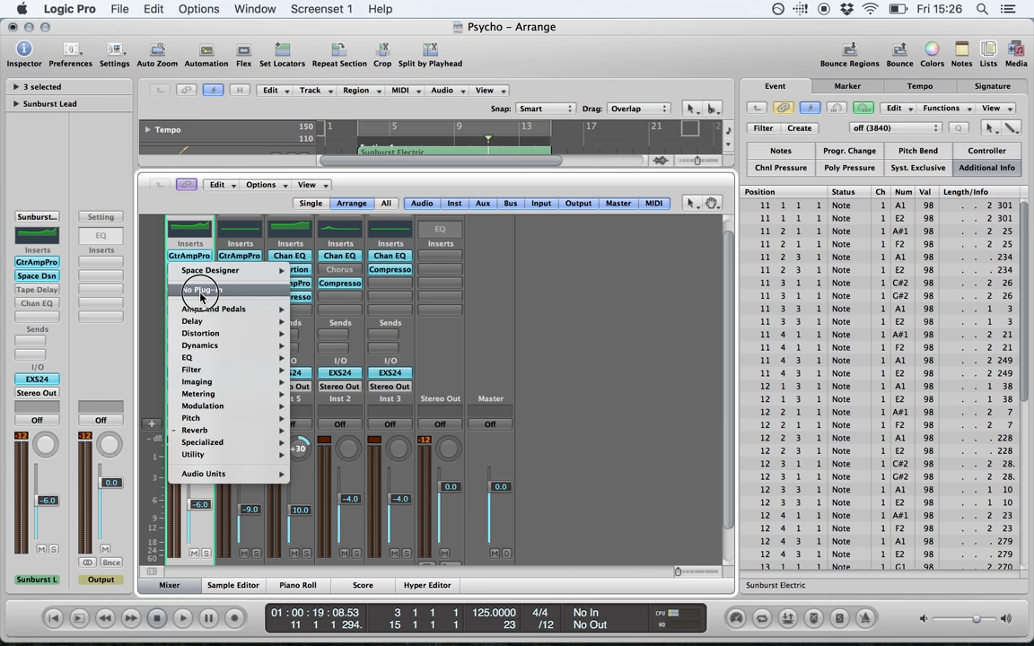
pyautogui.click(200, 290)
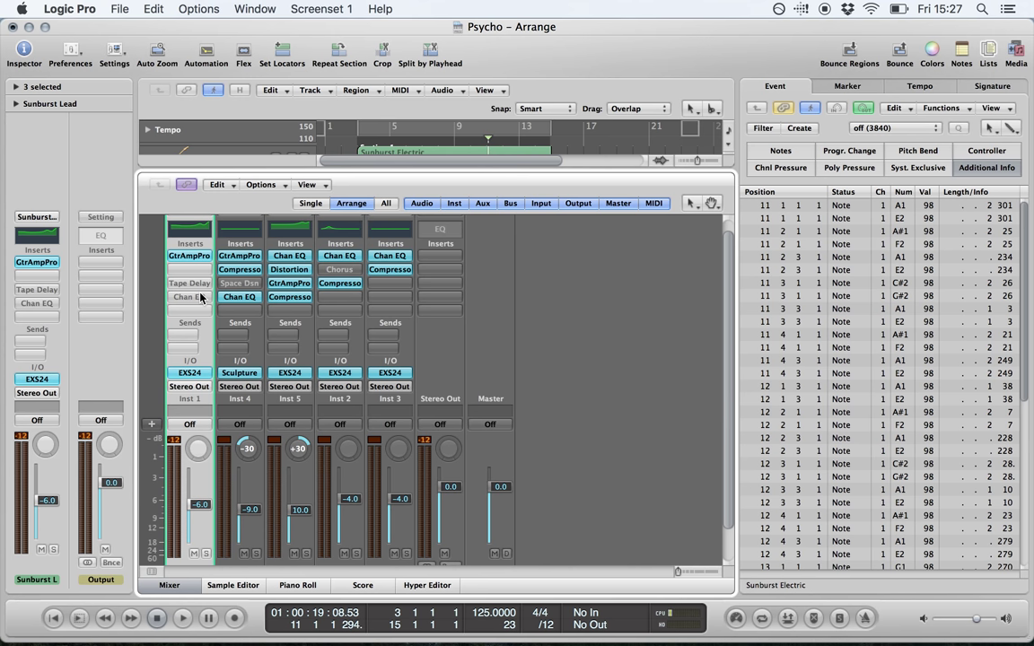
# Step: Select all five instrument channel strips together and play the project from the beginning
pyautogui.scroll(-3, 323, 393)
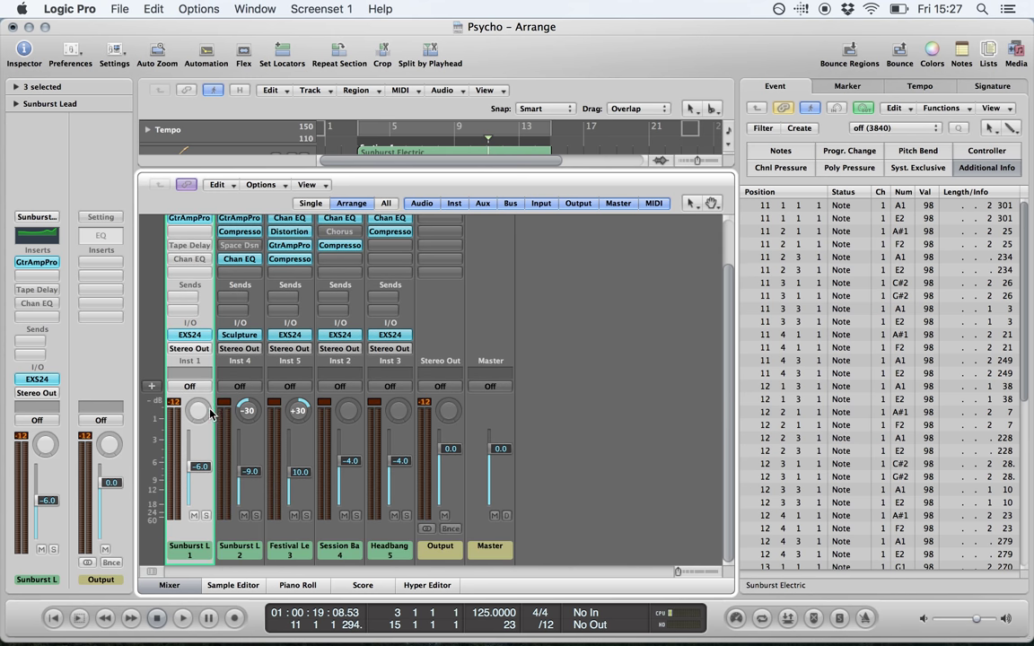
pyautogui.moveTo(196, 364); pyautogui.dragTo(384, 363)
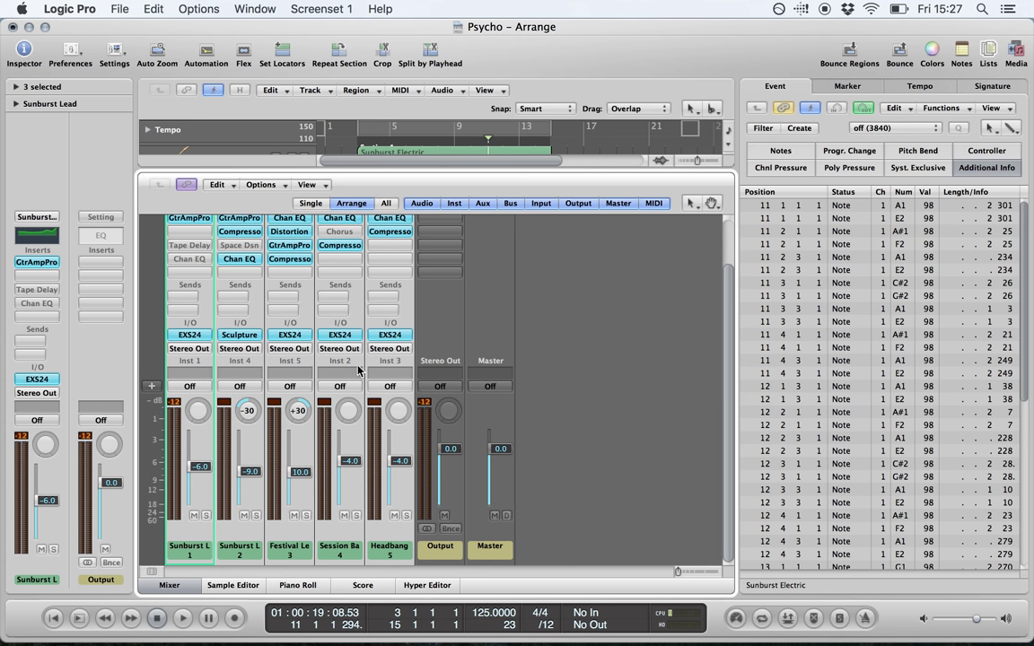
pyautogui.moveTo(202, 362); pyautogui.dragTo(387, 379)
pyautogui.moveTo(350, 458)
pyautogui.mouseDown()
pyautogui.moveTo(354, 445)
pyautogui.moveTo(362, 464)
pyautogui.mouseUp()
pyautogui.press('Return')
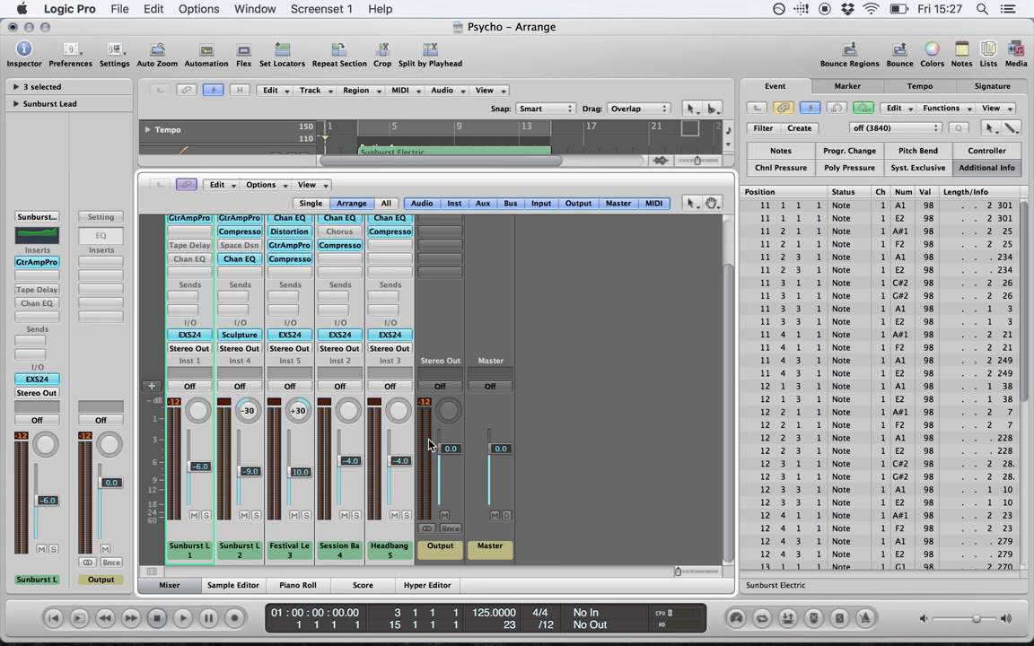
pyautogui.press('space')
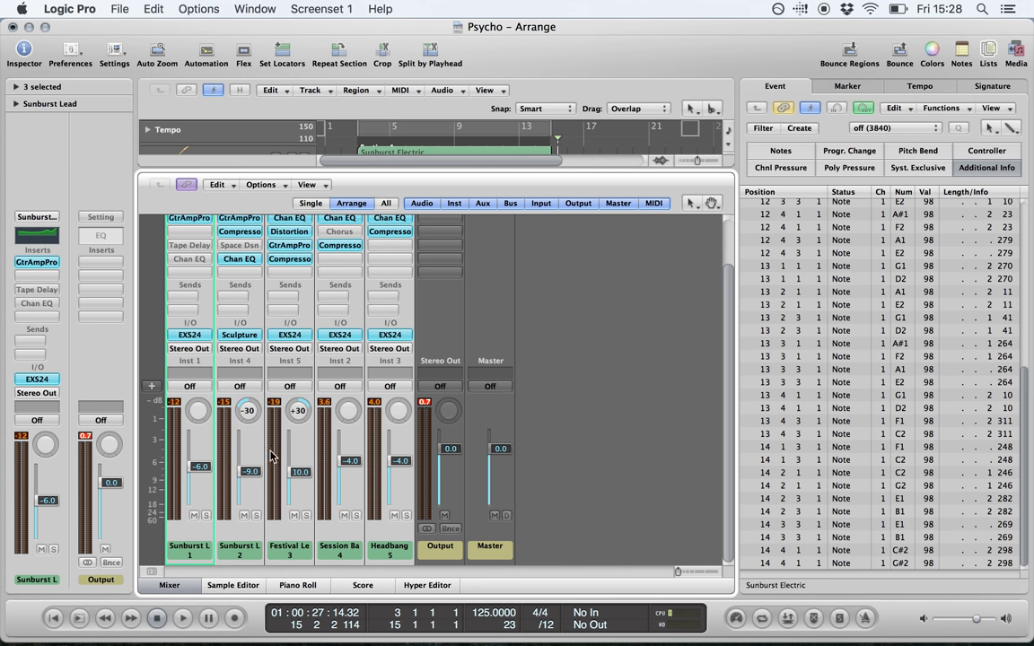
# Step: Lower the five selected channel faders together by 1 dB, bringing Headbanger to -5.0 dB, and reset the Output channel's peak indicator
pyautogui.click(397, 469)
pyautogui.moveTo(398, 470); pyautogui.dragTo(397, 478)
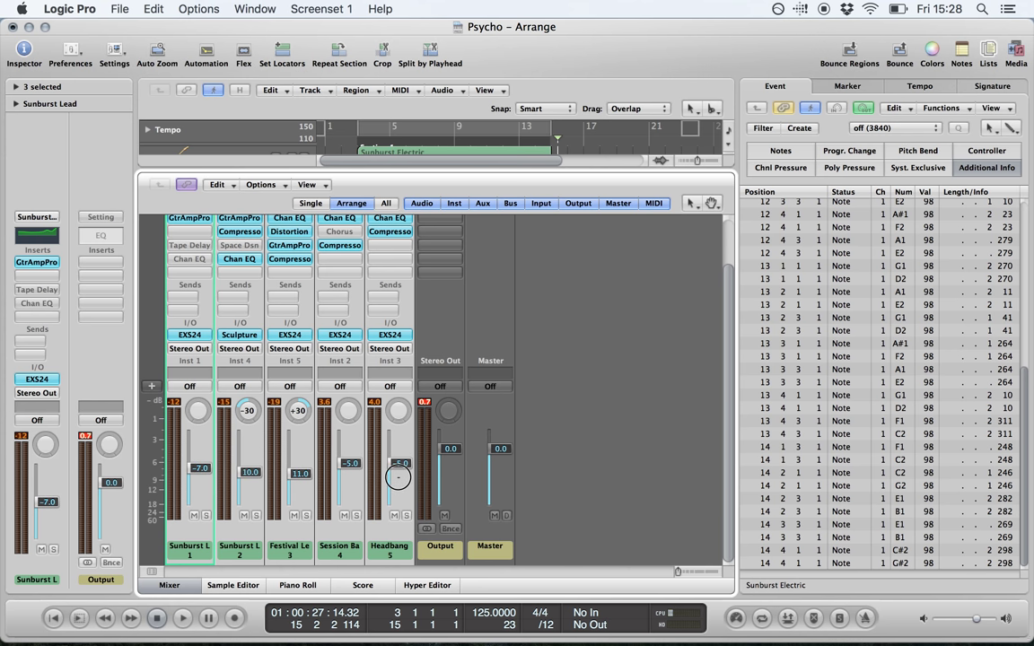
pyautogui.click(426, 403)
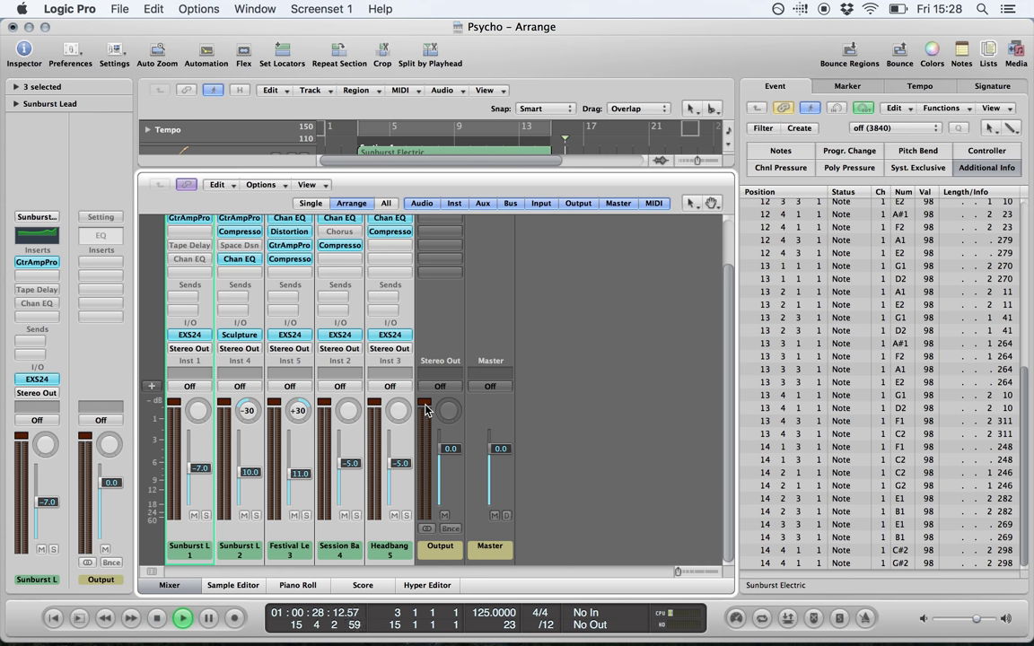
# Step: Replay the project from the beginning to check the Output channel's peak level, and stop playback
pyautogui.press('Return')
pyautogui.press('space')
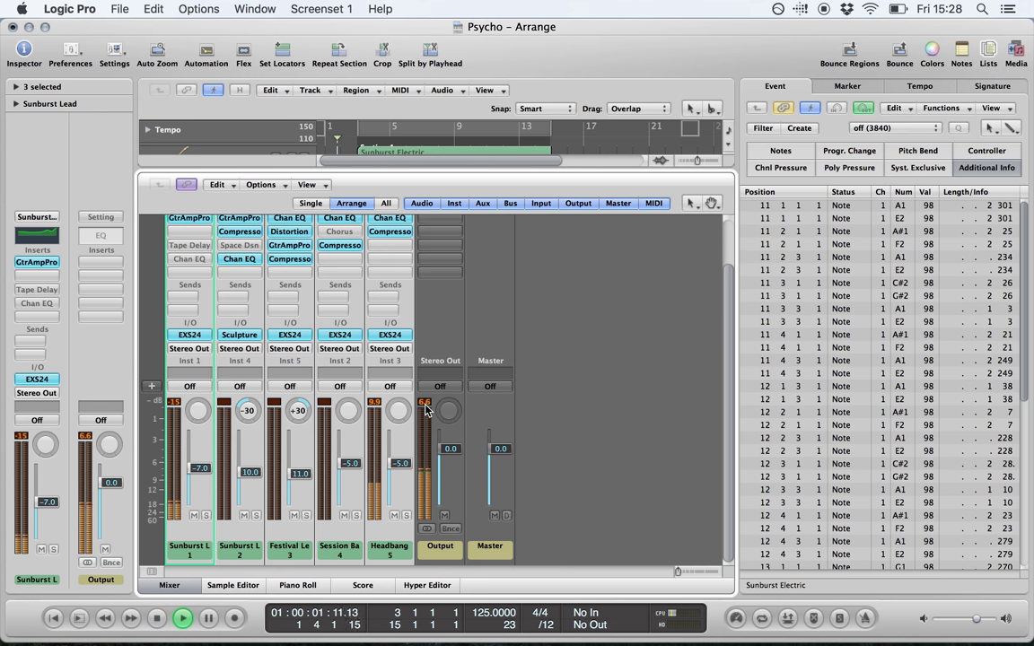
pyautogui.click(425, 403)
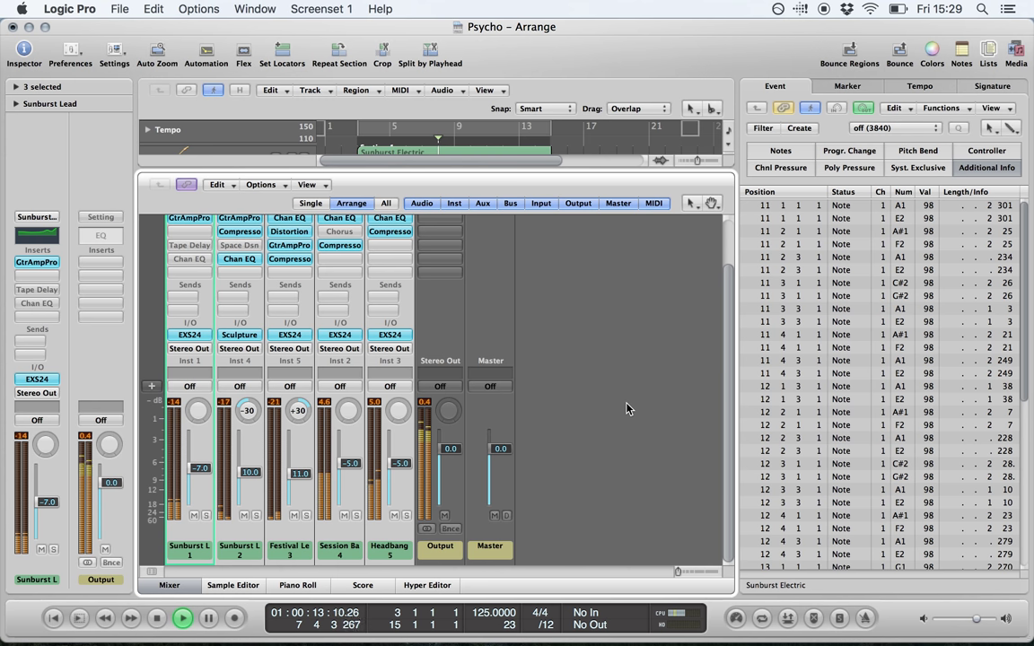
pyautogui.press('space')
pyautogui.click(424, 403)
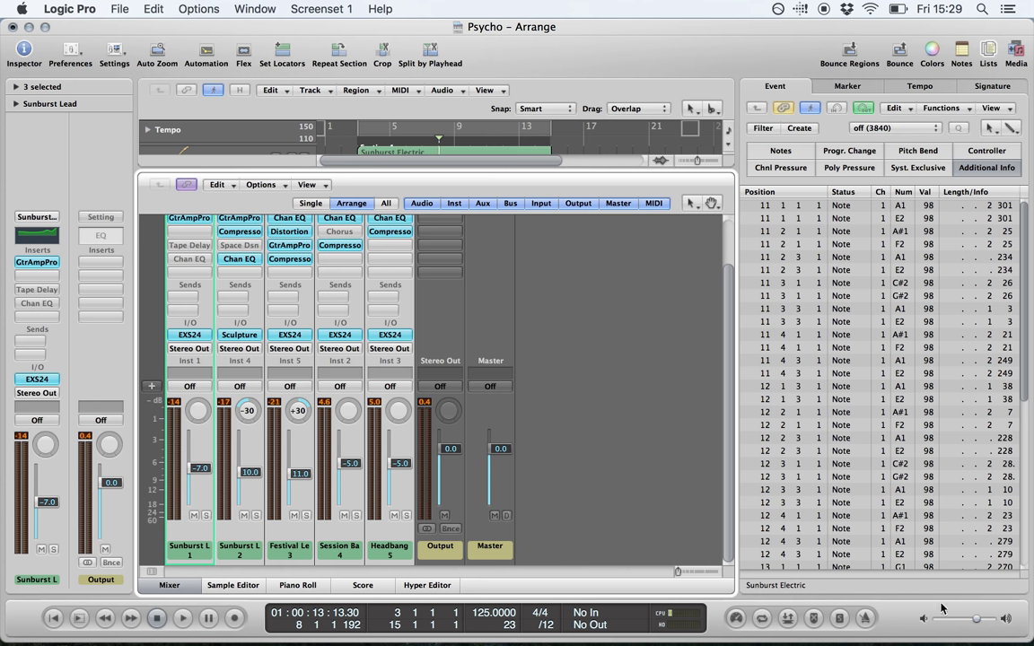
# Step: Demonstrate the Master fader by lowering it to about -15.2 dB and resetting it to 0.0 dB
pyautogui.moveTo(976, 619)
pyautogui.mouseDown()
pyautogui.moveTo(944, 628)
pyautogui.moveTo(976, 630)
pyautogui.mouseUp()
pyautogui.moveTo(501, 454); pyautogui.dragTo(499, 534)
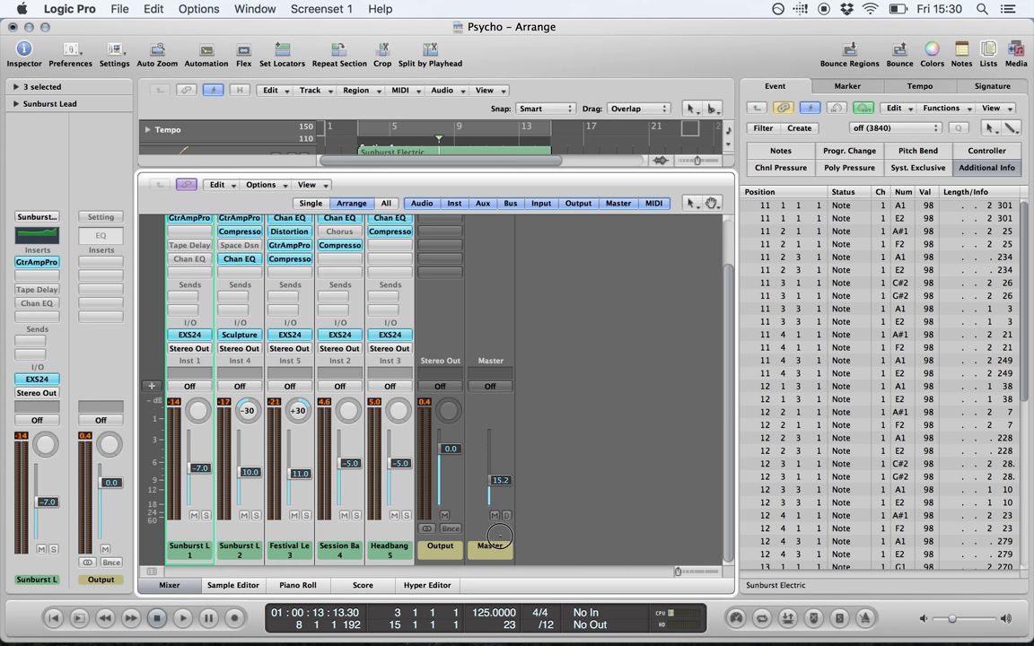
pyautogui.keyDown('alt'); pyautogui.click(500, 484); pyautogui.keyUp('alt')
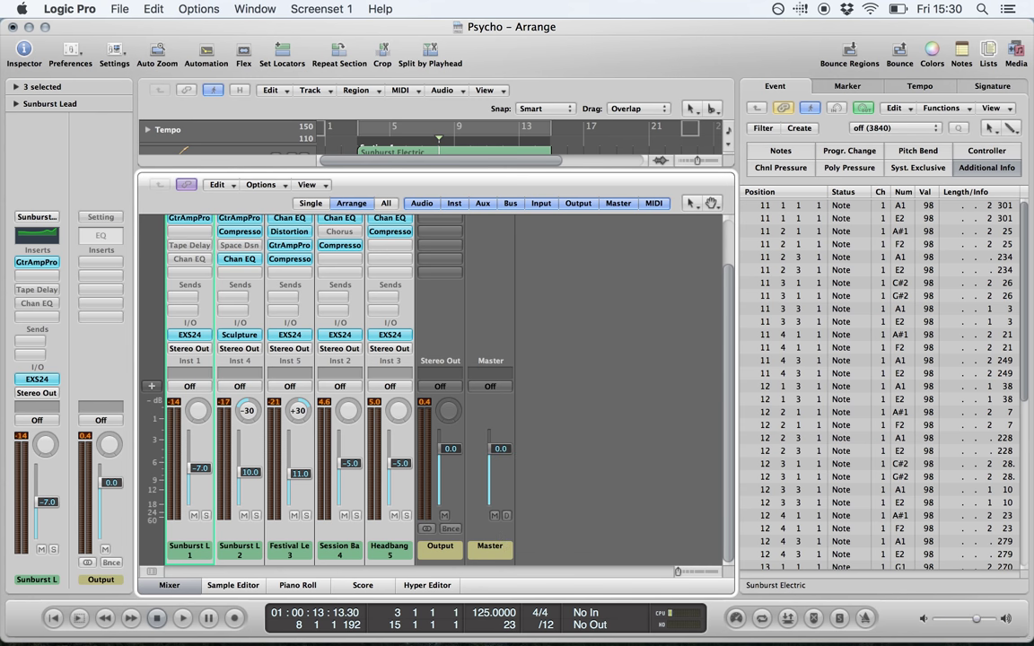
pyautogui.scroll(3, 569, 348)
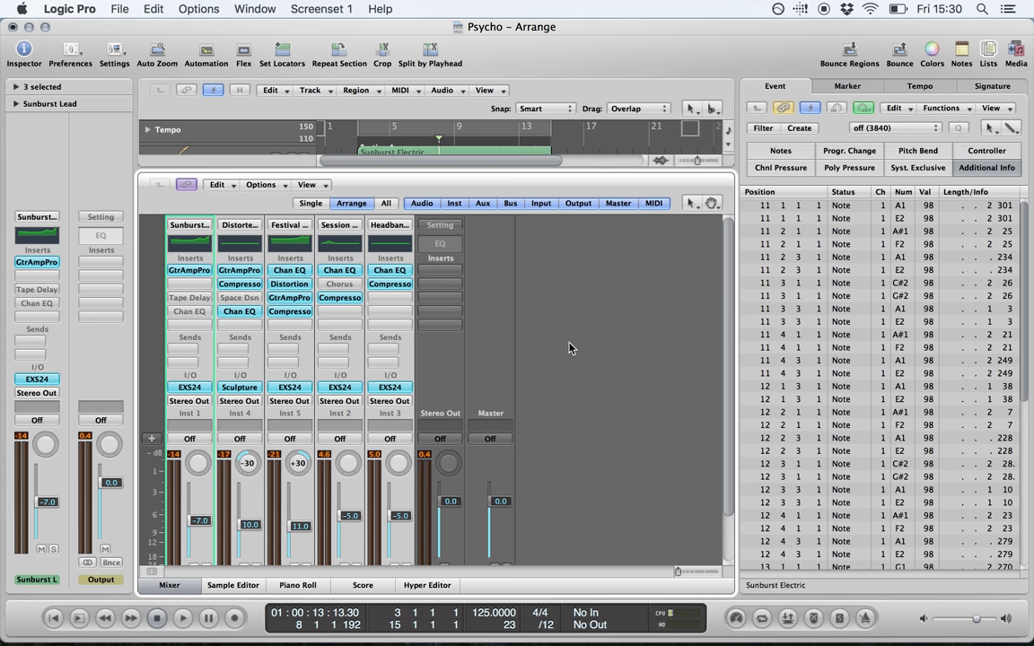